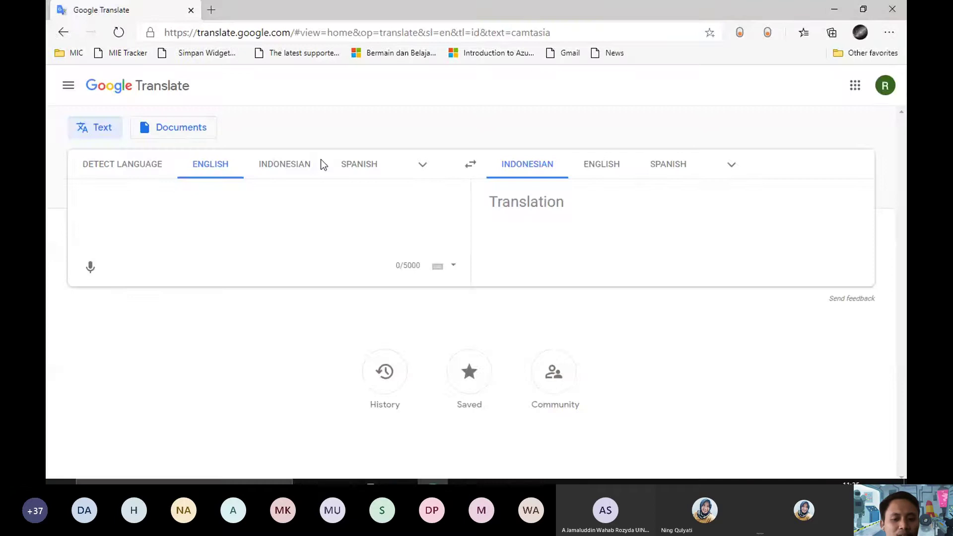
Close the Google Translate page, search the web for techsmith, and open the official TechSmith website.
{"action": "left_click", "coordinate": [191, 10]}
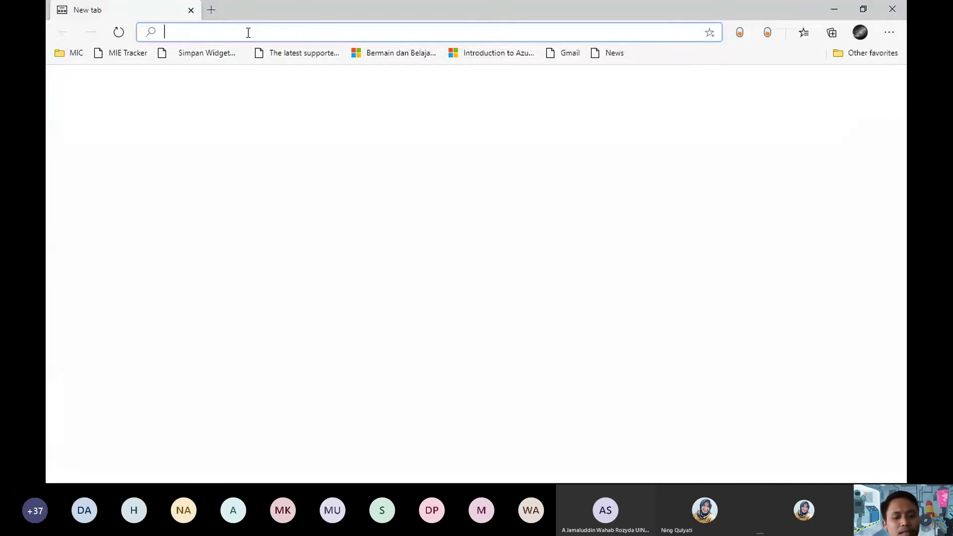
{"action": "type", "text": "techsmit"}
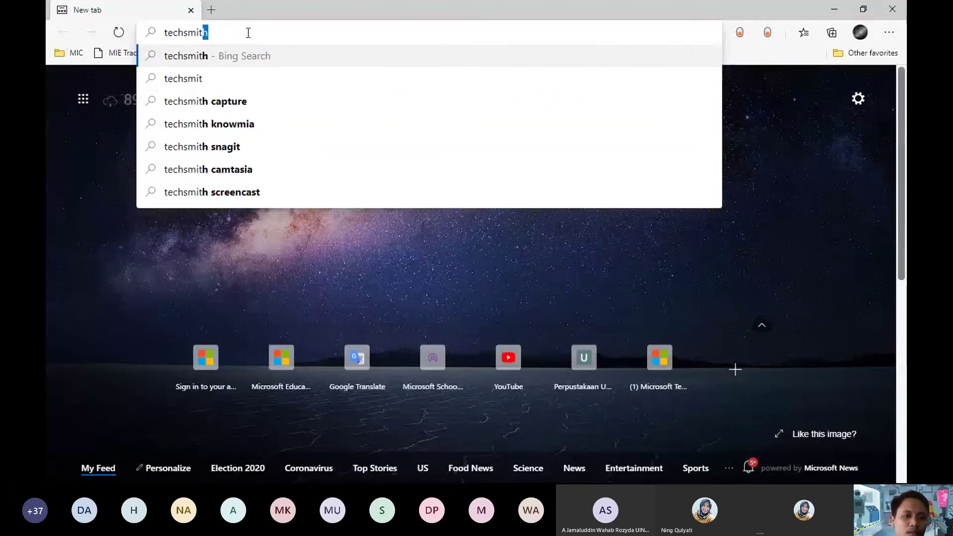
{"action": "key", "text": "Return"}
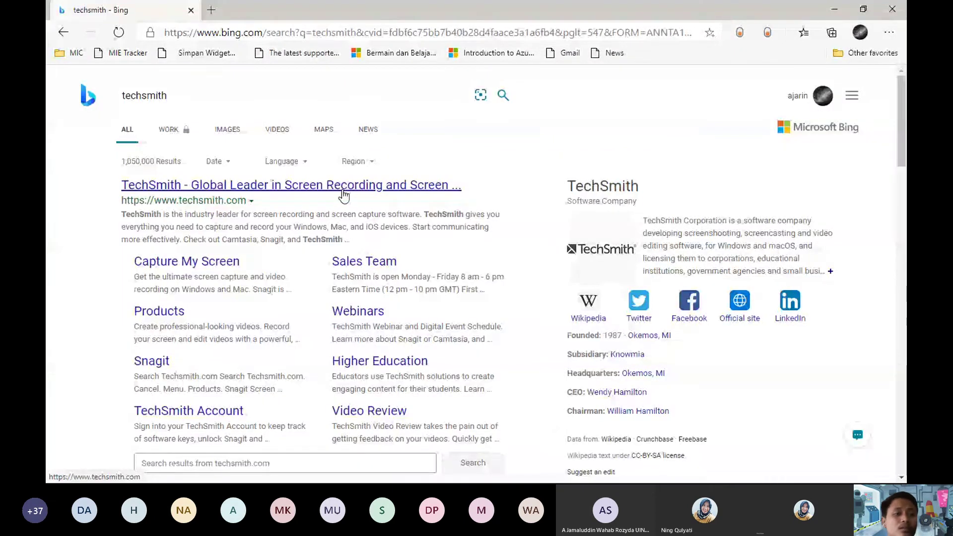
{"action": "left_click", "coordinate": [343, 196]}
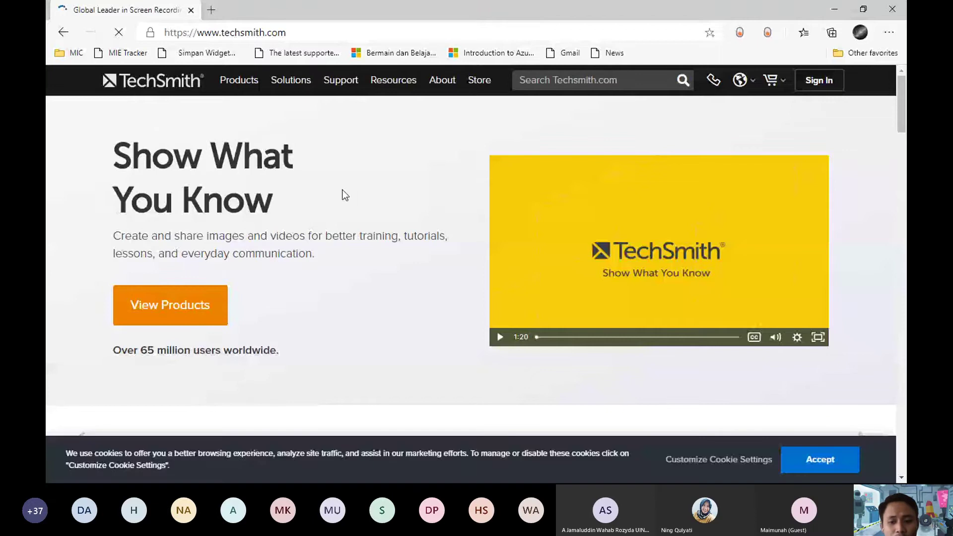
Accept the TechSmith site's cookies and open the Camtasia product page.
{"action": "left_click", "coordinate": [817, 453]}
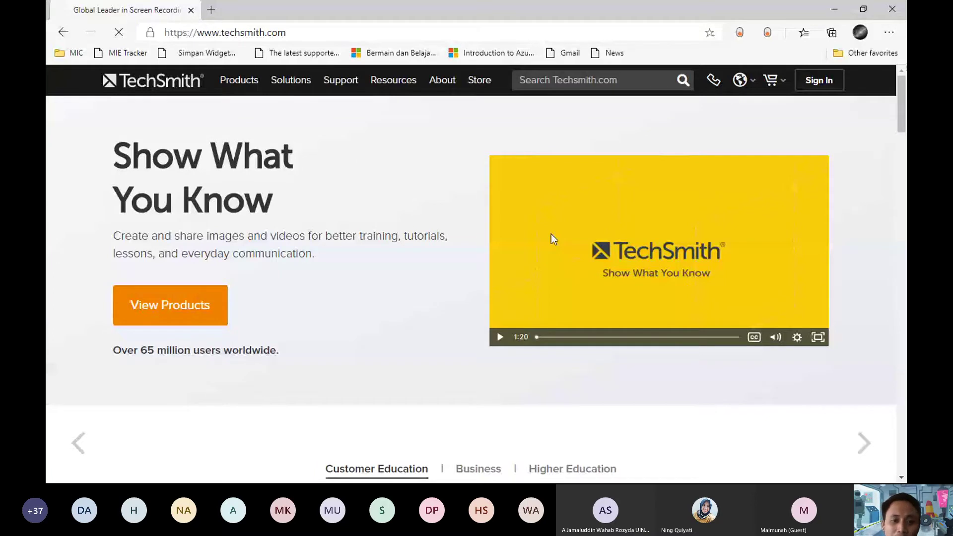
{"action": "mouse_move", "coordinate": [239, 80]}
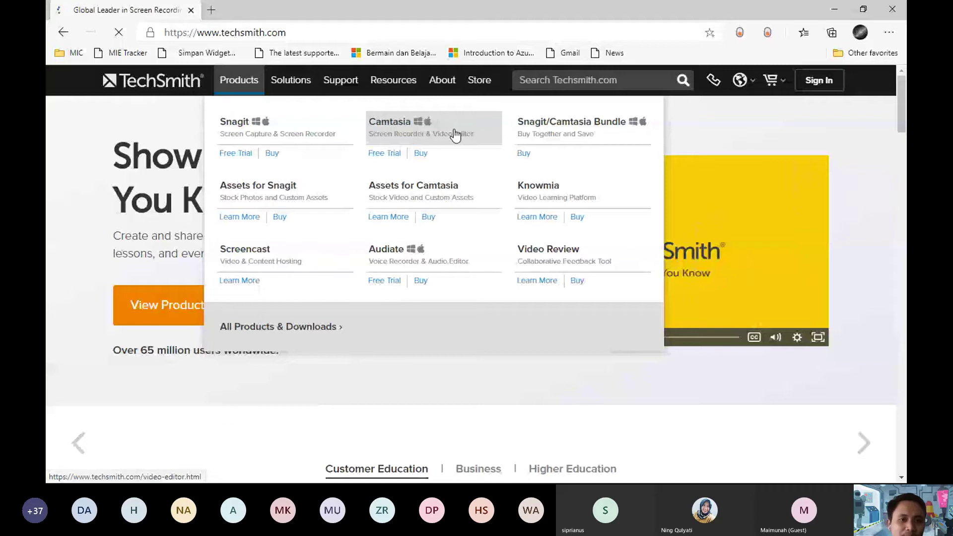
{"action": "left_click", "coordinate": [392, 128]}
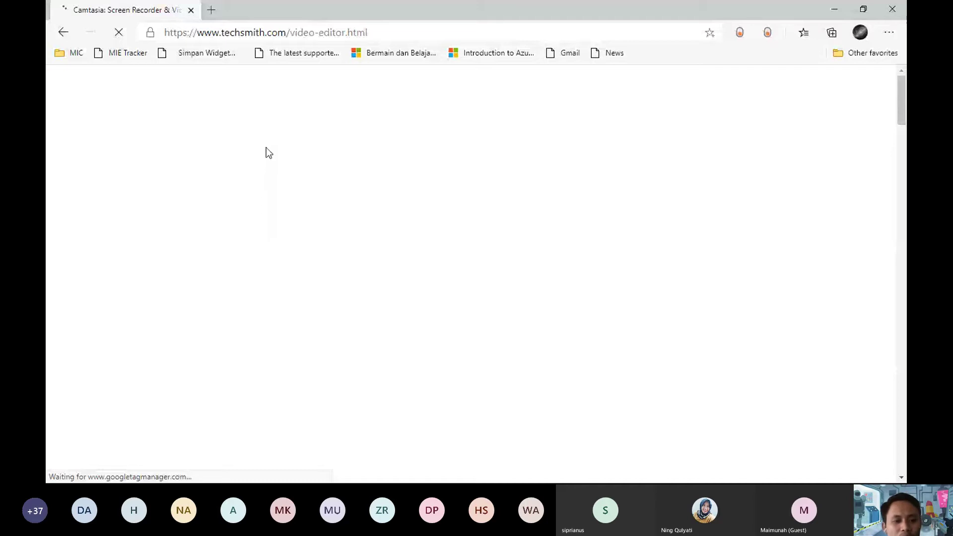
Examine the Camtasia product page, including its list of suitable video and recording types and the Record your screen overview.
{"action": "scroll", "coordinate": [392, 276], "scroll_direction": "down", "scroll_amount": 1}
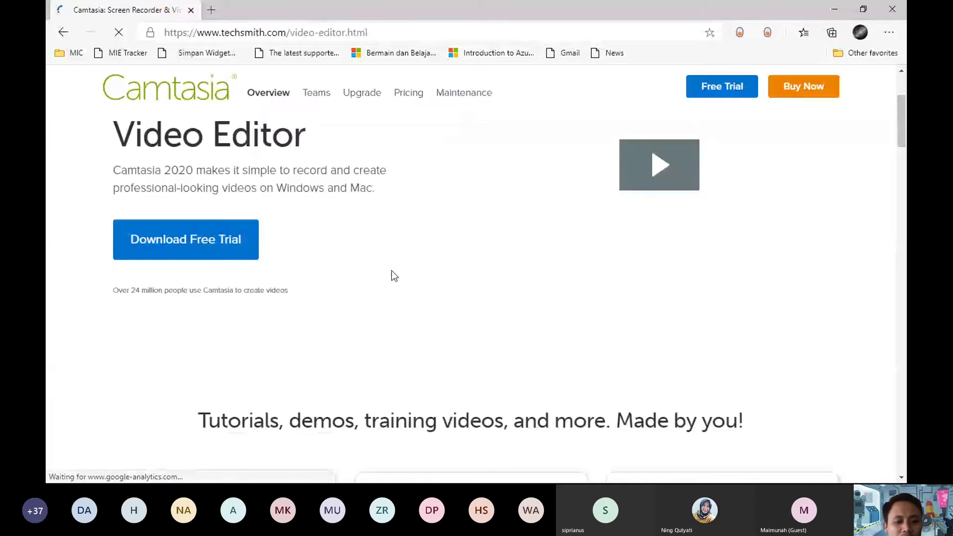
{"action": "scroll", "coordinate": [394, 276], "scroll_direction": "down", "scroll_amount": 4}
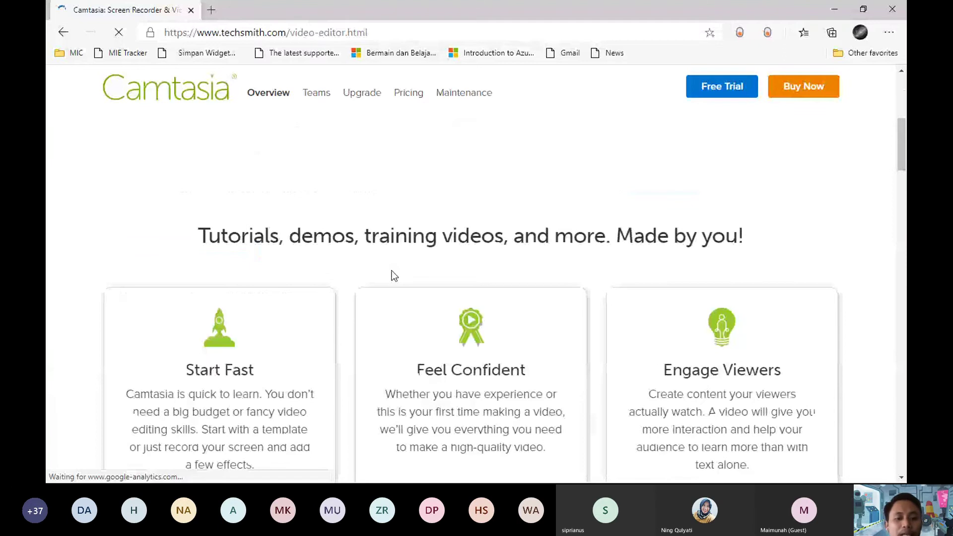
{"action": "scroll", "coordinate": [395, 276], "scroll_direction": "down", "scroll_amount": 7}
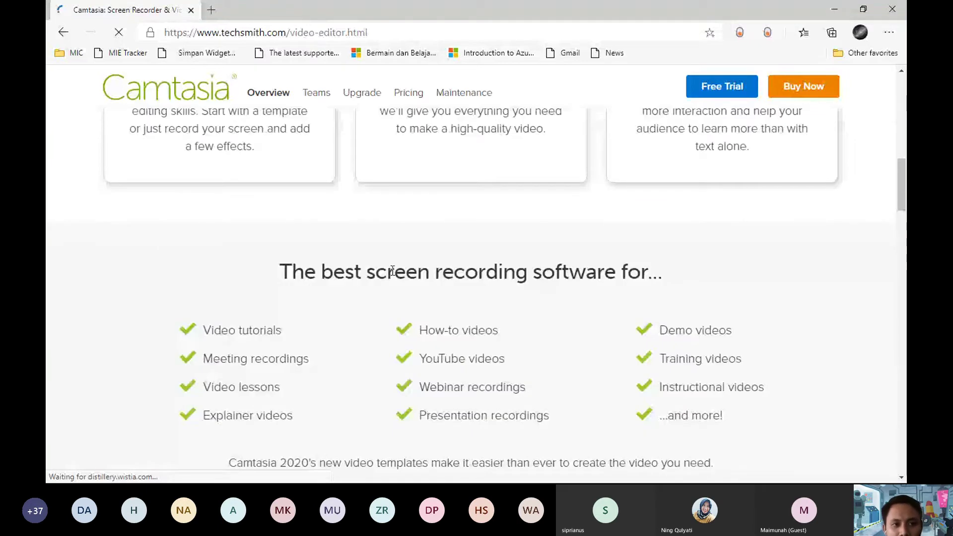
{"action": "scroll", "coordinate": [392, 271], "scroll_direction": "down", "scroll_amount": 2}
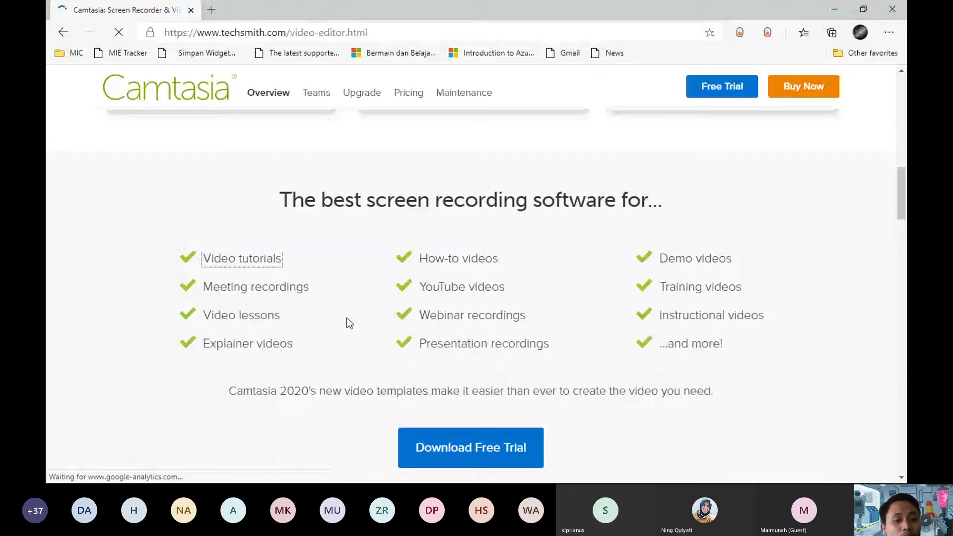
{"action": "left_click_drag", "start_coordinate": [249, 258], "coordinate": [284, 255]}
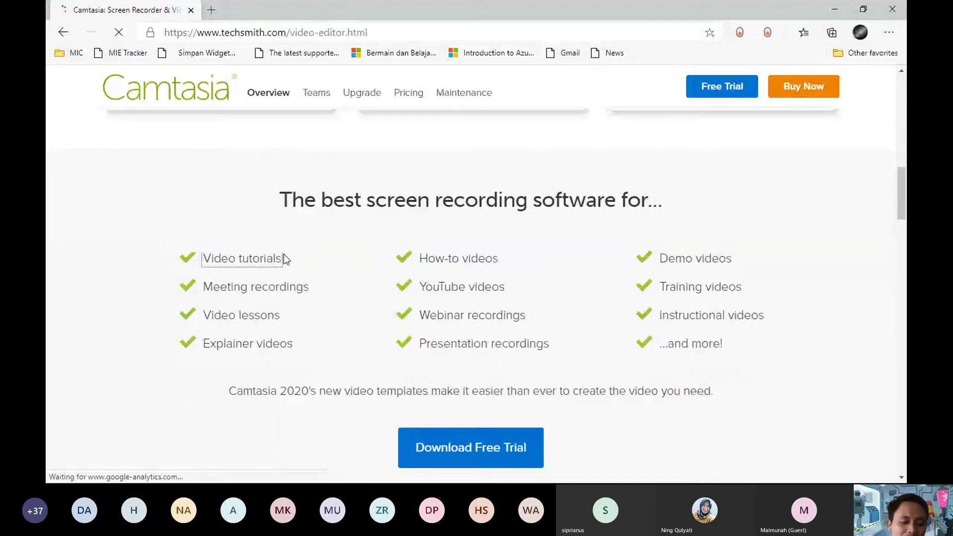
{"action": "scroll", "coordinate": [385, 251], "scroll_direction": "down", "scroll_amount": 2}
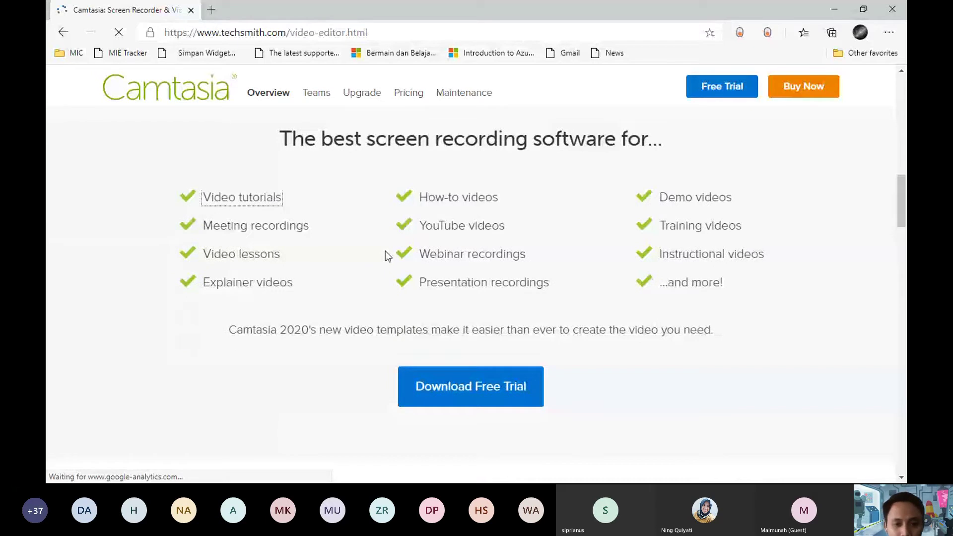
{"action": "left_click", "coordinate": [476, 258]}
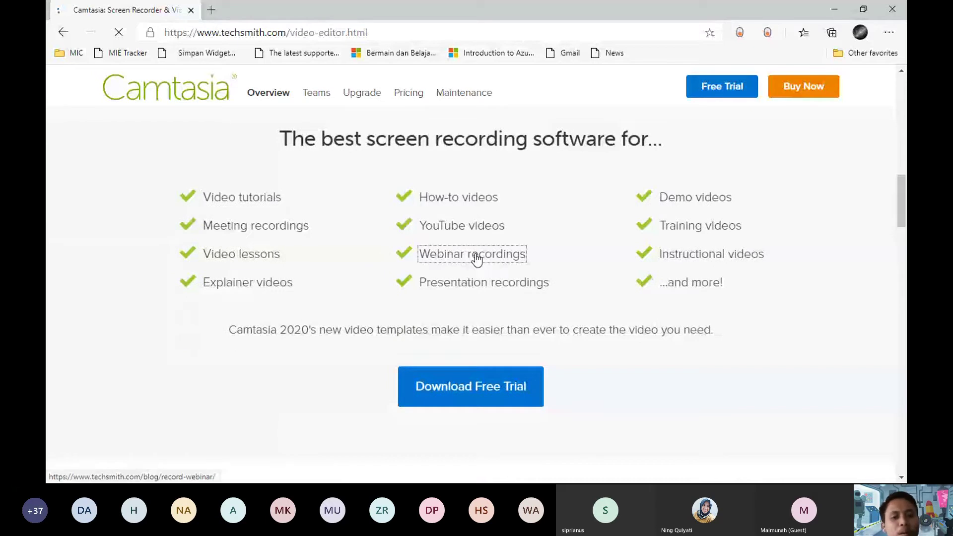
{"action": "left_click", "coordinate": [446, 289]}
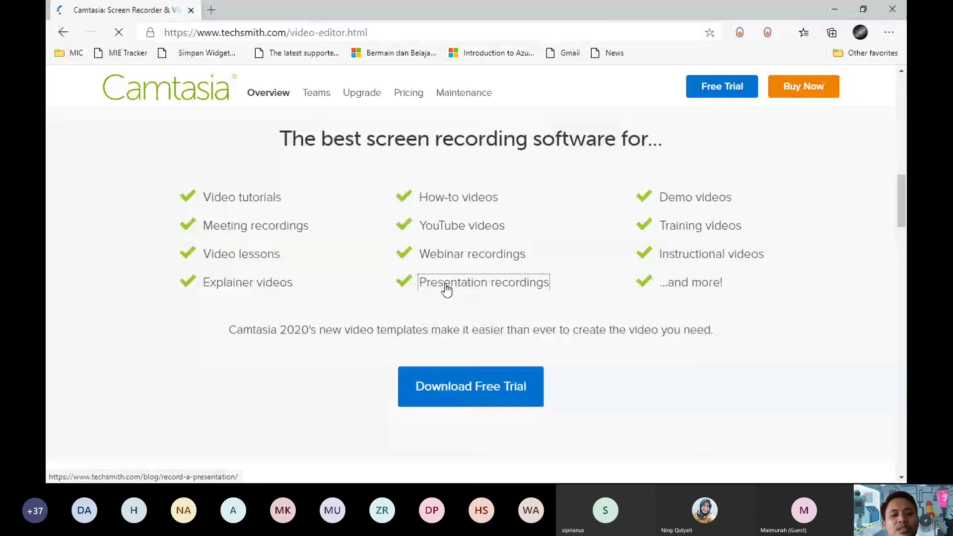
{"action": "left_click_drag", "start_coordinate": [446, 286], "coordinate": [484, 282]}
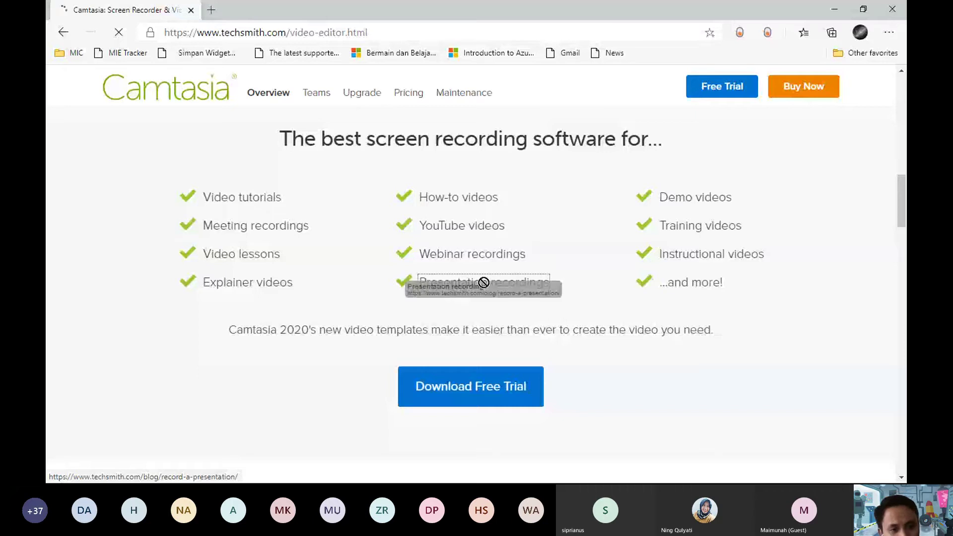
{"action": "left_click_drag", "start_coordinate": [484, 283], "coordinate": [386, 268]}
{"action": "left_click_drag", "start_coordinate": [263, 226], "coordinate": [303, 226]}
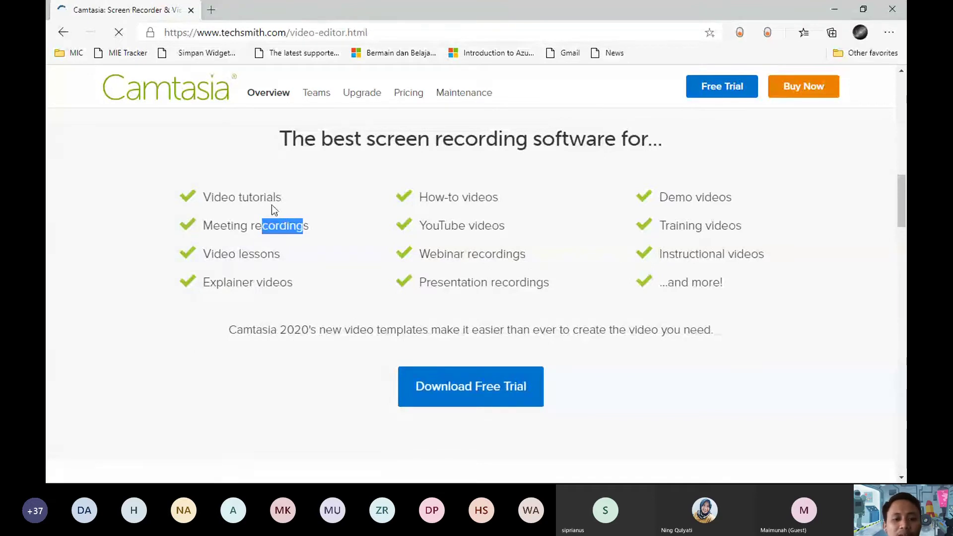
{"action": "scroll", "coordinate": [673, 274], "scroll_direction": "down", "scroll_amount": 1}
{"action": "scroll", "coordinate": [673, 276], "scroll_direction": "down", "scroll_amount": 2}
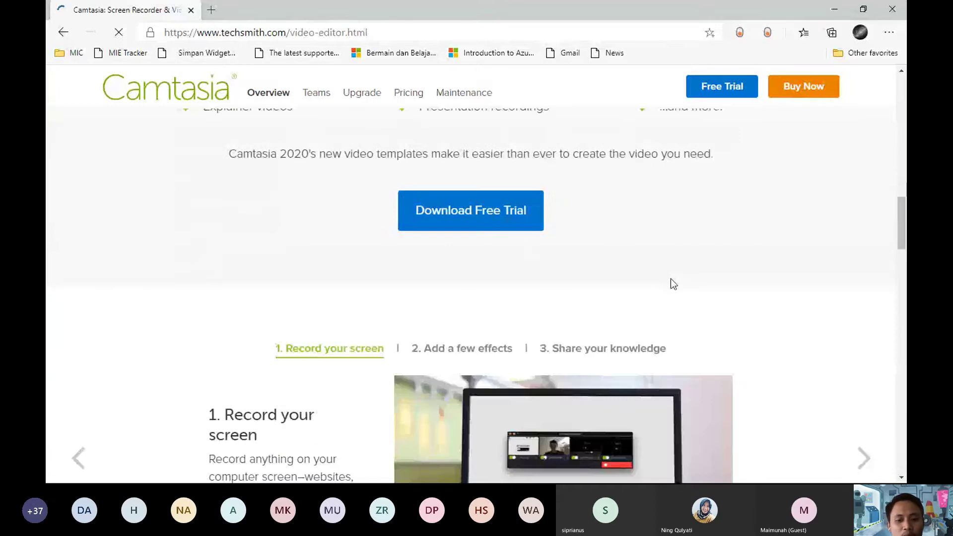
{"action": "scroll", "coordinate": [671, 279], "scroll_direction": "down", "scroll_amount": 1}
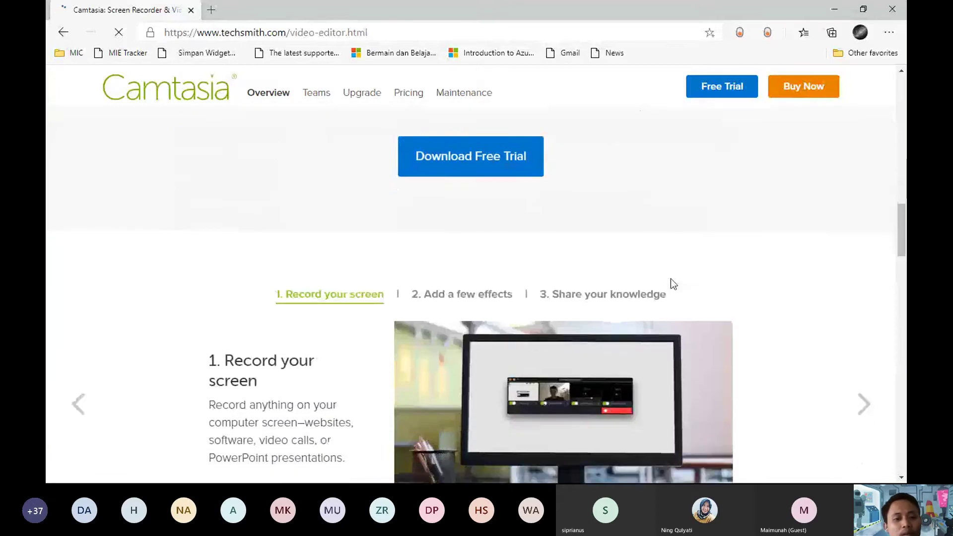
{"action": "scroll", "coordinate": [671, 278], "scroll_direction": "down", "scroll_amount": 2}
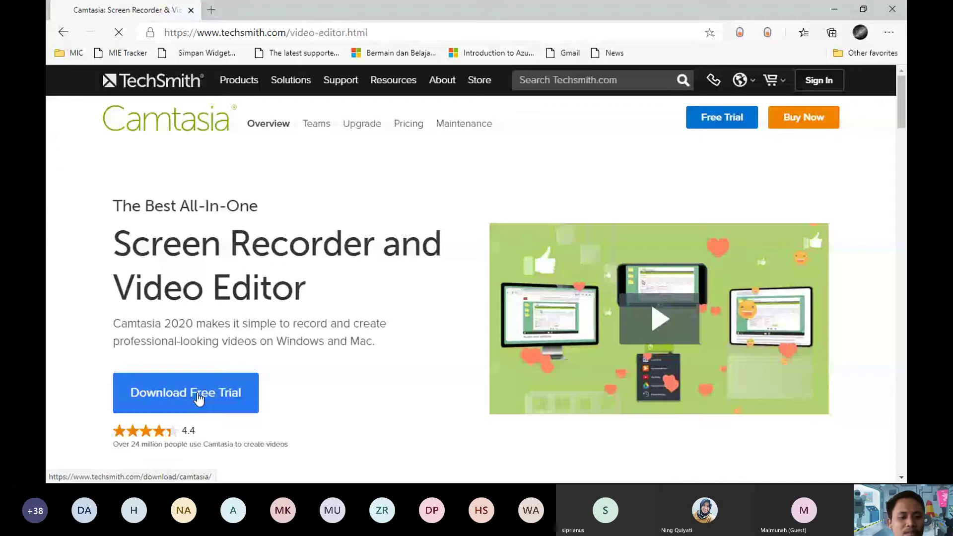
Search Windows for Camtasia, mark Camtasia 2020 and Camtasia Recorder 2020 with red check marks, and join both entries with a curve.
{"action": "key", "text": "super"}
{"action": "type", "text": "camtas"}
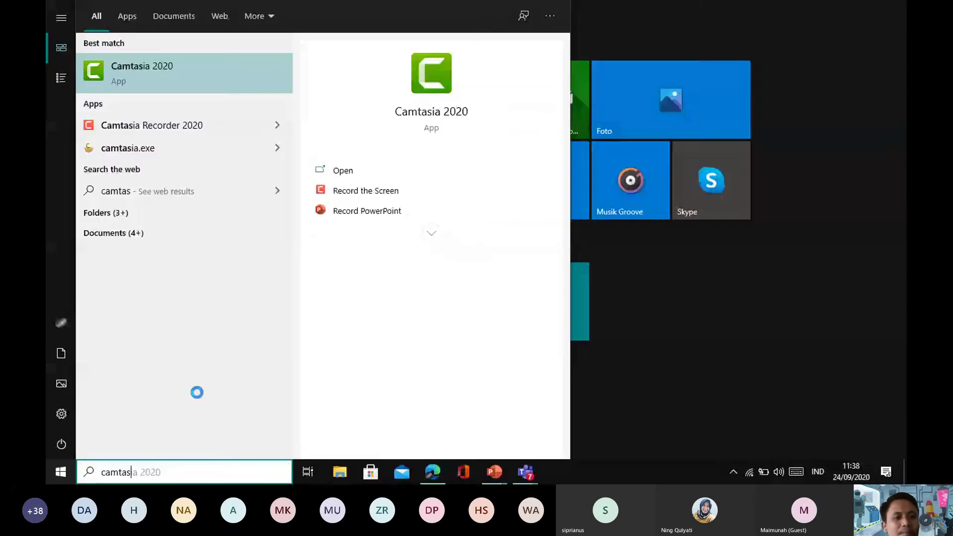
{"action": "type", "text": "i"}
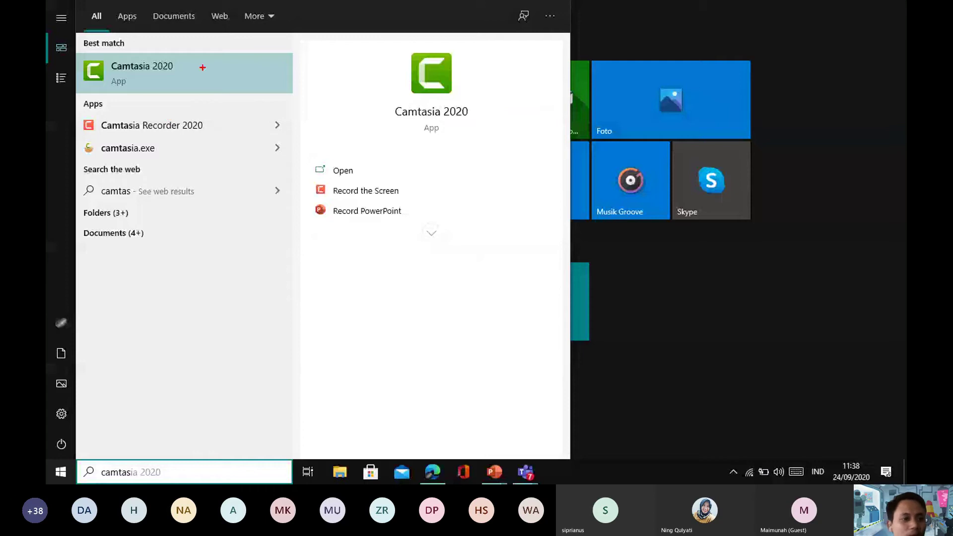
{"action": "left_click_drag", "start_coordinate": [203, 67], "coordinate": [308, 47]}
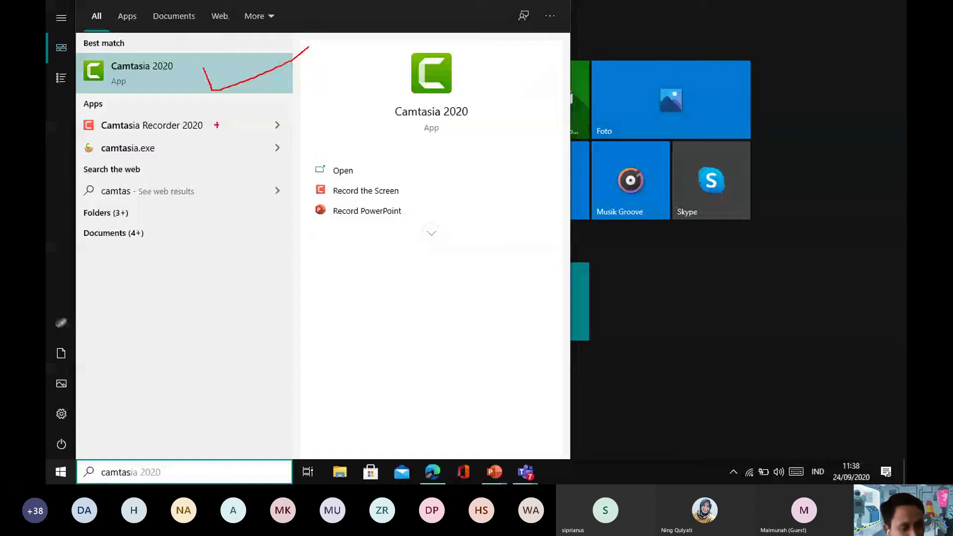
{"action": "left_click_drag", "start_coordinate": [229, 124], "coordinate": [309, 114]}
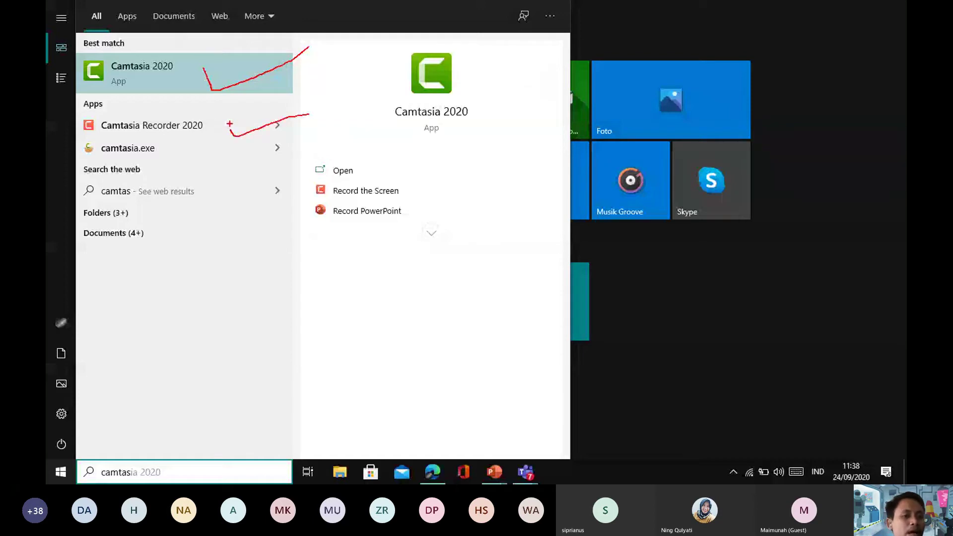
{"action": "left_click_drag", "start_coordinate": [220, 120], "coordinate": [228, 128]}
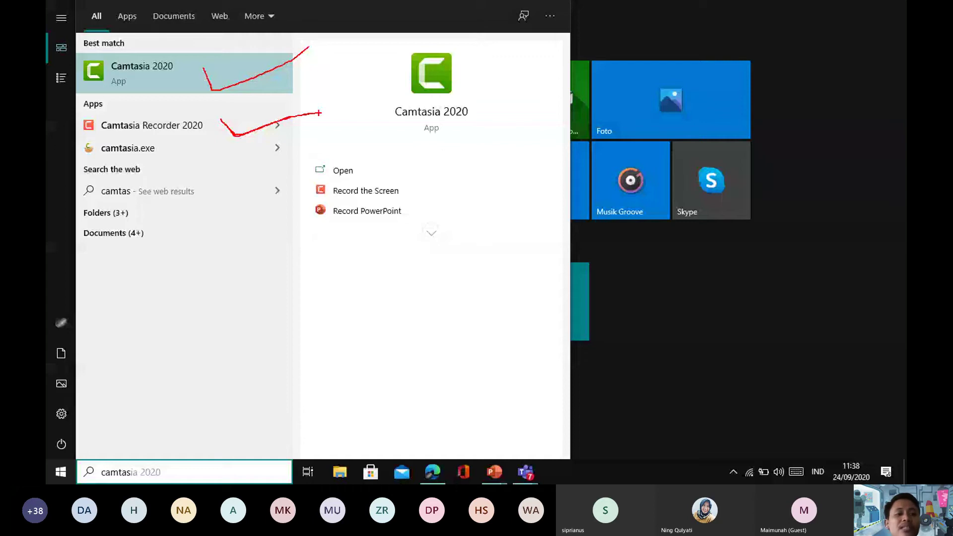
{"action": "left_click_drag", "start_coordinate": [166, 77], "coordinate": [158, 119]}
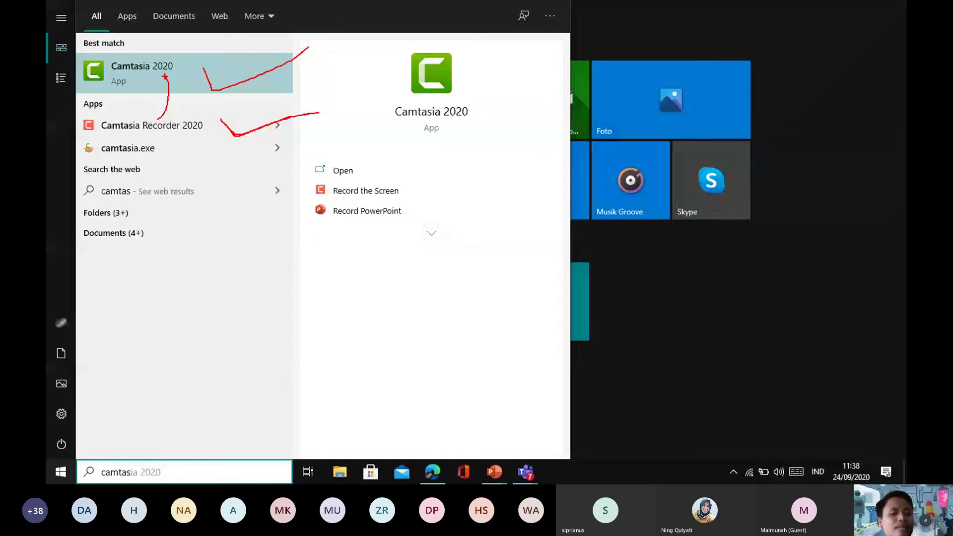
Clear the red annotations and try to launch Camtasia 2020 through a Windows search for camtas.
{"action": "left_click", "coordinate": [165, 77]}
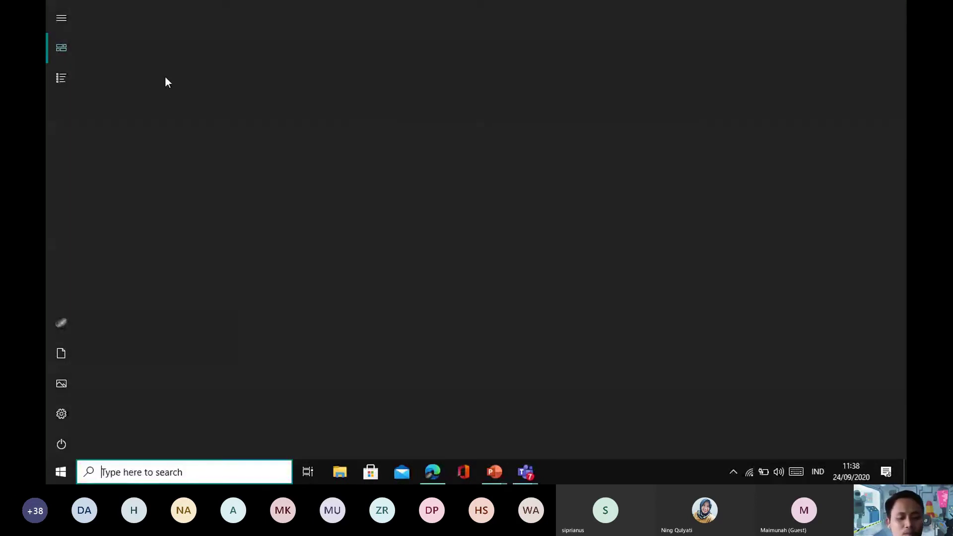
{"action": "type", "text": "cam"}
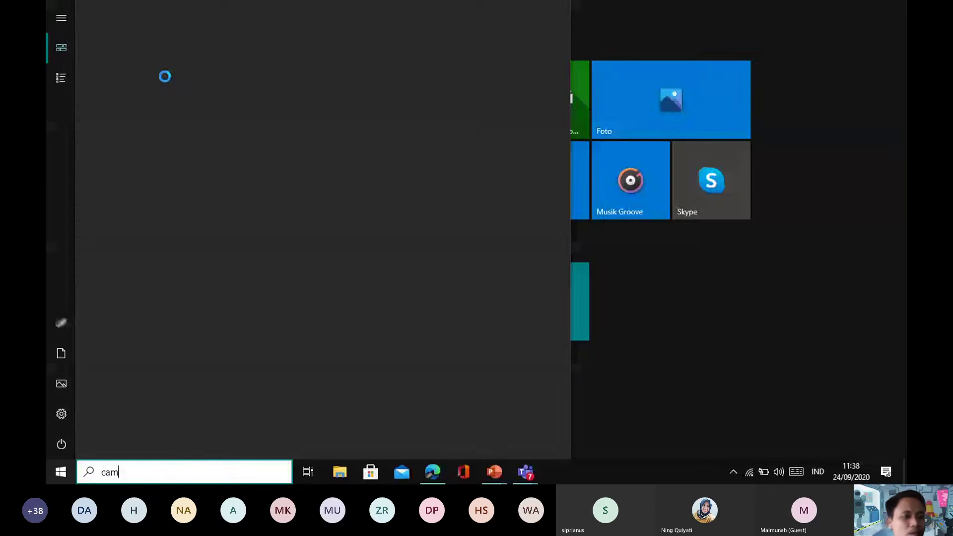
{"action": "type", "text": "tas"}
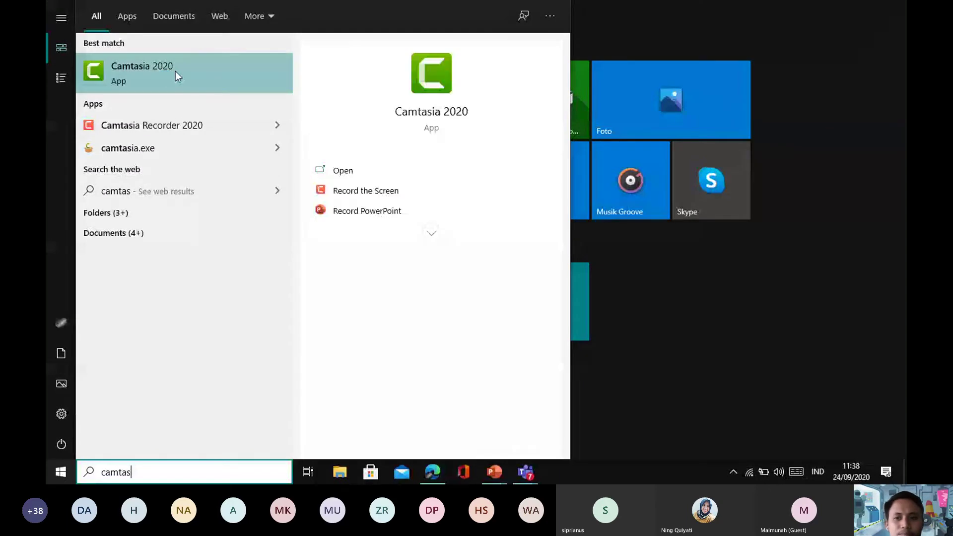
{"action": "left_click", "coordinate": [175, 71]}
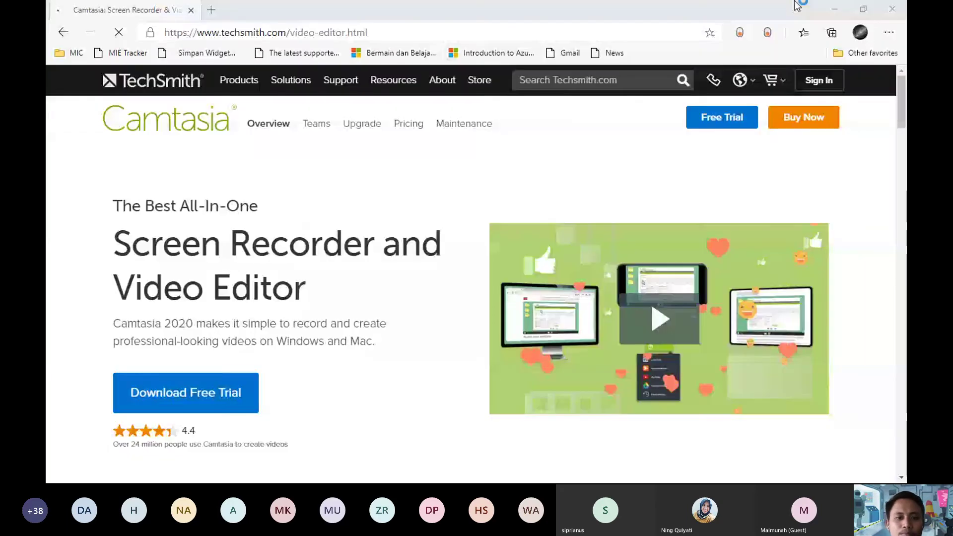
{"action": "key", "text": "alt+Tab"}
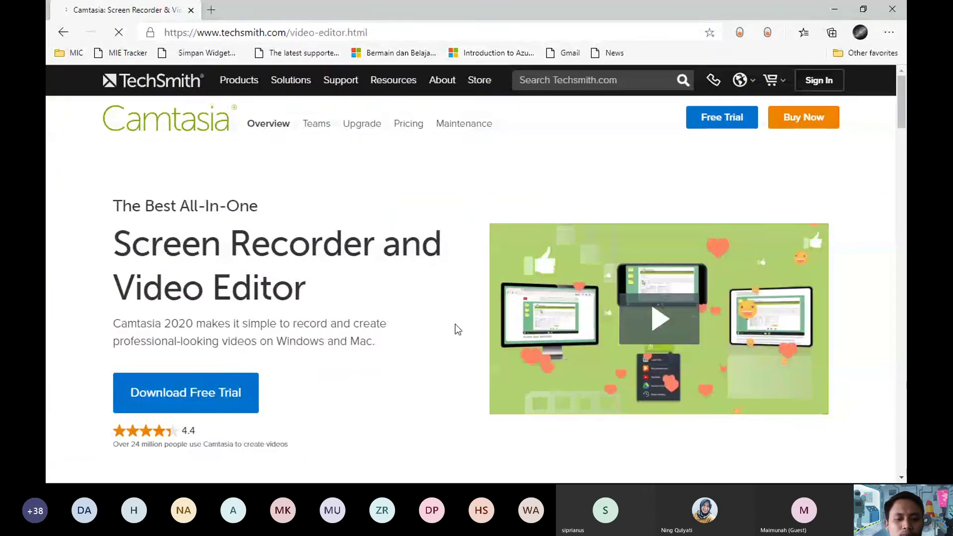
{"action": "key", "text": "super"}
{"action": "key", "text": "Escape"}
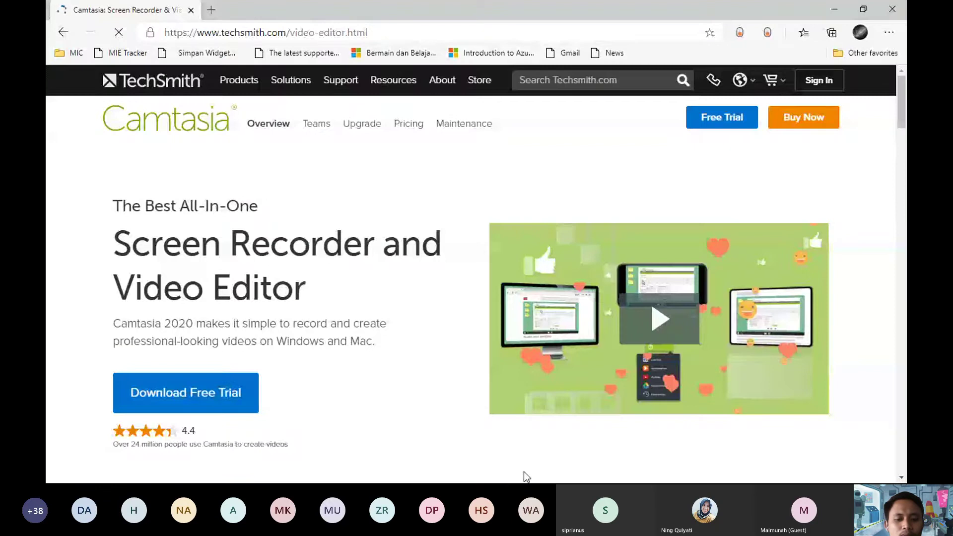
Search Windows for cam and open Camtasia 2020 from the best match.
{"action": "key", "text": "super"}
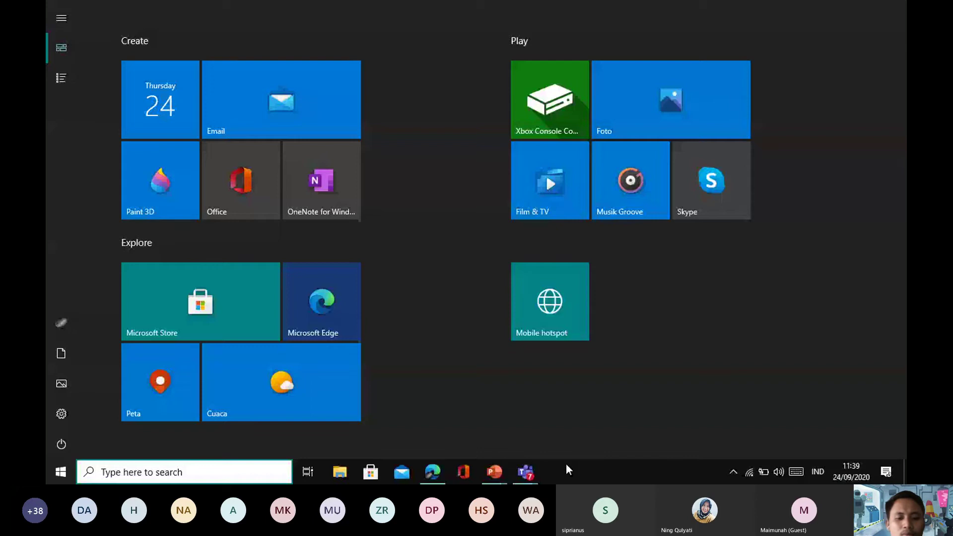
{"action": "type", "text": "cam"}
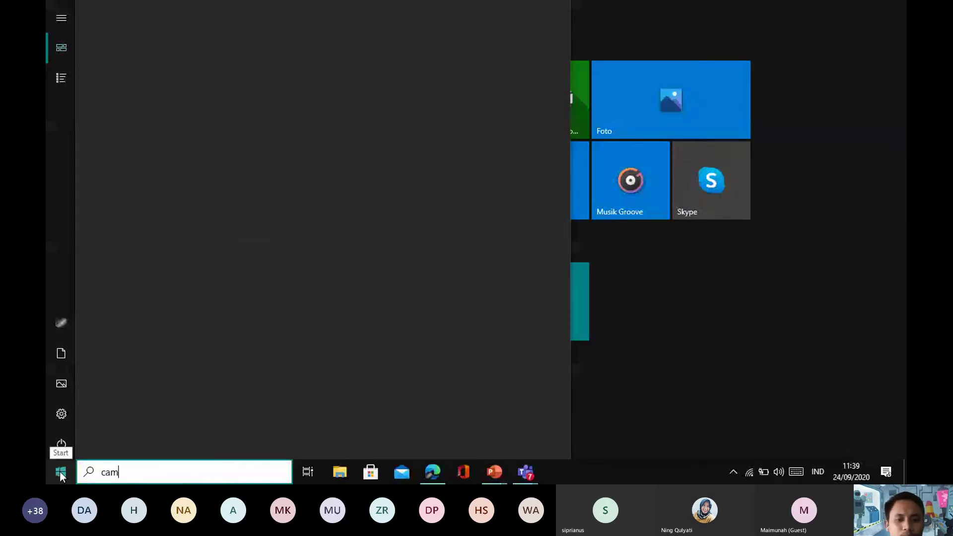
{"action": "key", "text": "Return"}
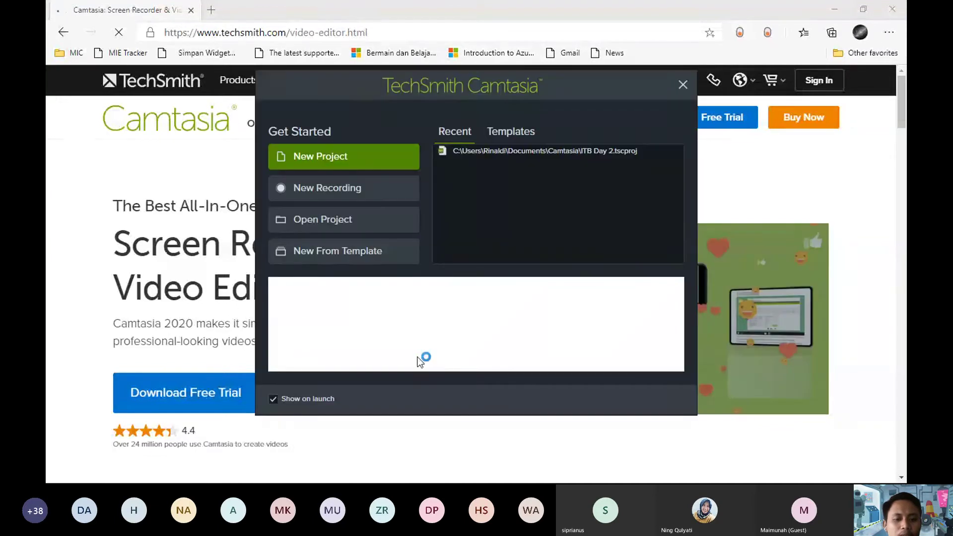
View the available project templates, bring up the Demo title slide behind the start window, and start a new recording.
{"action": "left_click", "coordinate": [511, 127]}
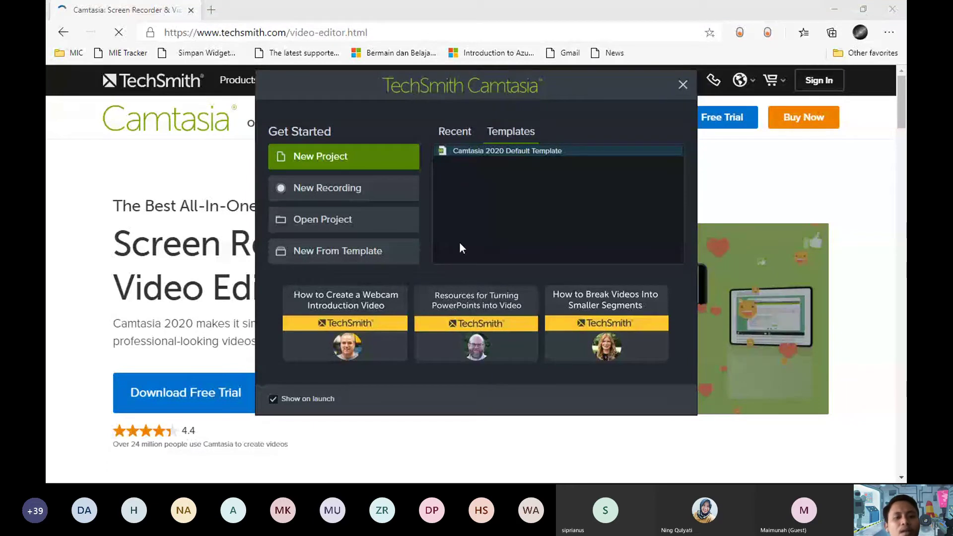
{"action": "key", "text": "alt+Tab"}
{"action": "key", "text": "Right"}
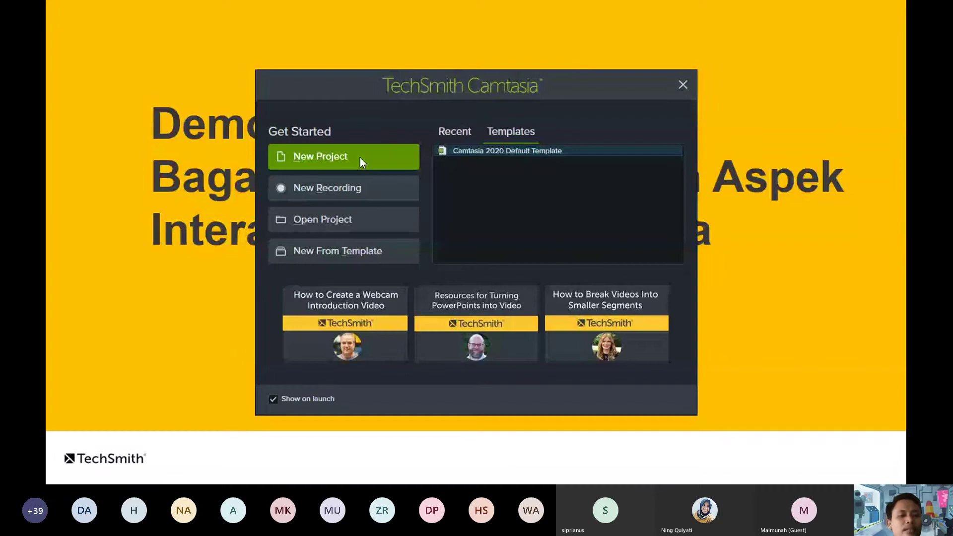
{"action": "left_click", "coordinate": [378, 189]}
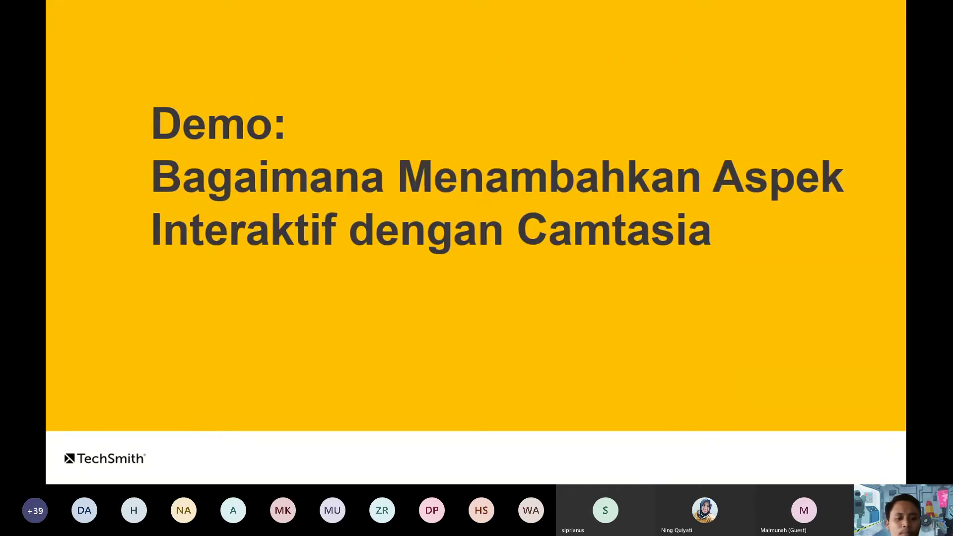
End the slide show with the first slide thumbnail in view and turn on the recorder's camera input.
{"action": "key", "text": "Escape"}
{"action": "scroll", "coordinate": [208, 220], "scroll_direction": "up", "scroll_amount": 15}
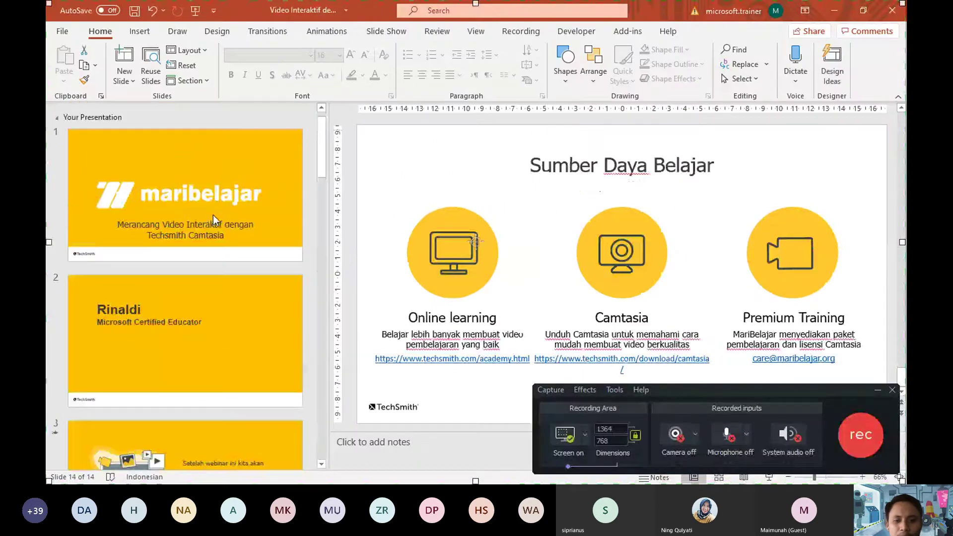
{"action": "left_click_drag", "start_coordinate": [801, 389], "coordinate": [757, 373]}
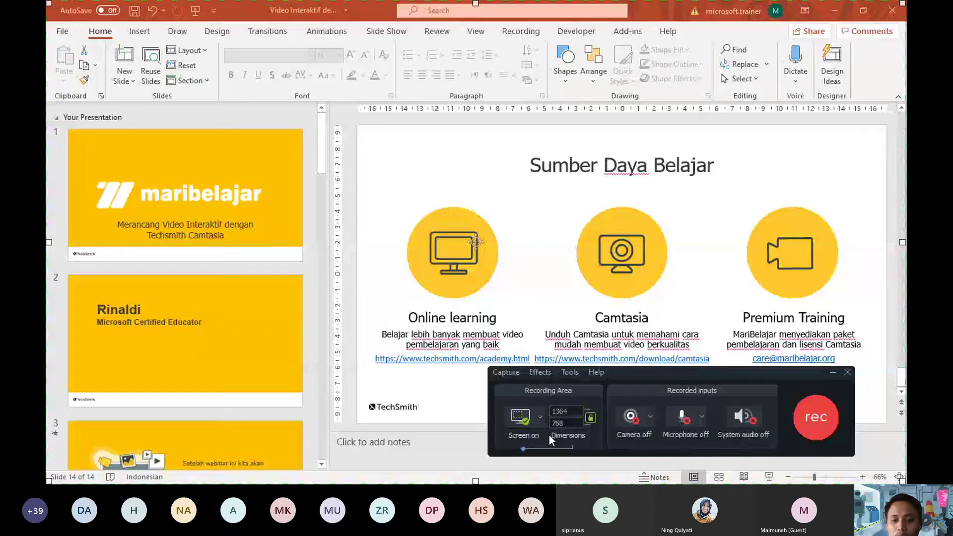
{"action": "left_click", "coordinate": [631, 416]}
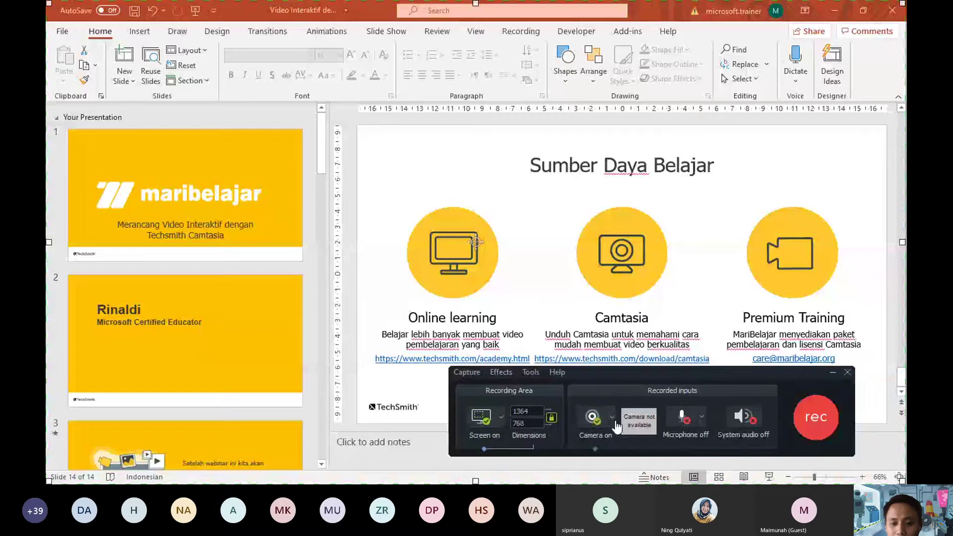
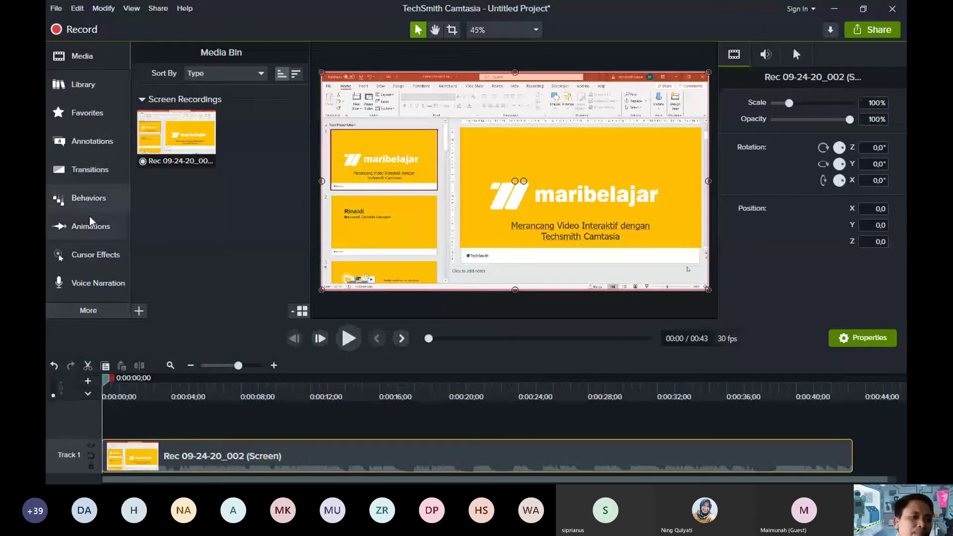
Apply the Highlight cursor effect to the Rec 09-24-20_002 screen recording on Track 1.
{"action": "left_click", "coordinate": [82, 52]}
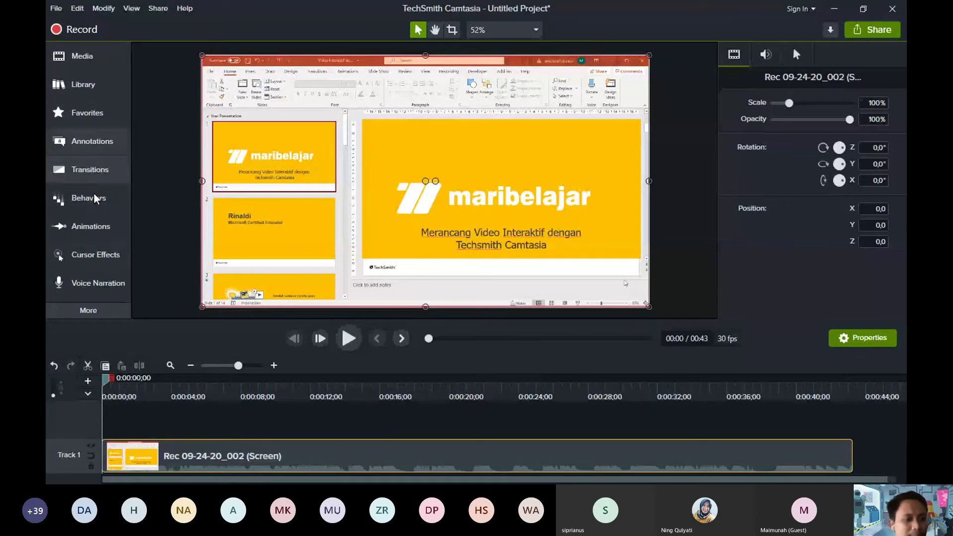
{"action": "left_click", "coordinate": [100, 256]}
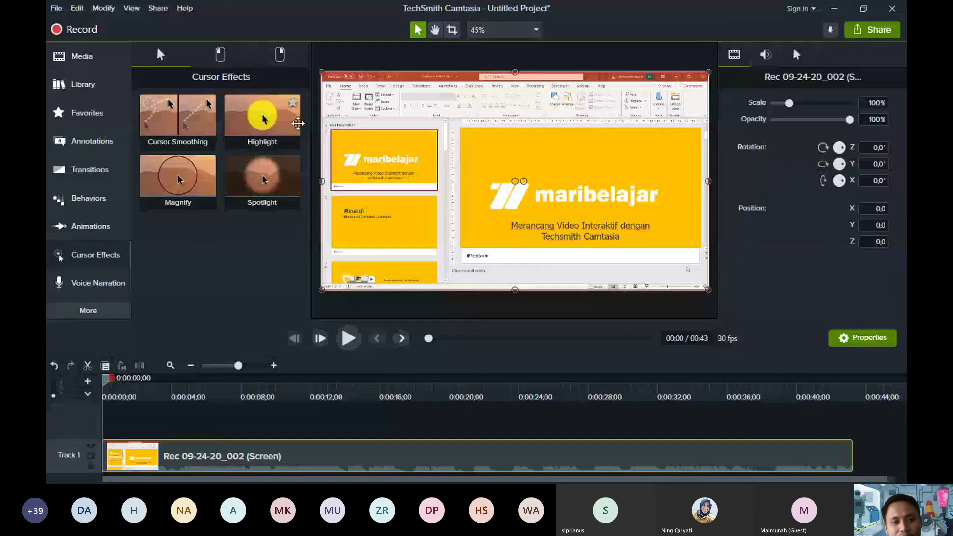
{"action": "right_click", "coordinate": [271, 130]}
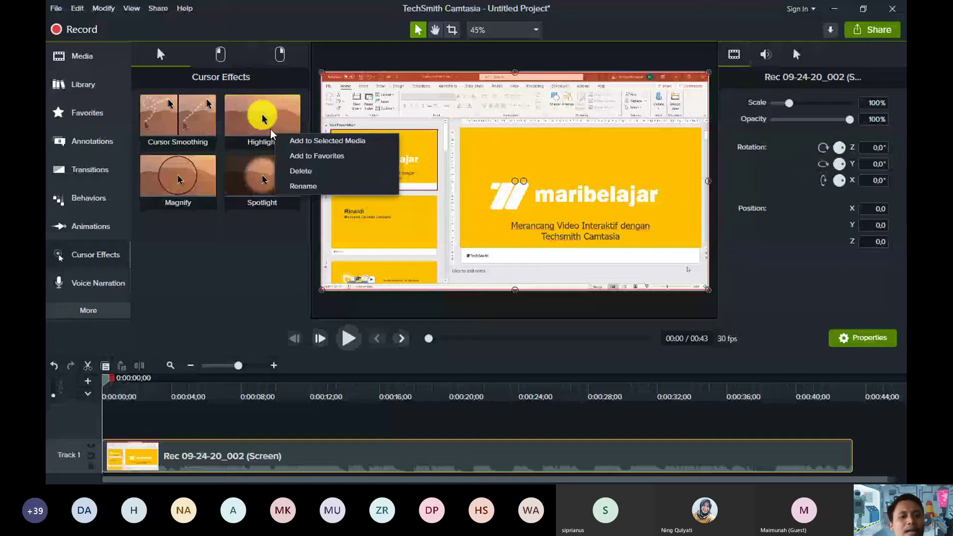
{"action": "left_click", "coordinate": [271, 130]}
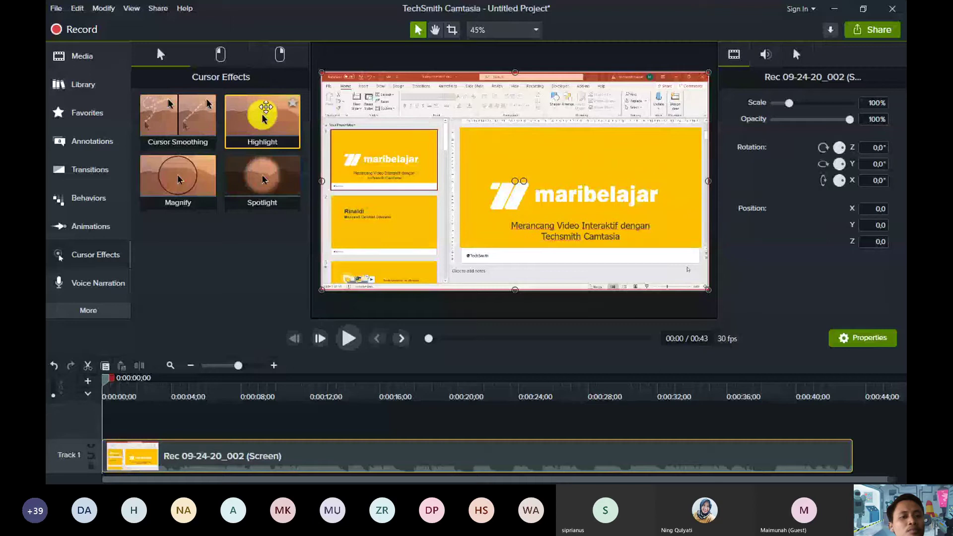
{"action": "left_click_drag", "start_coordinate": [263, 120], "coordinate": [186, 449]}
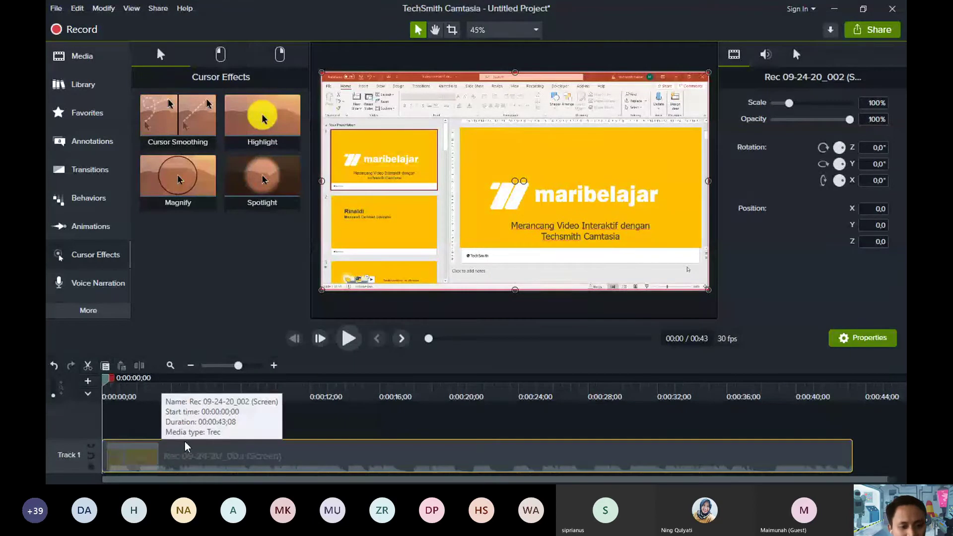
{"action": "right_click", "coordinate": [281, 128]}
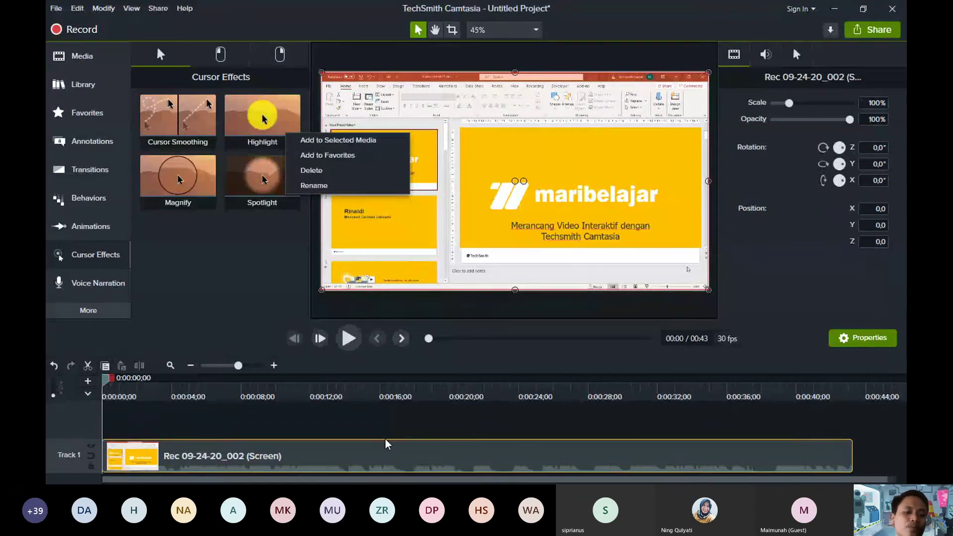
{"action": "left_click", "coordinate": [362, 460]}
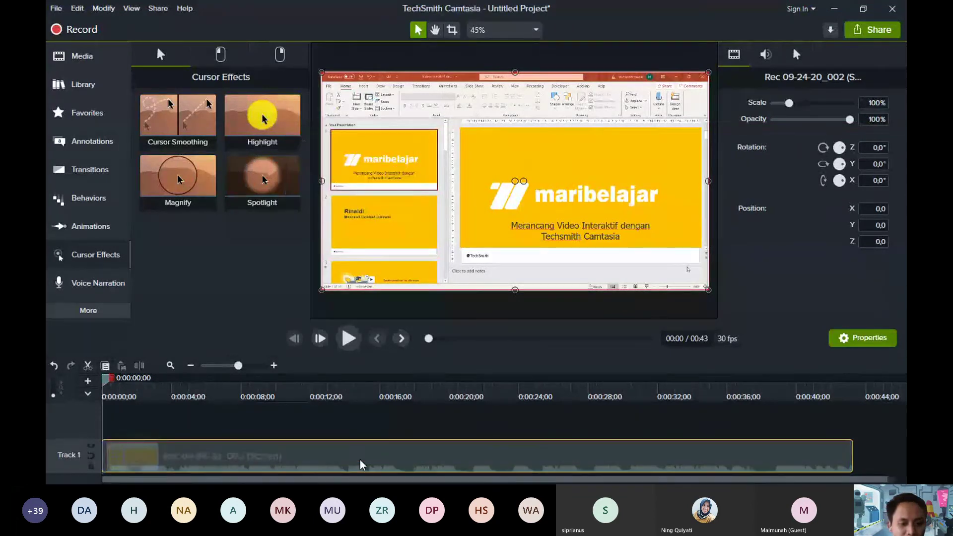
{"action": "right_click", "coordinate": [278, 112]}
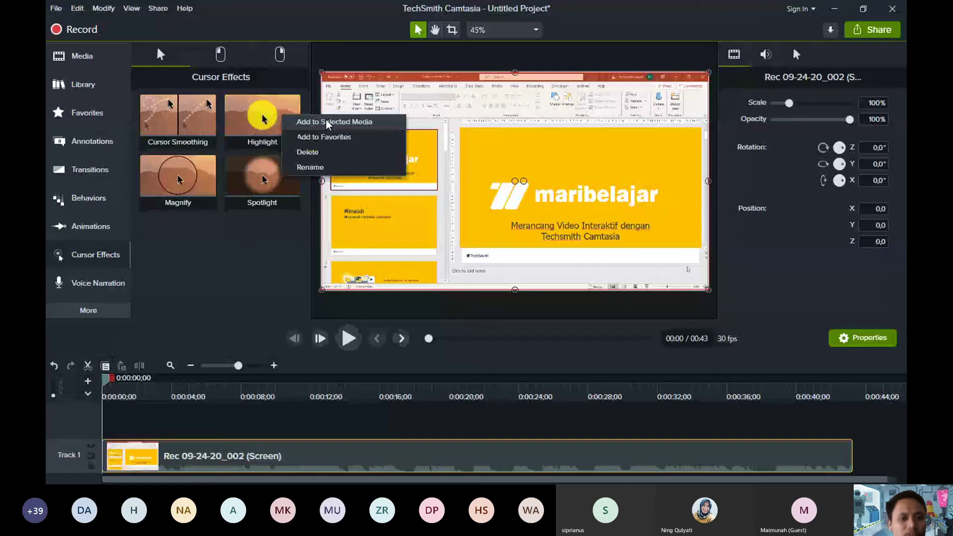
{"action": "left_click", "coordinate": [327, 122]}
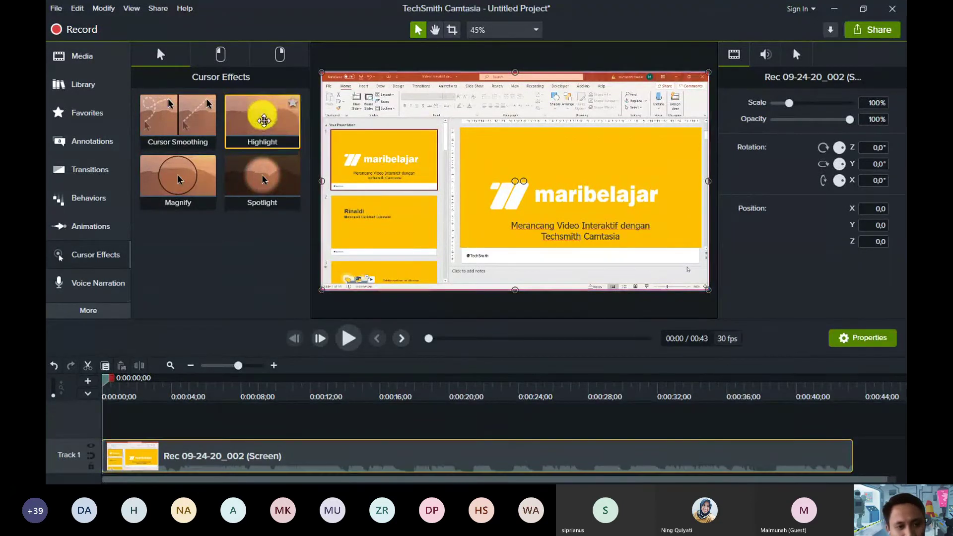
{"action": "left_click_drag", "start_coordinate": [263, 119], "coordinate": [324, 460]}
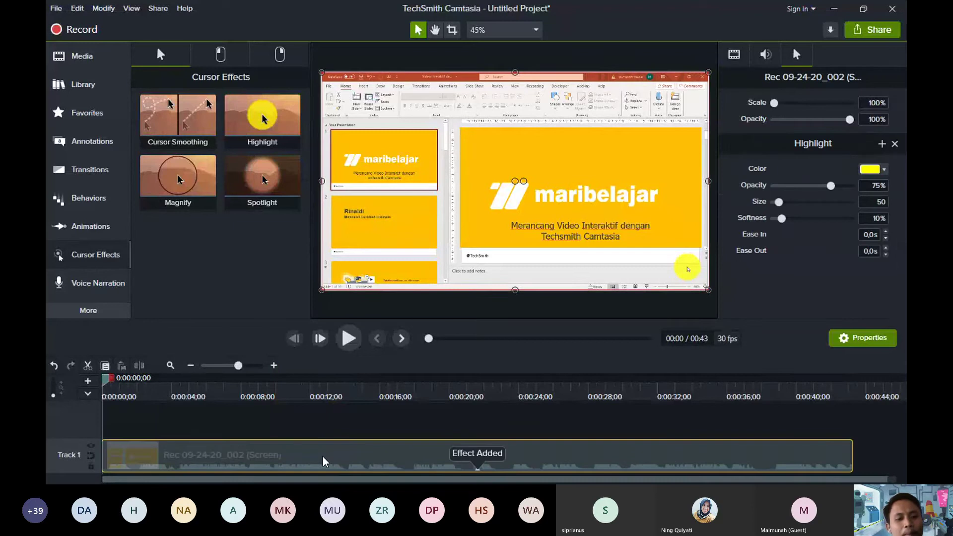
Play parts of the recording, including from about 13 to 18 seconds, to preview the highlighted cursor.
{"action": "left_click", "coordinate": [358, 343]}
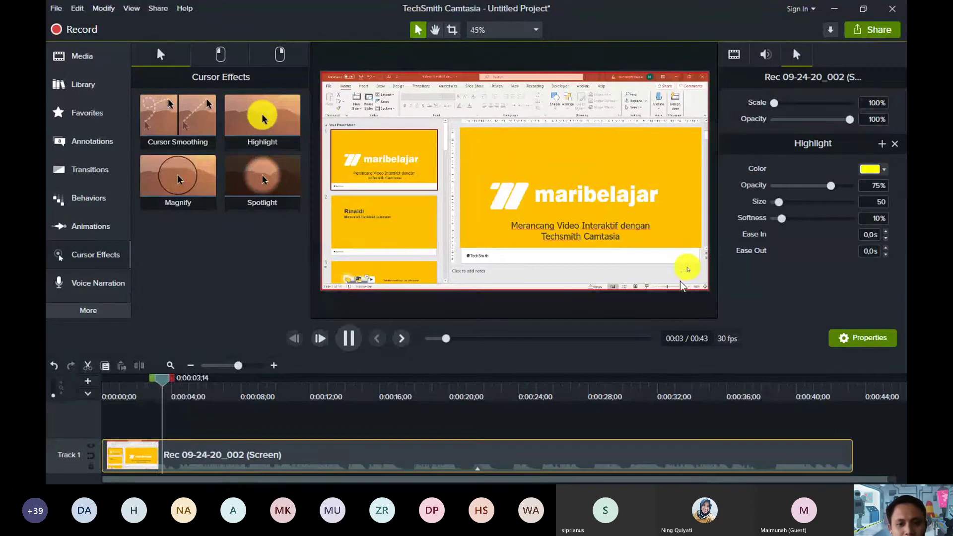
{"action": "left_click", "coordinate": [515, 339]}
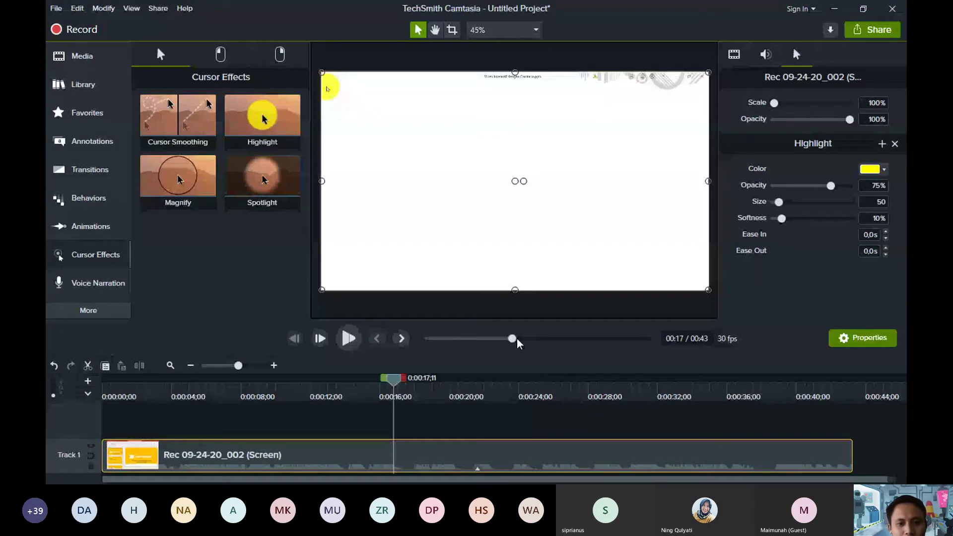
{"action": "left_click", "coordinate": [496, 339]}
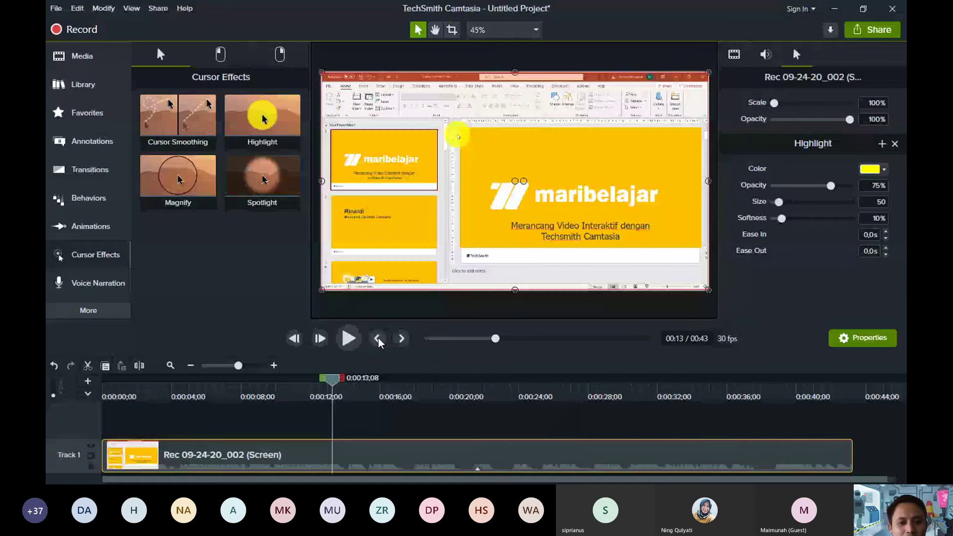
{"action": "key", "text": "space"}
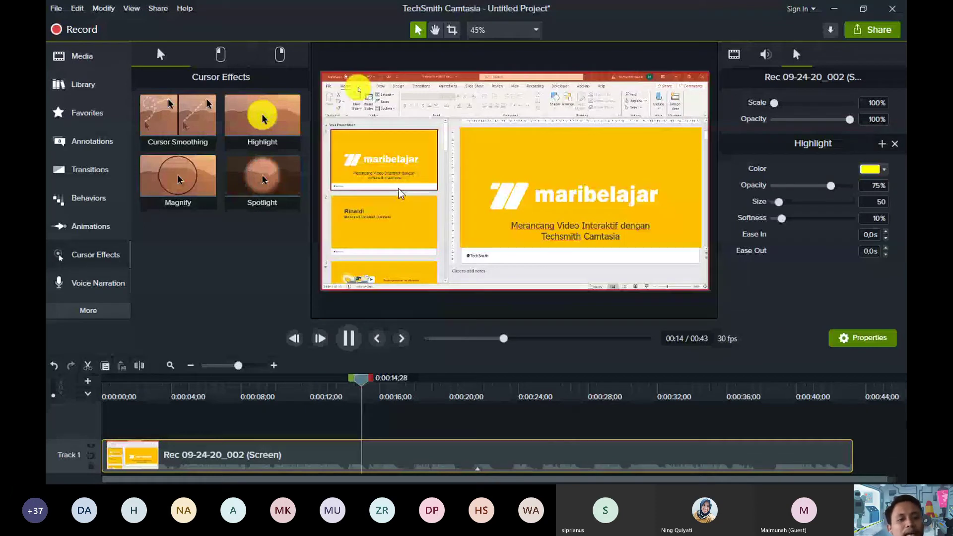
{"action": "left_click", "coordinate": [349, 339]}
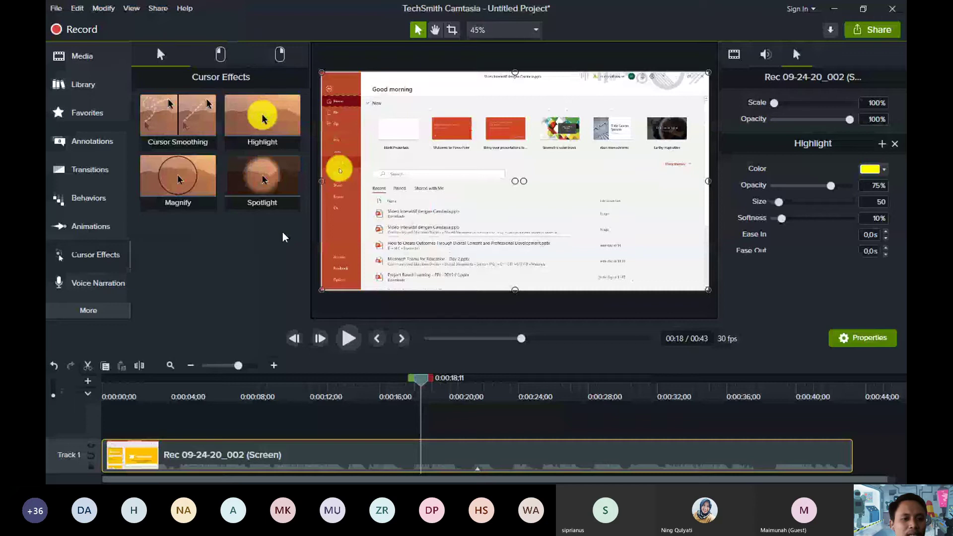
Add the Spotlight cursor effect to the screen recording clip on Track 1.
{"action": "left_click_drag", "start_coordinate": [262, 183], "coordinate": [253, 183]}
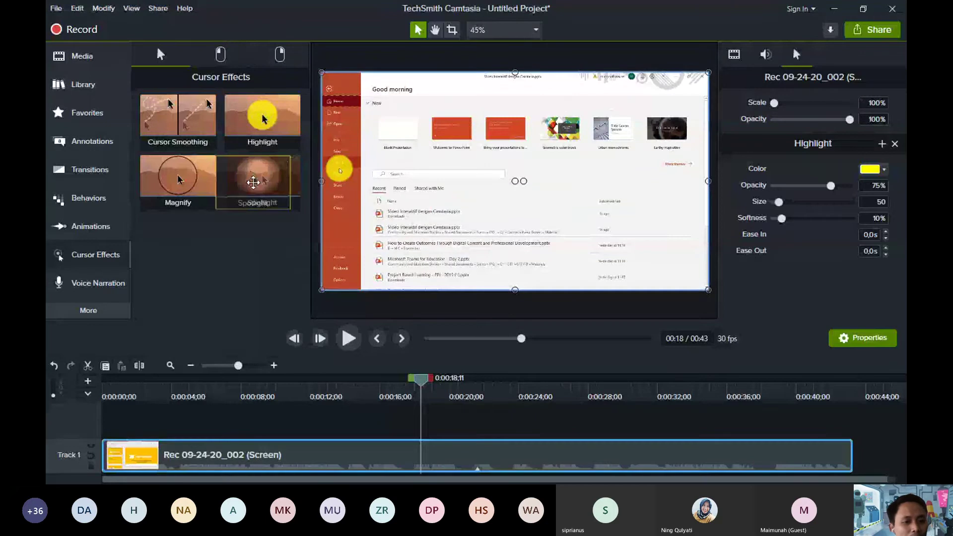
{"action": "left_click_drag", "start_coordinate": [253, 183], "coordinate": [287, 456]}
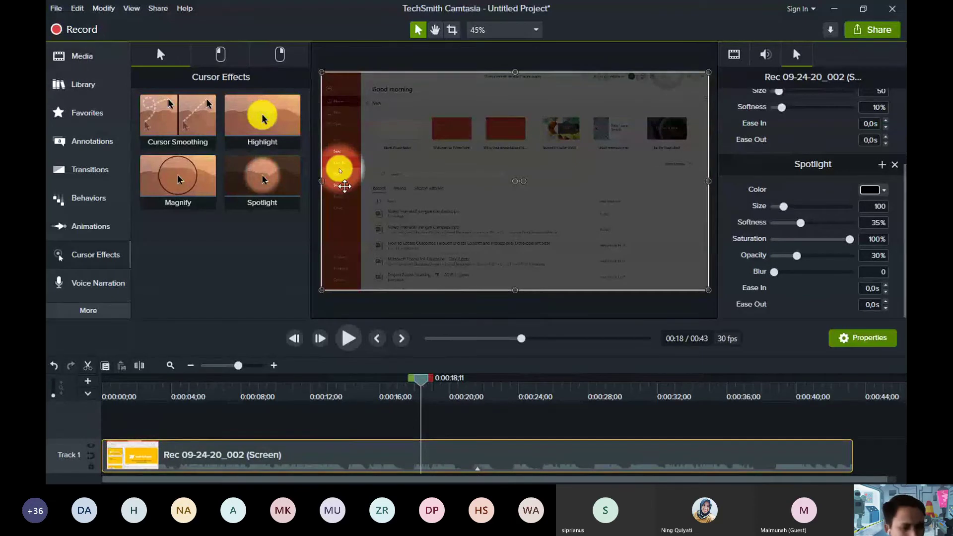
{"action": "left_click", "coordinate": [489, 465]}
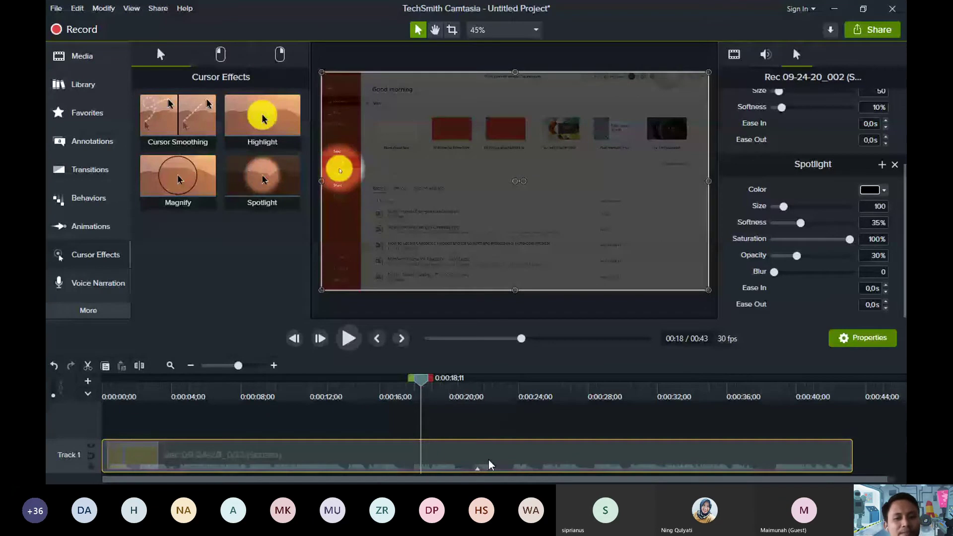
Expand the effects of the recording clip and delete its Highlight effect.
{"action": "left_click", "coordinate": [478, 469]}
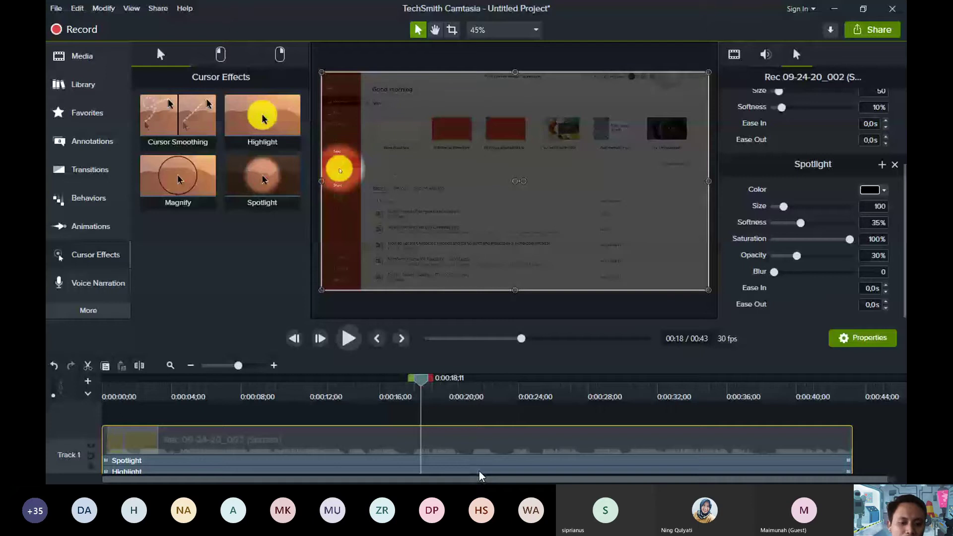
{"action": "left_click", "coordinate": [478, 472]}
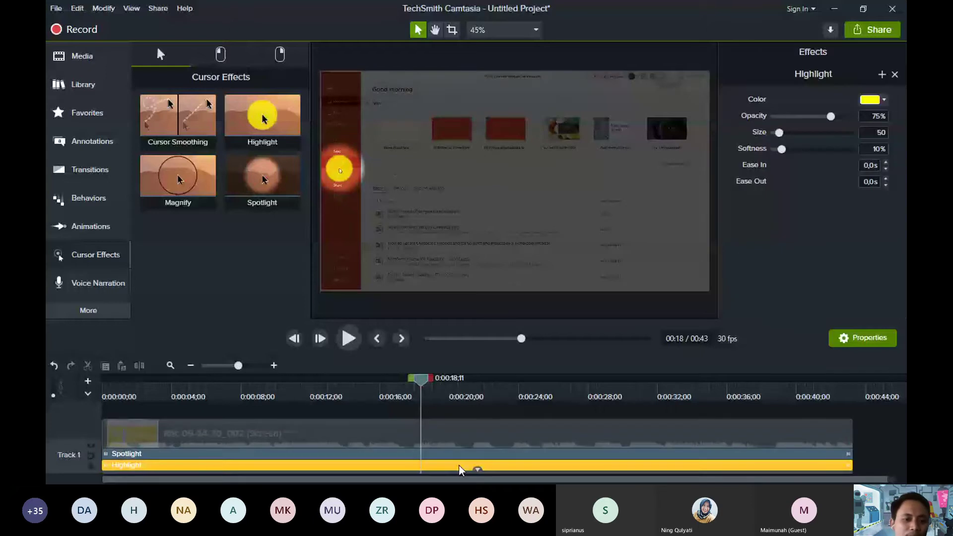
{"action": "key", "text": "Delete"}
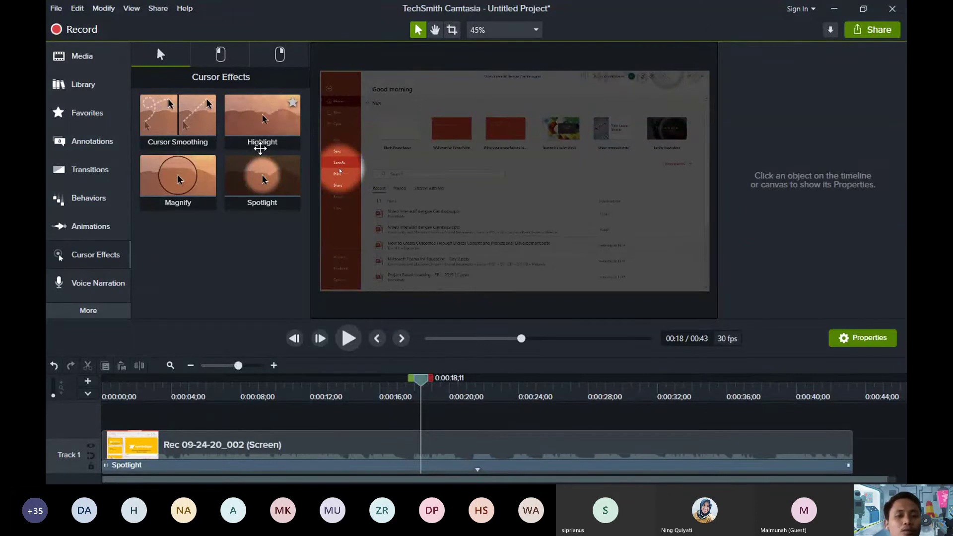
Reapply the Highlight cursor effect to the recording clip and delete its Spotlight effect.
{"action": "left_click_drag", "start_coordinate": [245, 106], "coordinate": [268, 453]}
{"action": "left_click", "coordinate": [279, 454]}
{"action": "left_click", "coordinate": [273, 464]}
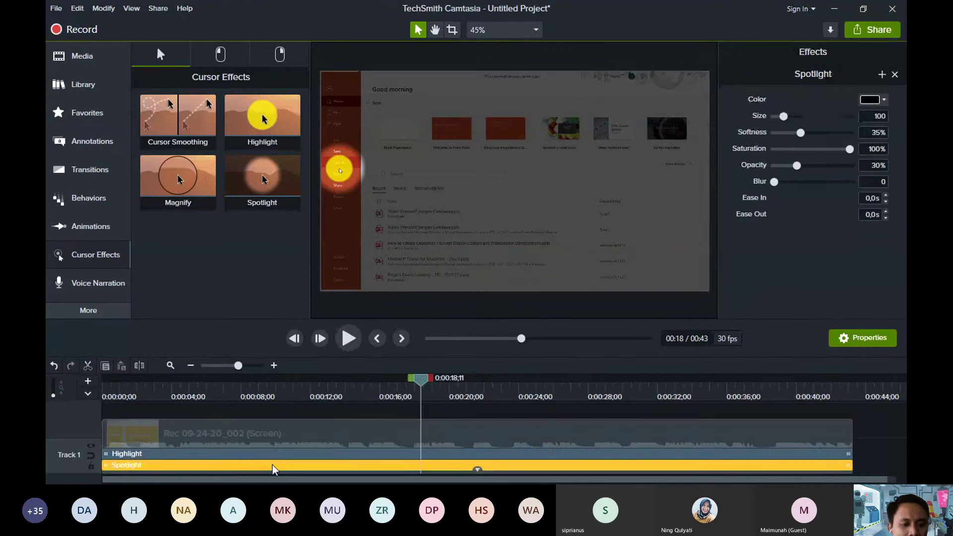
{"action": "key", "text": "Delete"}
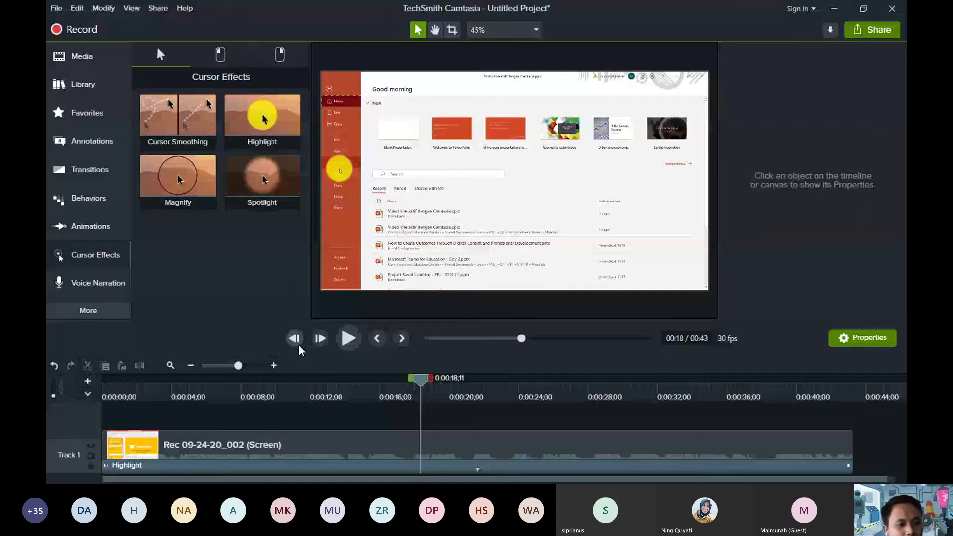
Circle the More and Interactivity entries in red and clear the annotations.
{"action": "left_click", "coordinate": [100, 311]}
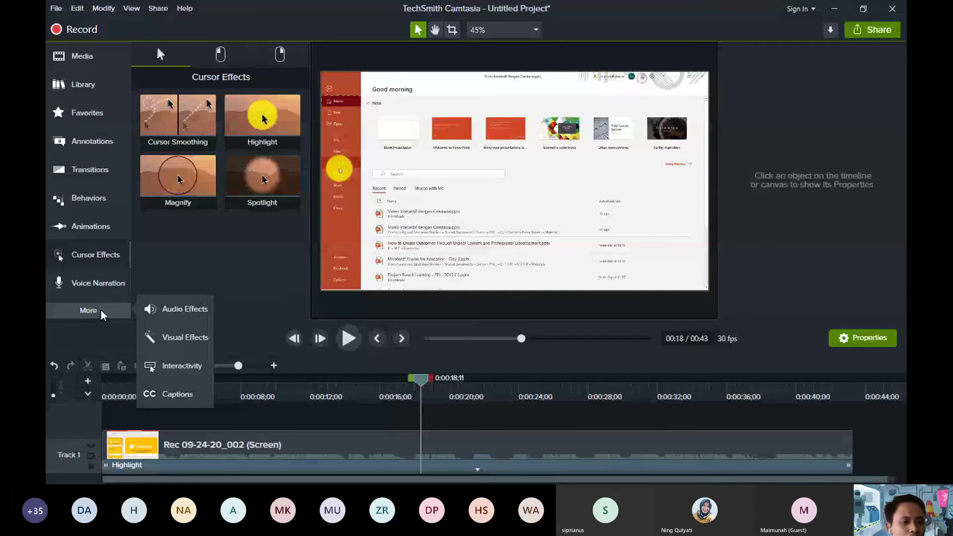
{"action": "left_click_drag", "start_coordinate": [120, 293], "coordinate": [113, 298]}
{"action": "left_click_drag", "start_coordinate": [199, 350], "coordinate": [226, 366]}
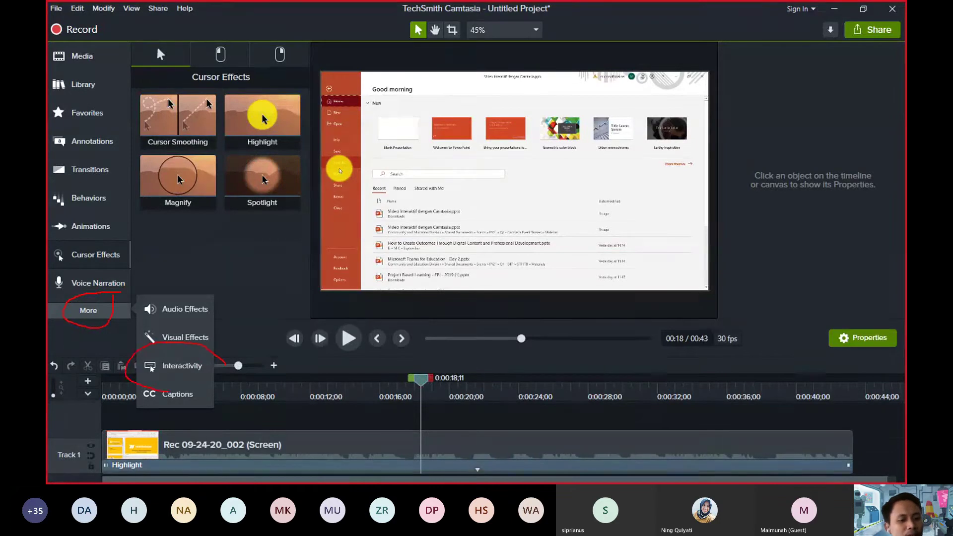
{"action": "key", "text": "Escape"}
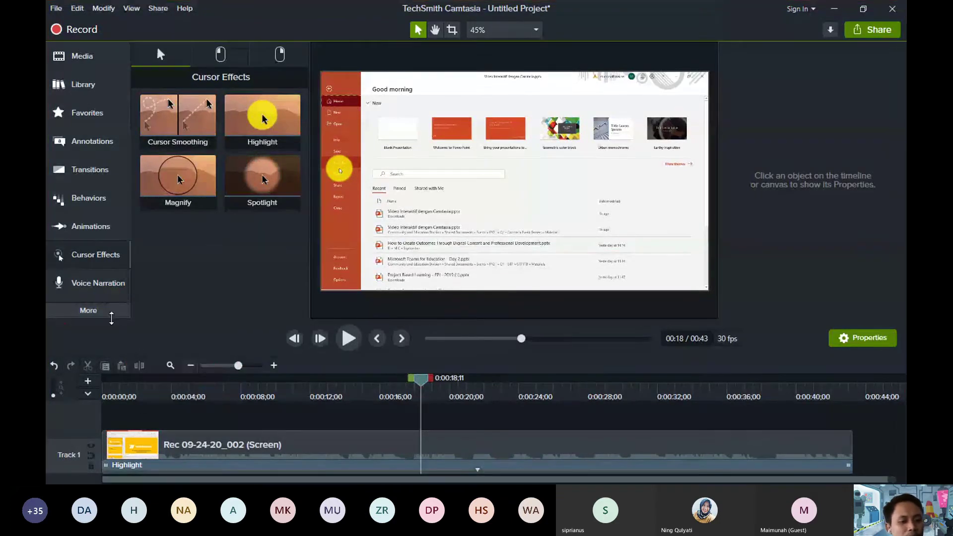
Show the Interactivity quiz options and place the playhead at 0:00:15;01 on the timeline.
{"action": "left_click", "coordinate": [109, 313]}
{"action": "left_click", "coordinate": [180, 366]}
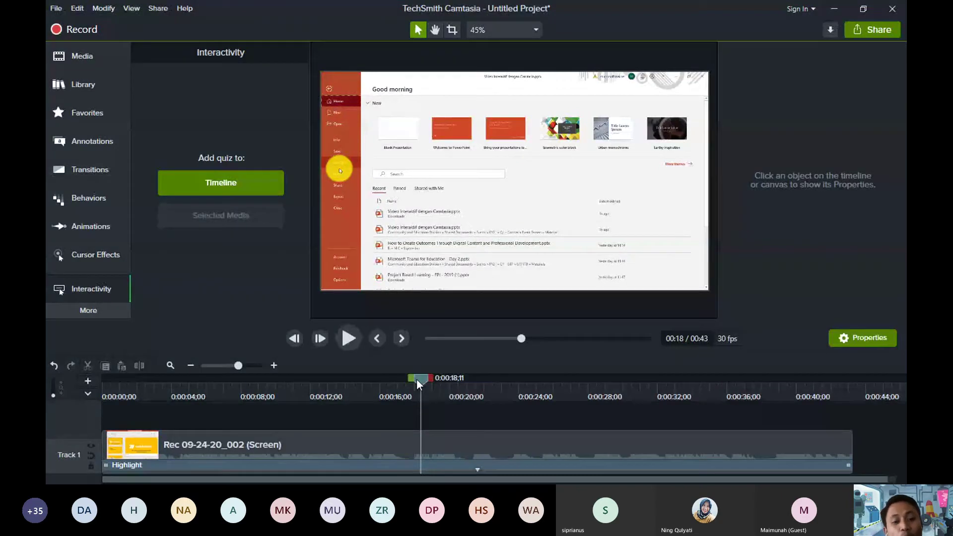
{"action": "left_click", "coordinate": [365, 394]}
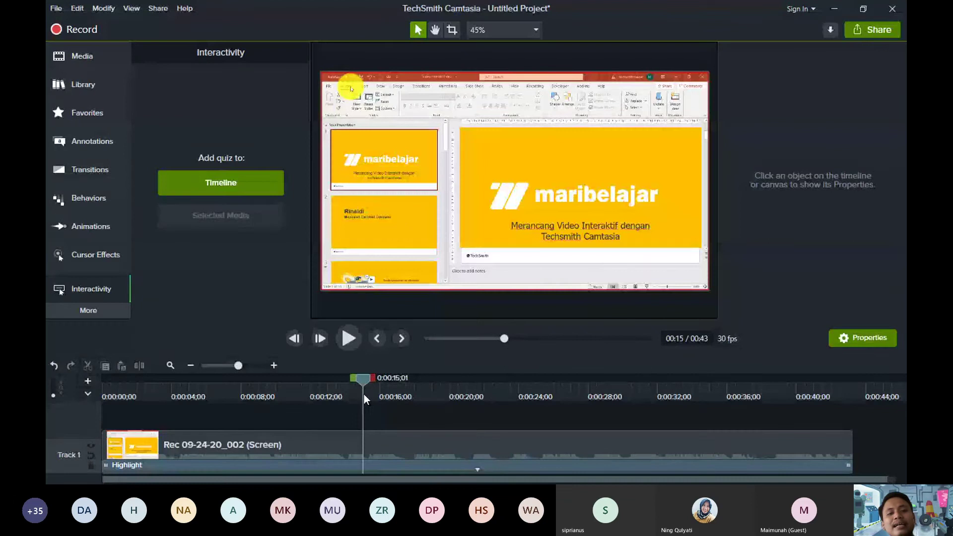
Add a quiz to the timeline at 0:00:12;29 and choose Multiple Choice as its question type.
{"action": "left_click_drag", "start_coordinate": [365, 394], "coordinate": [328, 403]}
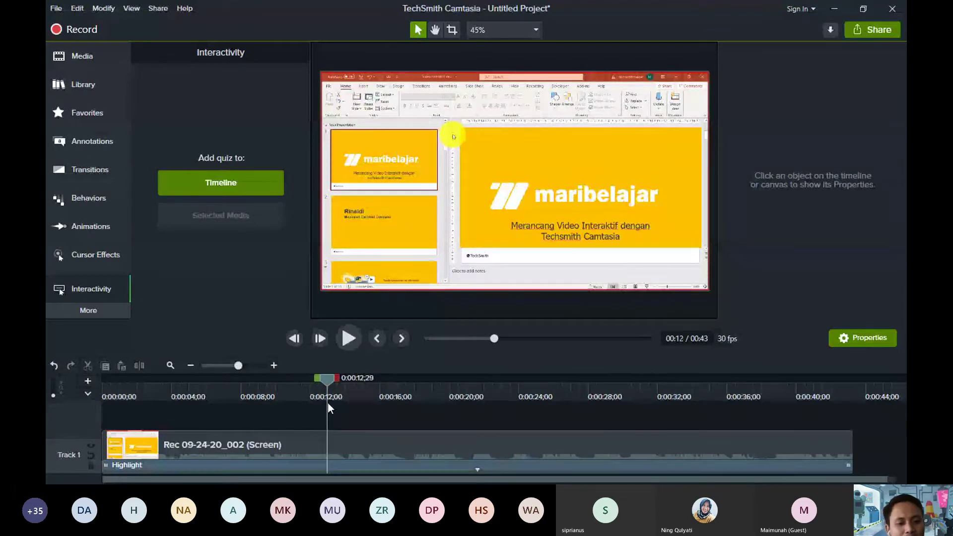
{"action": "left_click", "coordinate": [206, 185]}
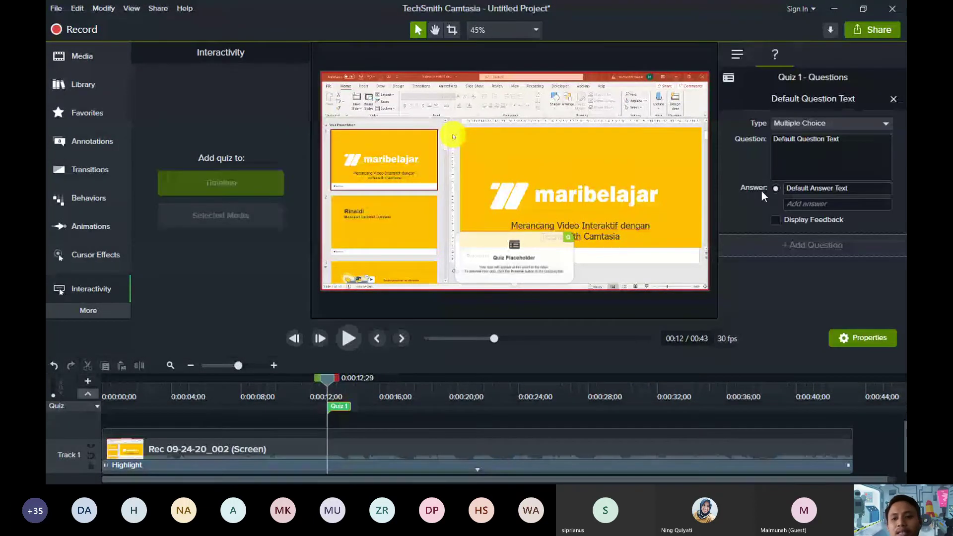
{"action": "left_click", "coordinate": [845, 124]}
{"action": "left_click", "coordinate": [845, 124]}
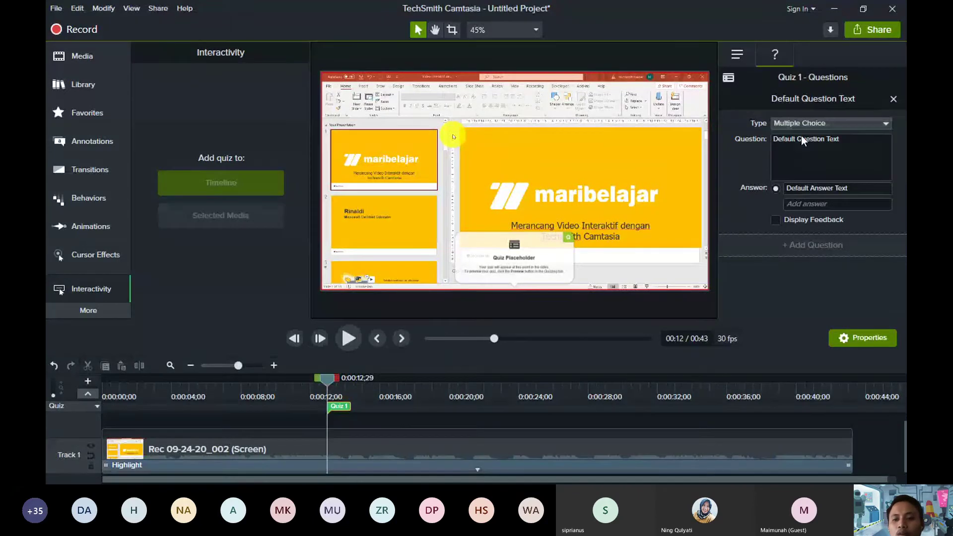
{"action": "left_click", "coordinate": [824, 123]}
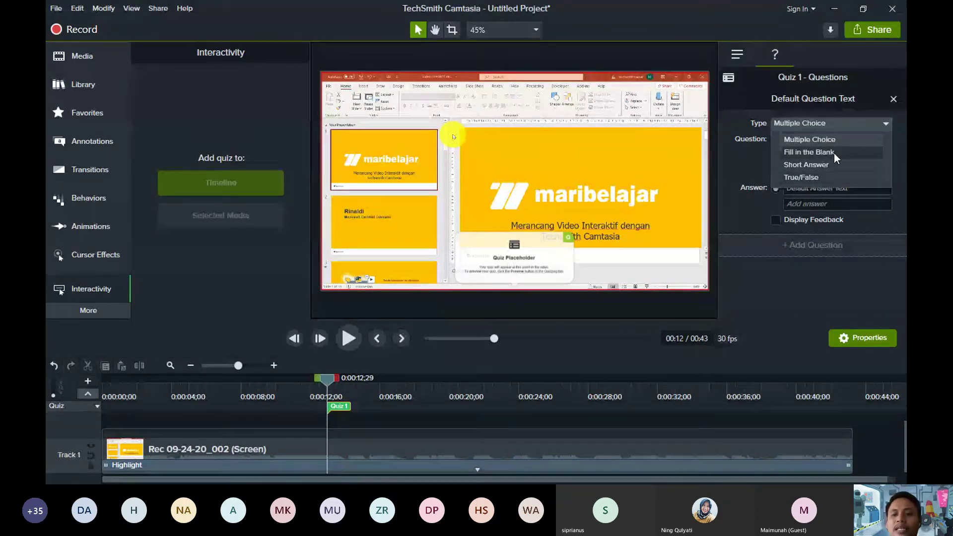
{"action": "left_click", "coordinate": [811, 139]}
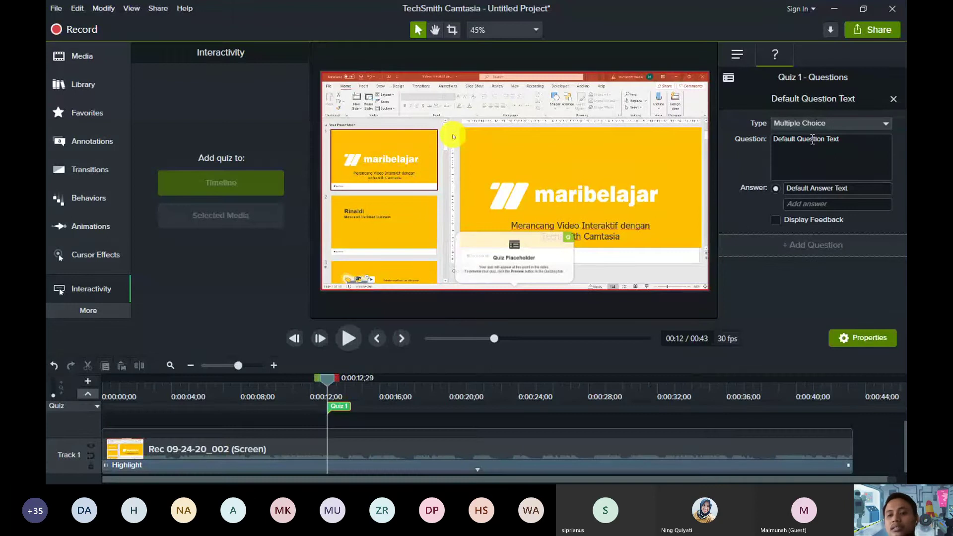
Replace the default question text of the quiz with "Ibukota Indonesia adalah?".
{"action": "left_click_drag", "start_coordinate": [844, 141], "coordinate": [759, 142]}
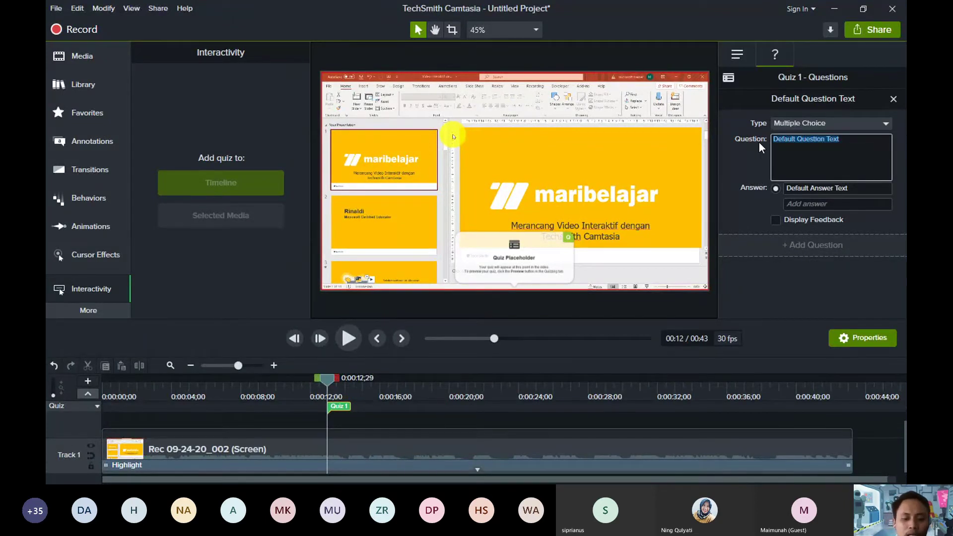
{"action": "type", "text": "Ibukota Indones"}
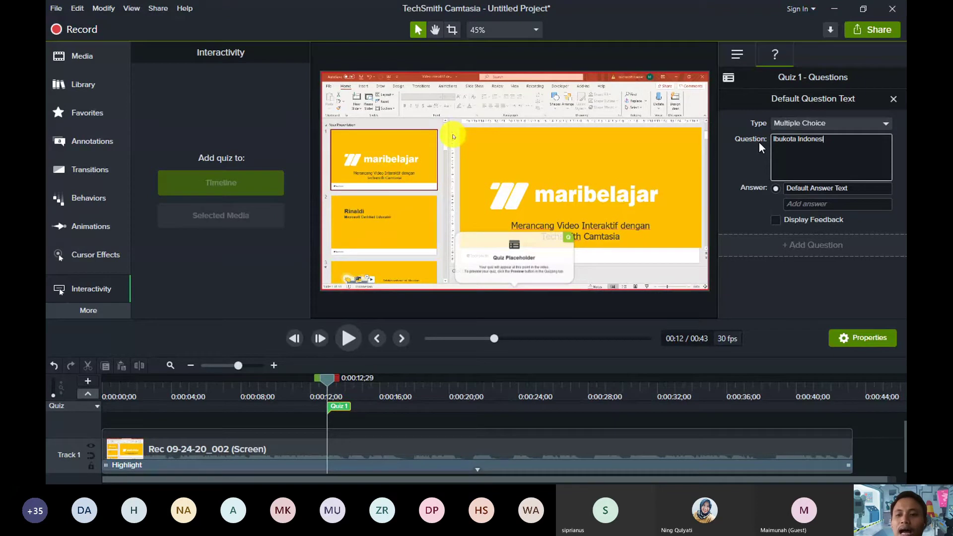
{"action": "type", "text": "iia adalah?"}
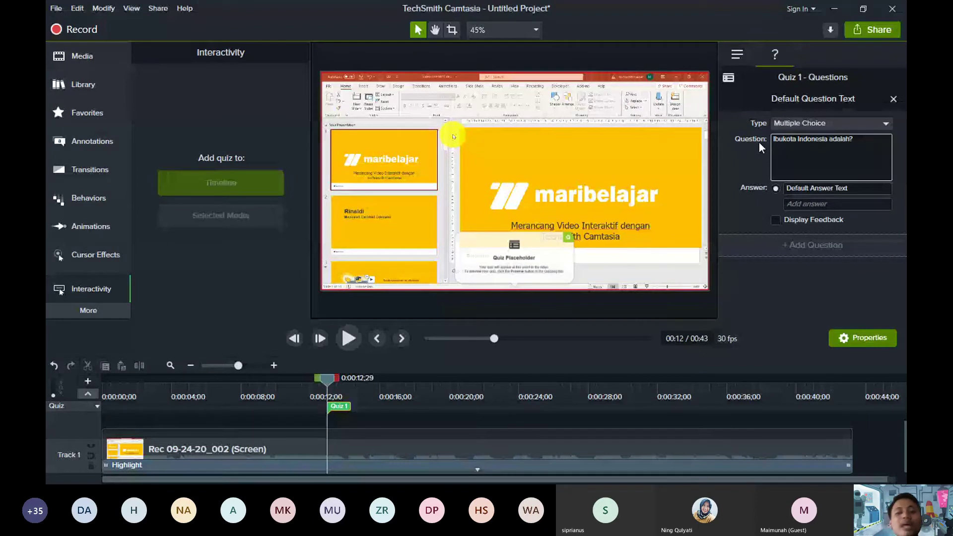
Enter the answers Jakarta, Semarang and Surabaya for the question and mark Jakarta as the correct one.
{"action": "key", "text": "Tab"}
{"action": "type", "text": "Jakarta"}
{"action": "left_click", "coordinate": [826, 205]}
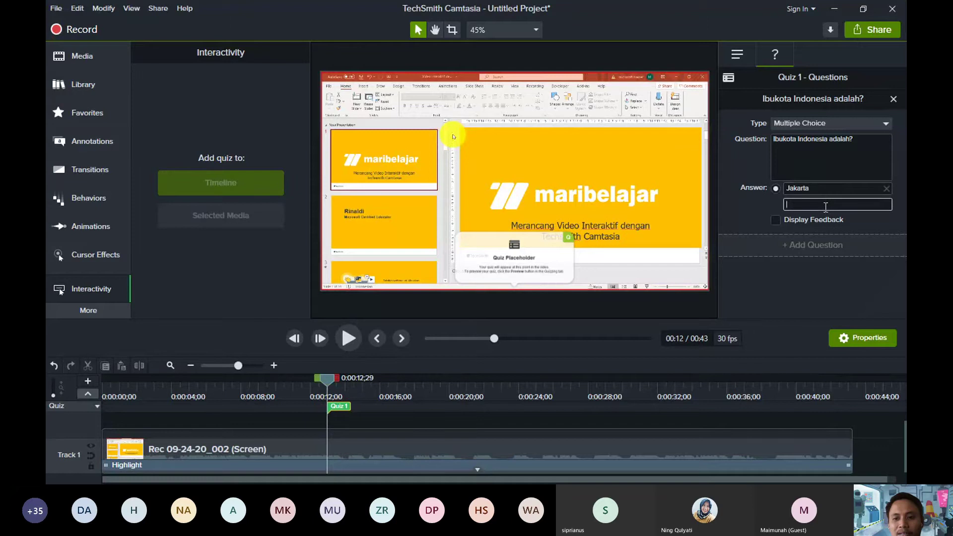
{"action": "type", "text": "Semarang"}
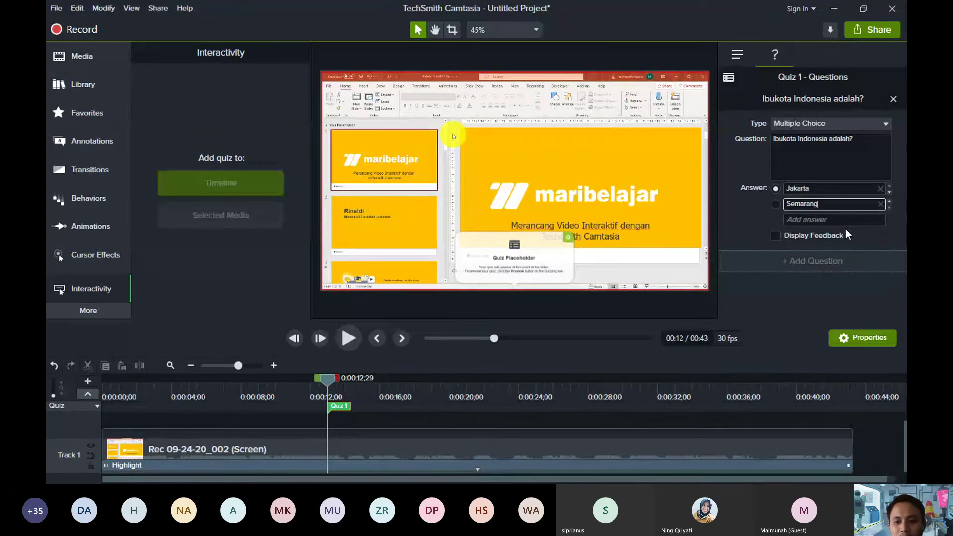
{"action": "left_click", "coordinate": [847, 219]}
{"action": "type", "text": "Surab"}
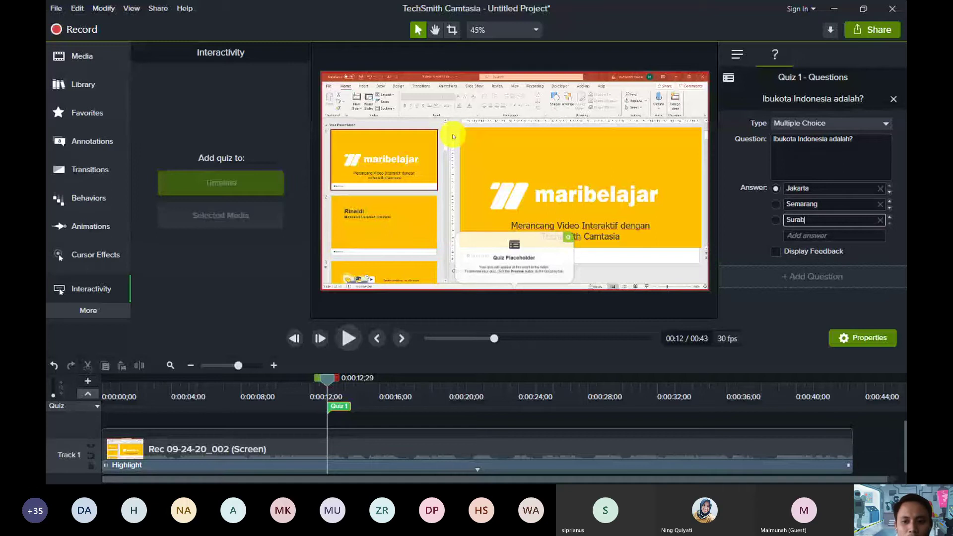
{"action": "type", "text": "aya"}
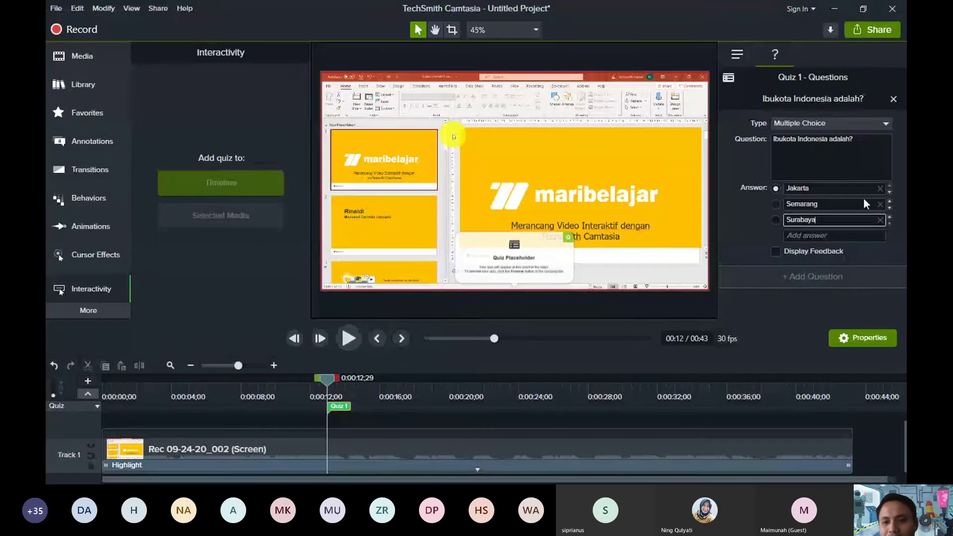
{"action": "left_click", "coordinate": [777, 219]}
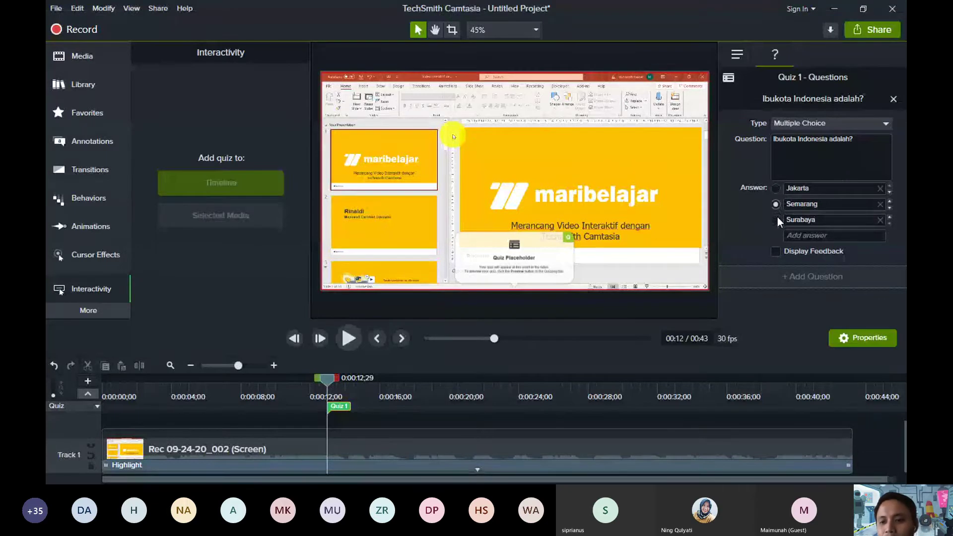
{"action": "left_click", "coordinate": [778, 191]}
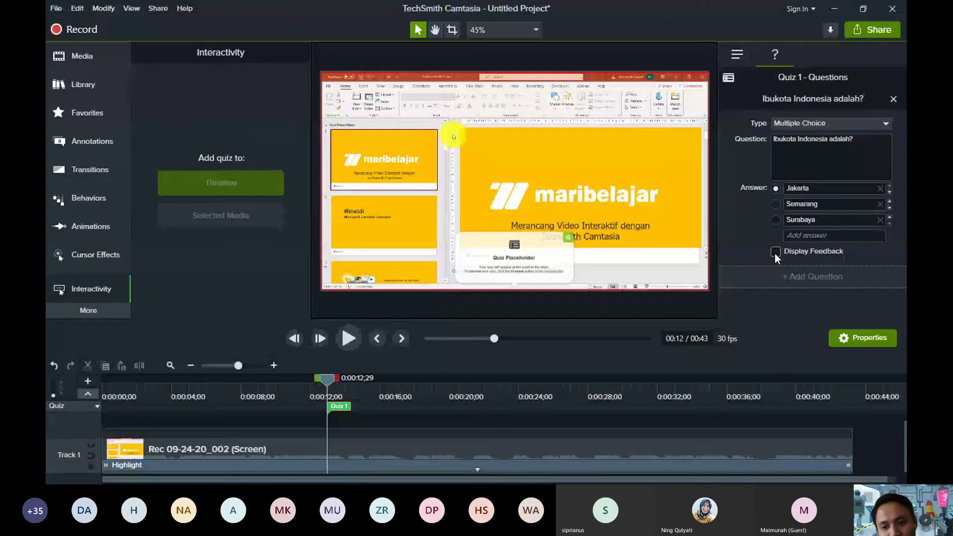
Enable feedback for the question and enter "Mohon dibaca lagi bukunya, Perhatikan lagi videonya" as the message for a correct answer.
{"action": "left_click", "coordinate": [775, 252]}
{"action": "scroll", "coordinate": [791, 256], "scroll_direction": "down", "scroll_amount": 1}
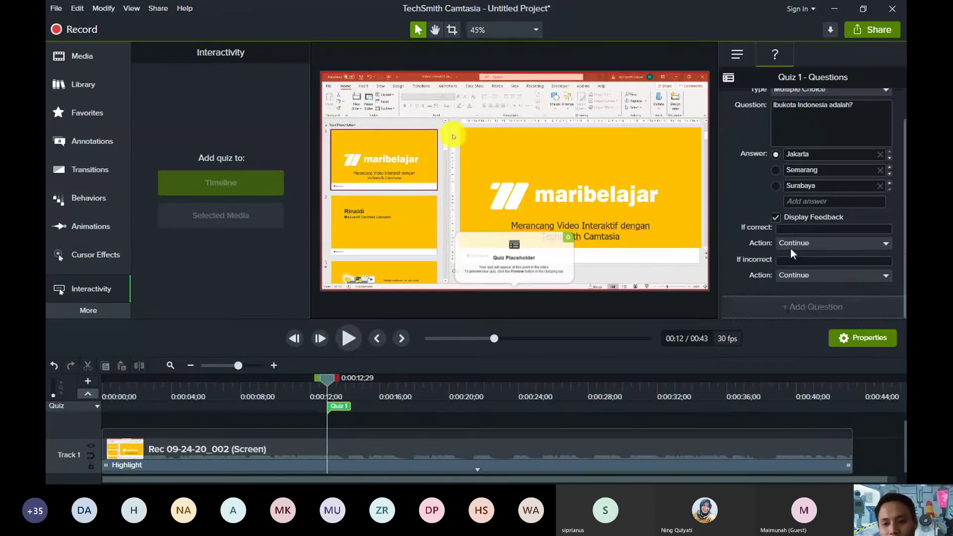
{"action": "left_click", "coordinate": [792, 230]}
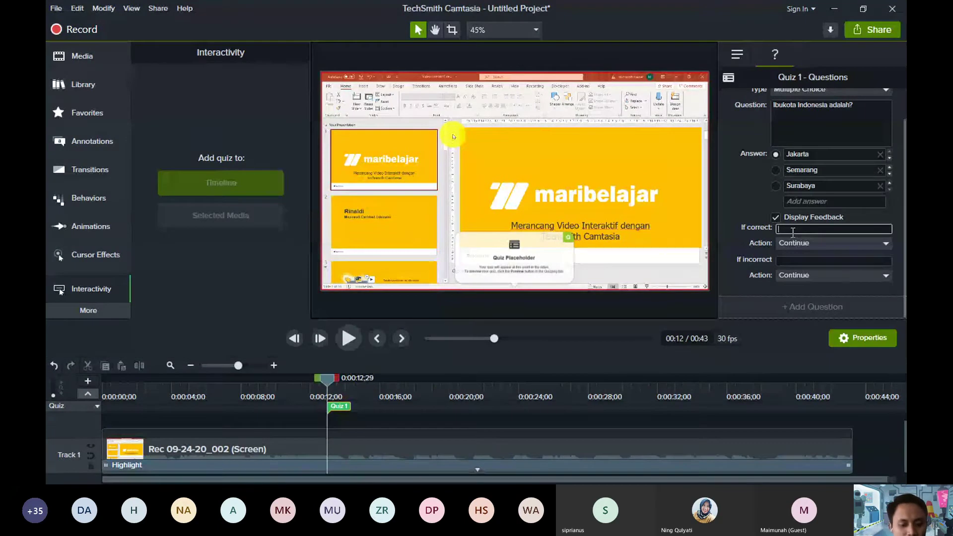
{"action": "type", "text": "Mohon diba"}
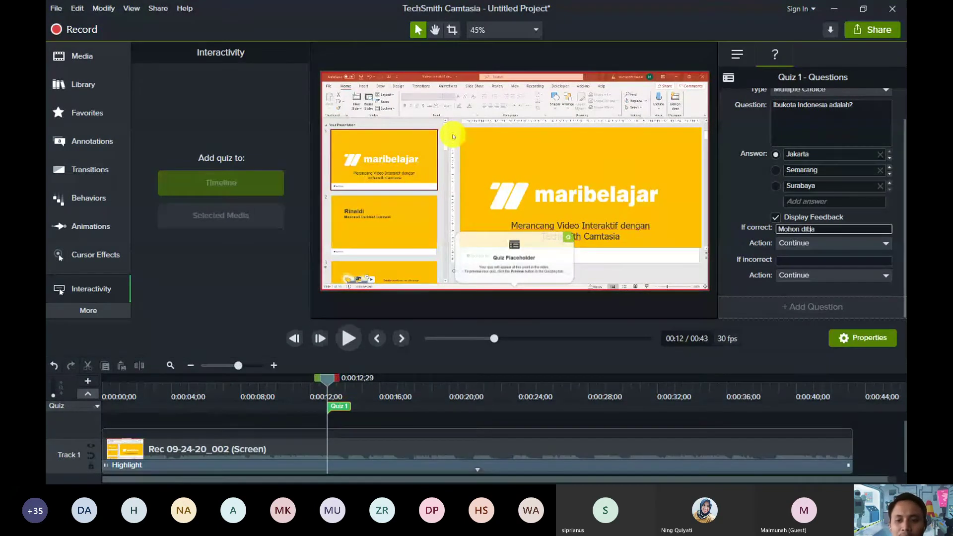
{"action": "type", "text": "ca lagi buu"}
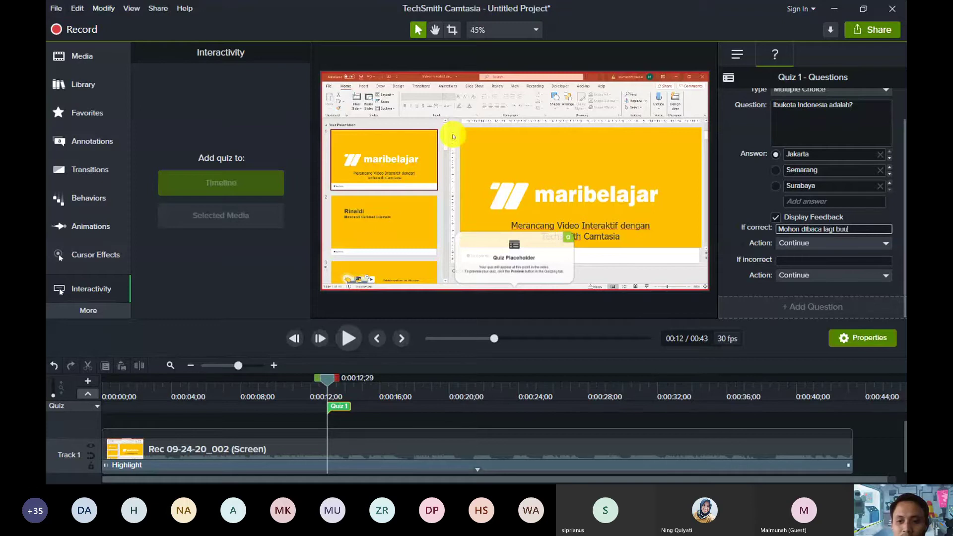
{"action": "key", "text": "BackSpace"}
{"action": "type", "text": "kunya, P"}
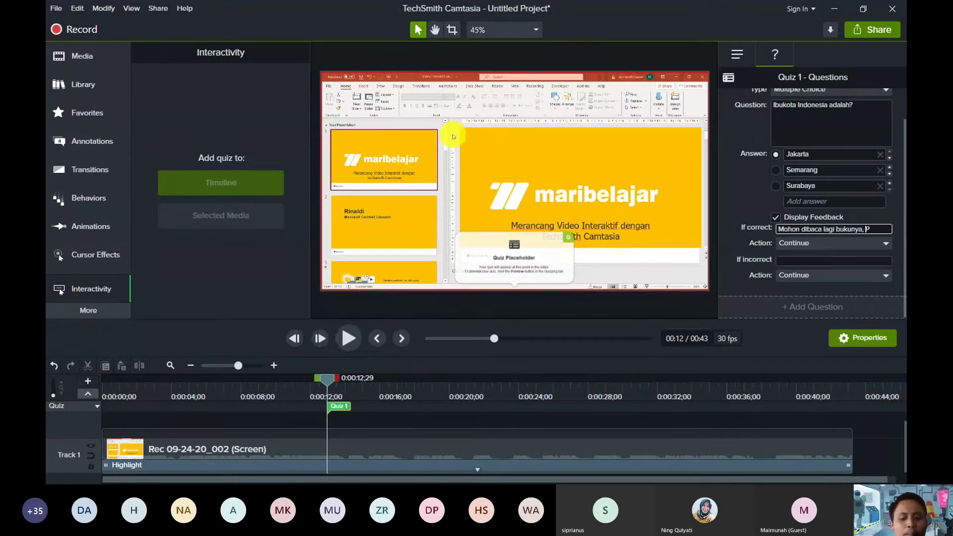
{"action": "type", "text": "erhatikan lagi v"}
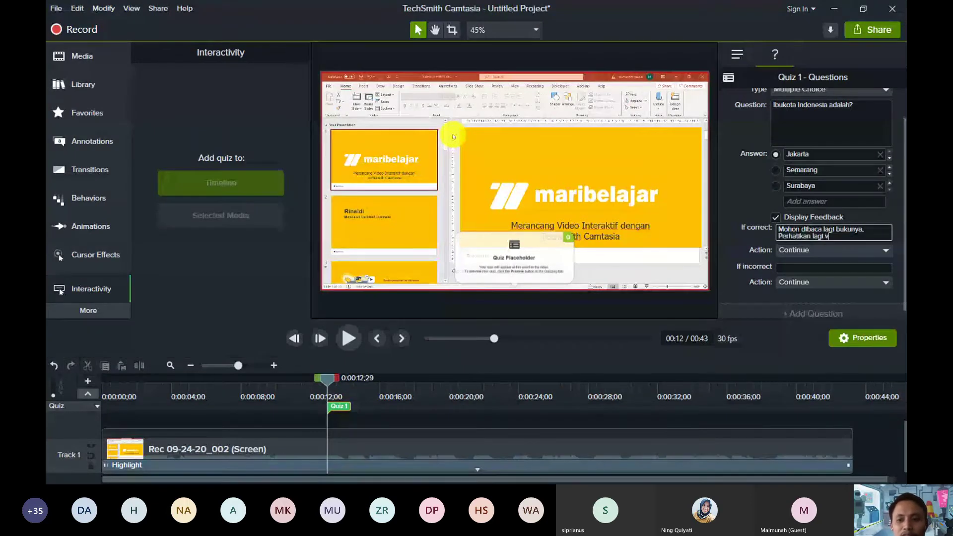
{"action": "type", "text": "ideonya"}
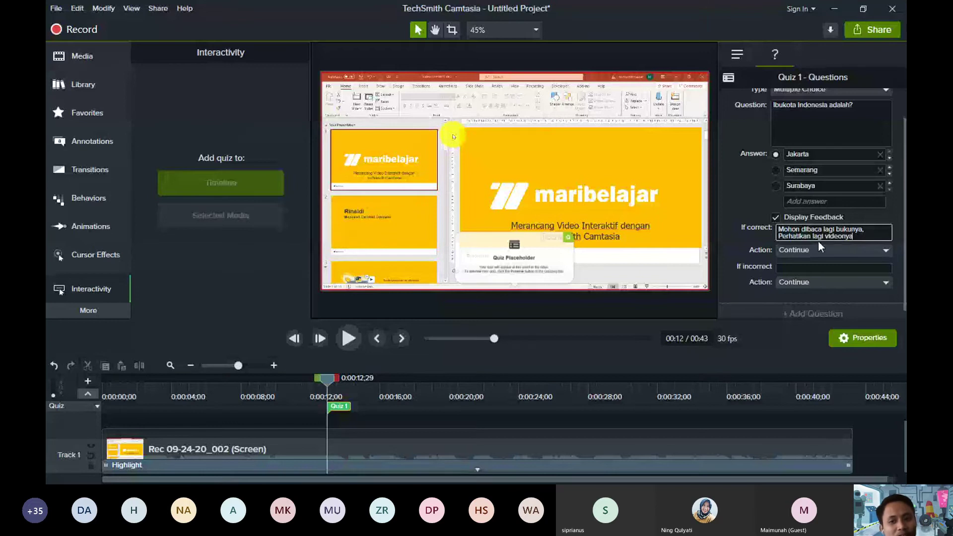
Show the actions available after a correct answer and keep Continue.
{"action": "left_click", "coordinate": [846, 254]}
{"action": "left_click", "coordinate": [846, 254]}
{"action": "left_click", "coordinate": [847, 255]}
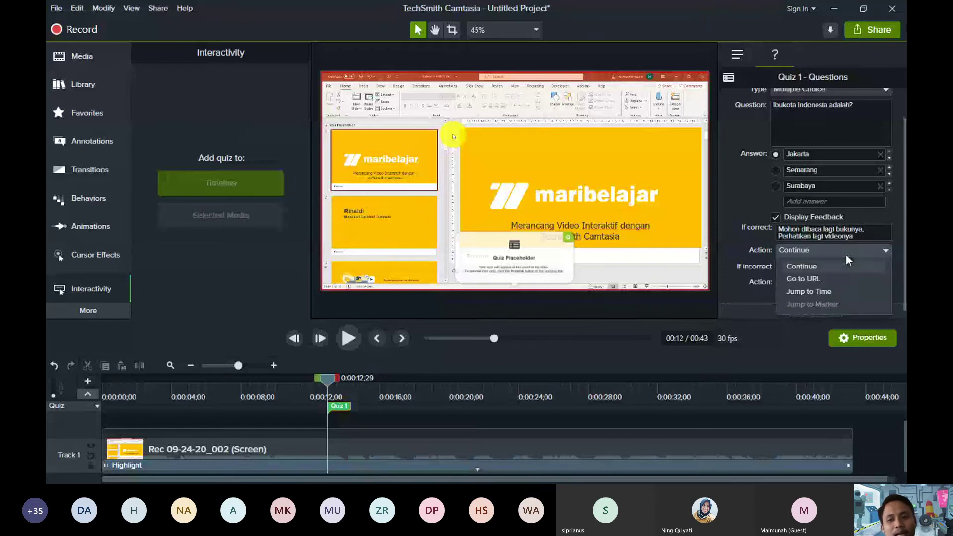
{"action": "left_click", "coordinate": [846, 255]}
{"action": "key", "text": "Tab"}
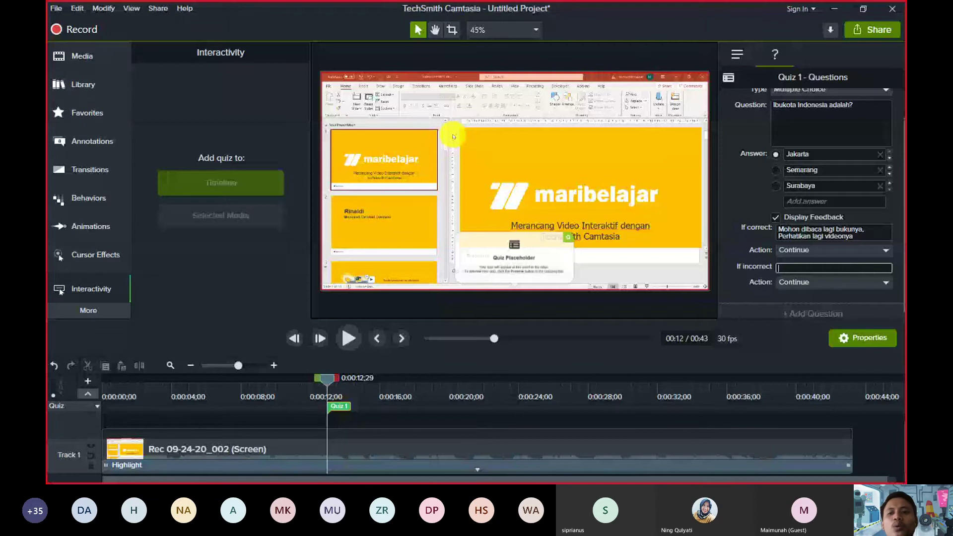
Preview the quiz, submit Surabaya as the answer, continue past the result and close the preview.
{"action": "left_click", "coordinate": [728, 80]}
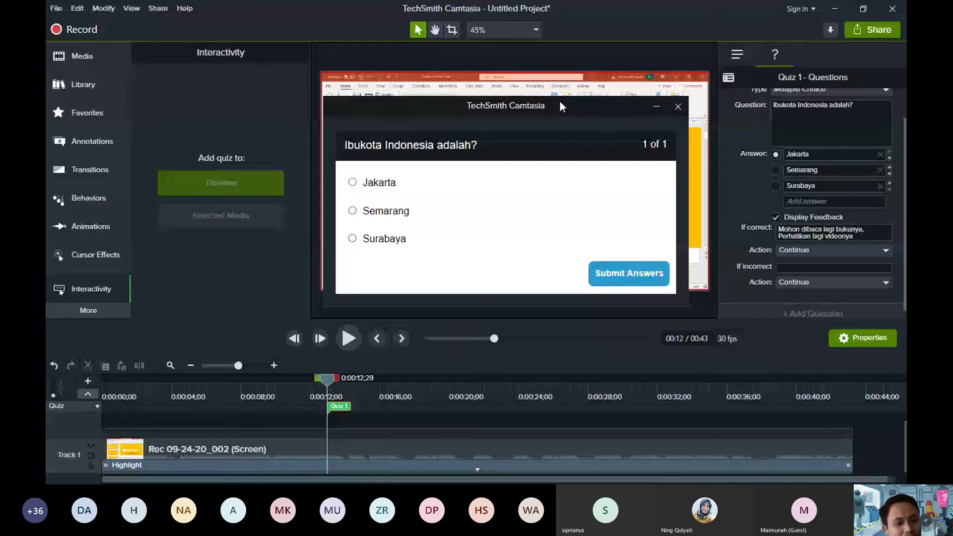
{"action": "left_click_drag", "start_coordinate": [559, 106], "coordinate": [569, 104]}
{"action": "left_click", "coordinate": [377, 238]}
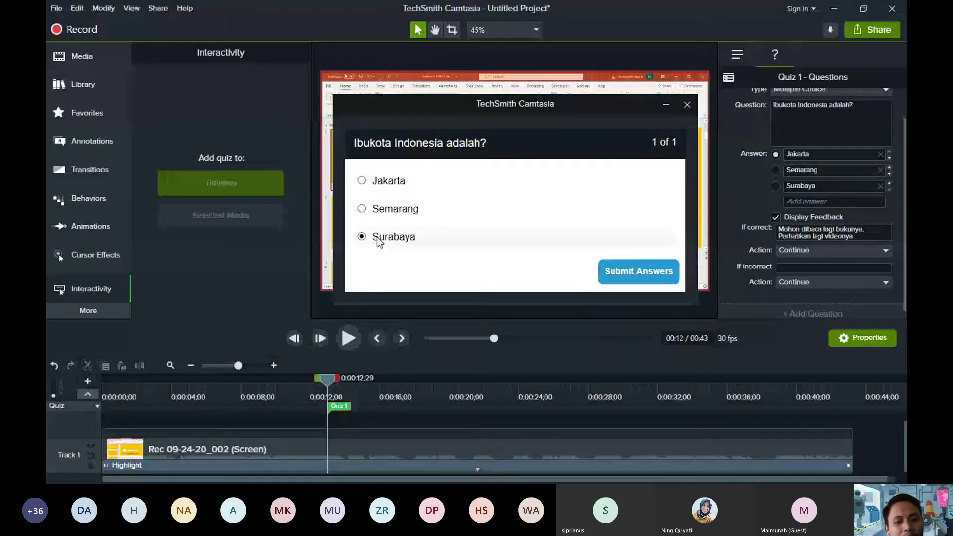
{"action": "key", "text": "Return"}
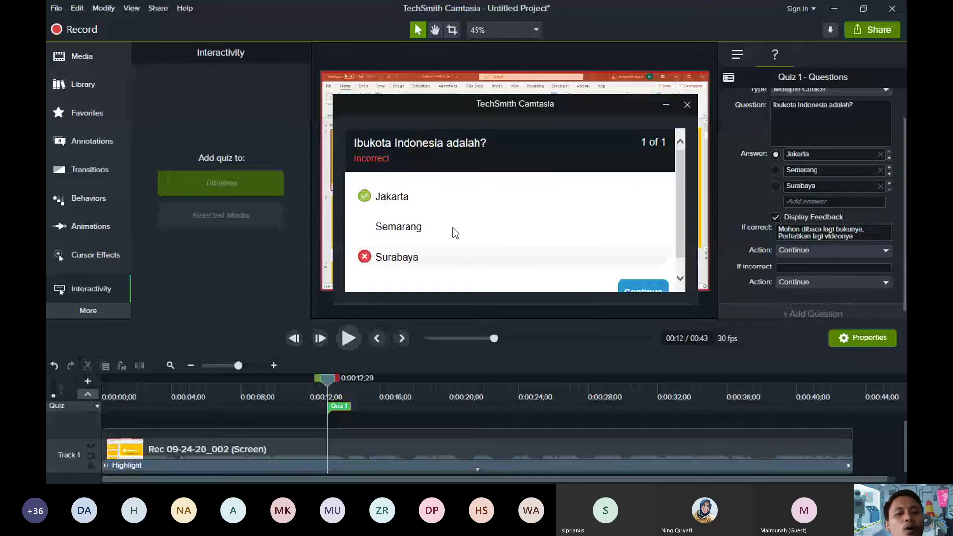
{"action": "scroll", "coordinate": [456, 233], "scroll_direction": "down", "scroll_amount": 1}
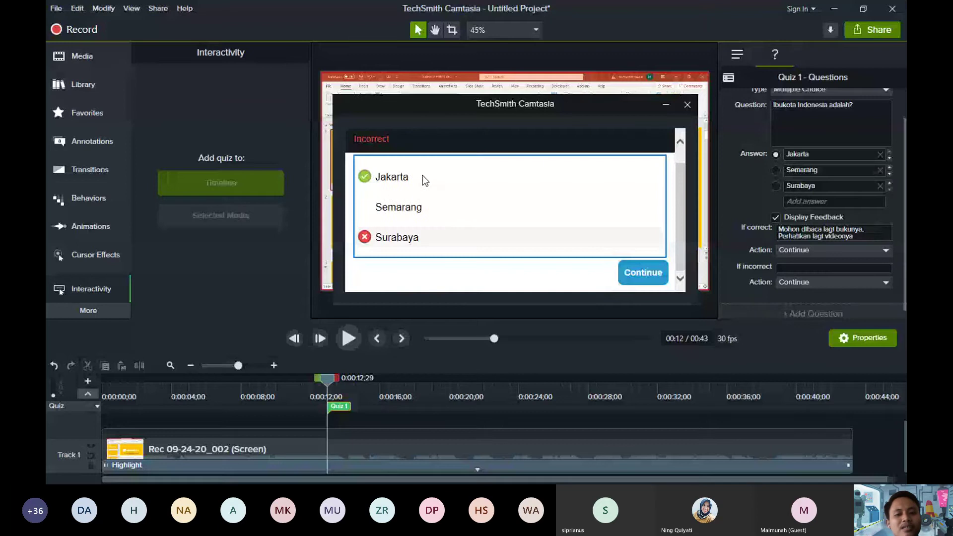
{"action": "left_click", "coordinate": [633, 283]}
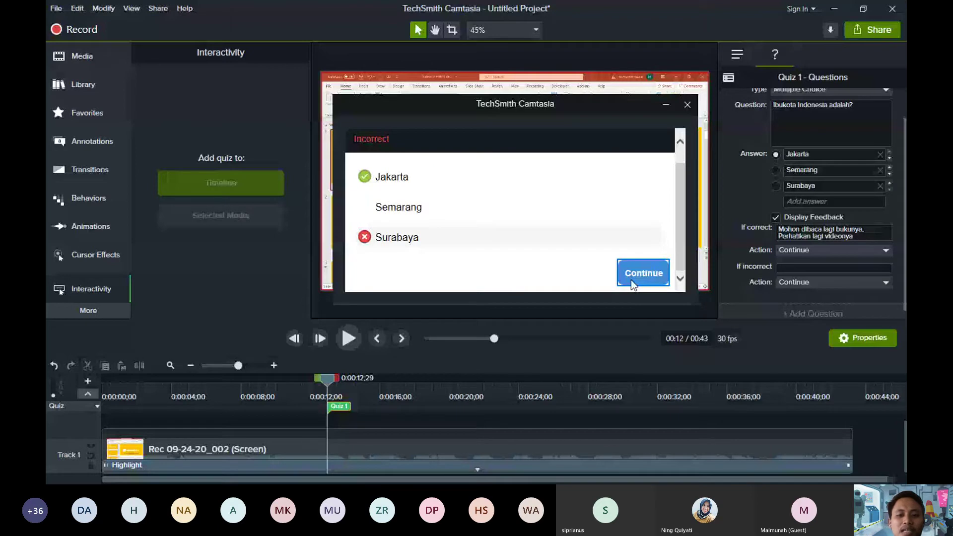
{"action": "left_click", "coordinate": [630, 280]}
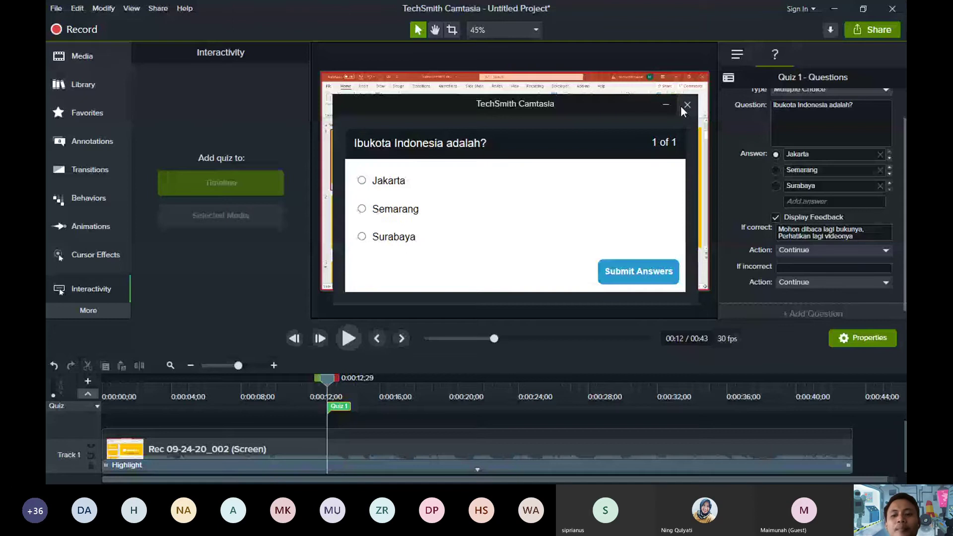
{"action": "left_click", "coordinate": [686, 105]}
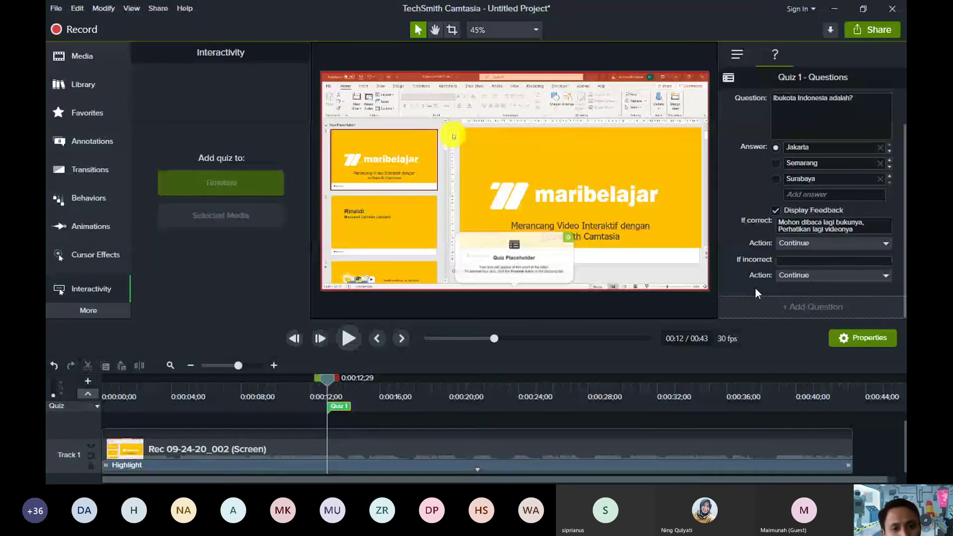
{"action": "key", "text": "super"}
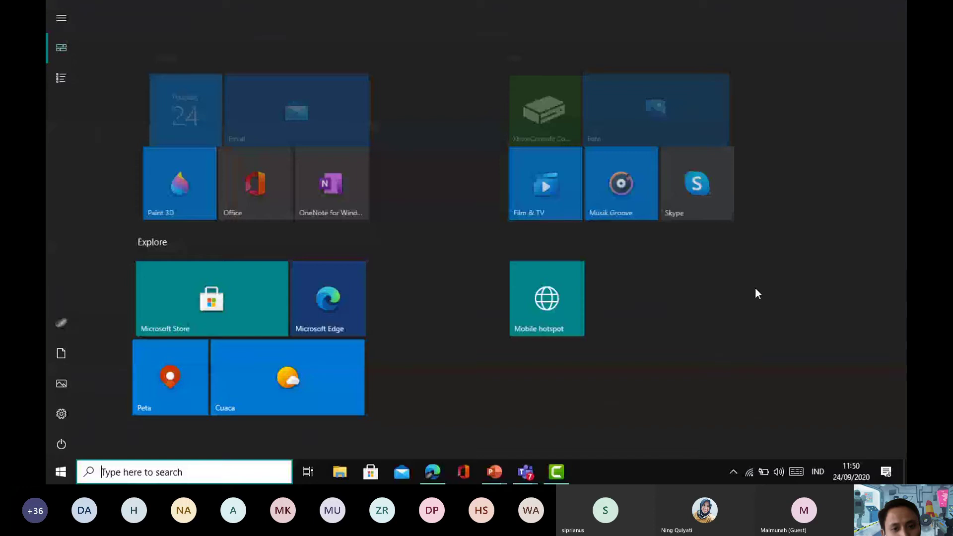
{"action": "key", "text": "super"}
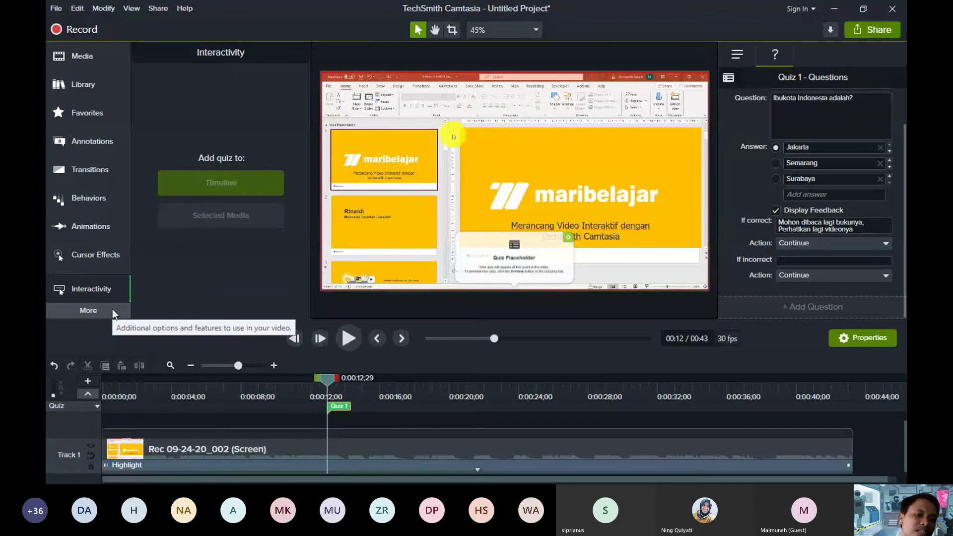
Show the callout annotations and place the playhead at 0:00:07;04 on the timeline.
{"action": "left_click_drag", "start_coordinate": [399, 378], "coordinate": [432, 385]}
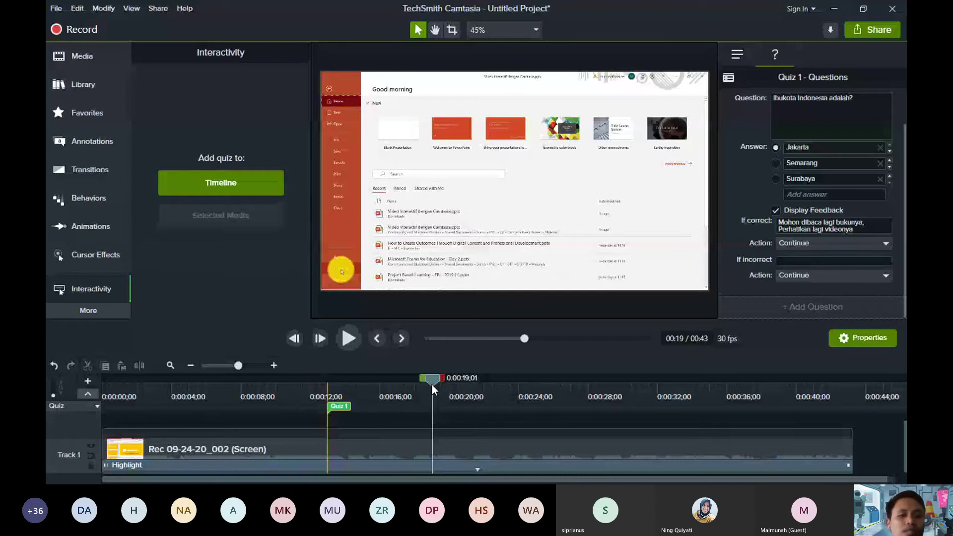
{"action": "left_click", "coordinate": [91, 167]}
{"action": "left_click", "coordinate": [99, 142]}
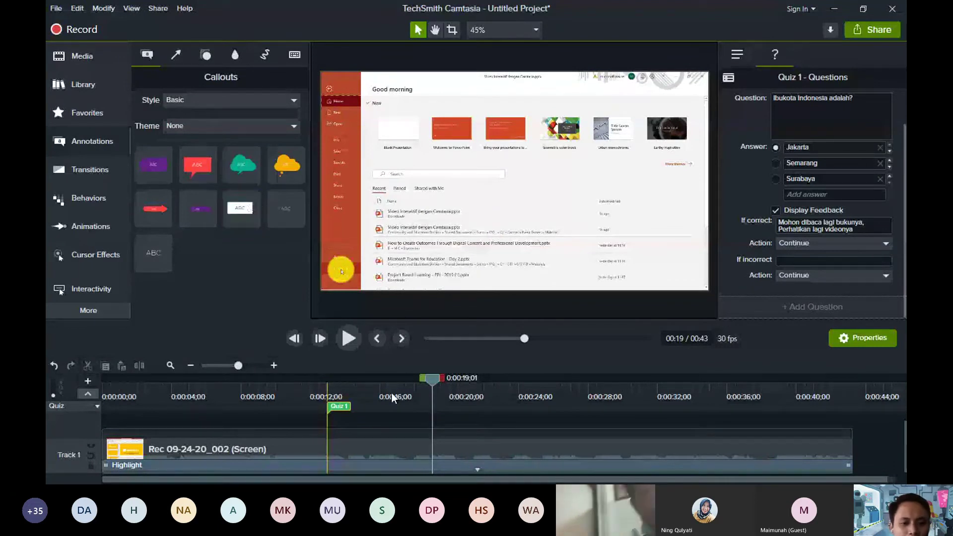
{"action": "left_click_drag", "start_coordinate": [432, 379], "coordinate": [226, 382]}
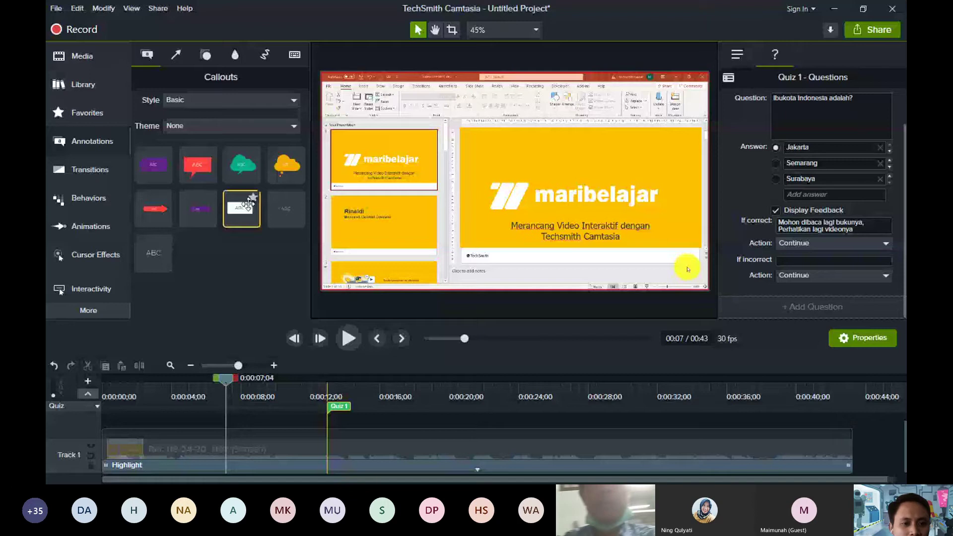
Add a white text rectangle callout above the maribelajar logo, shrink it and enter the text "Kunjungi Website".
{"action": "left_click_drag", "start_coordinate": [242, 209], "coordinate": [567, 154]}
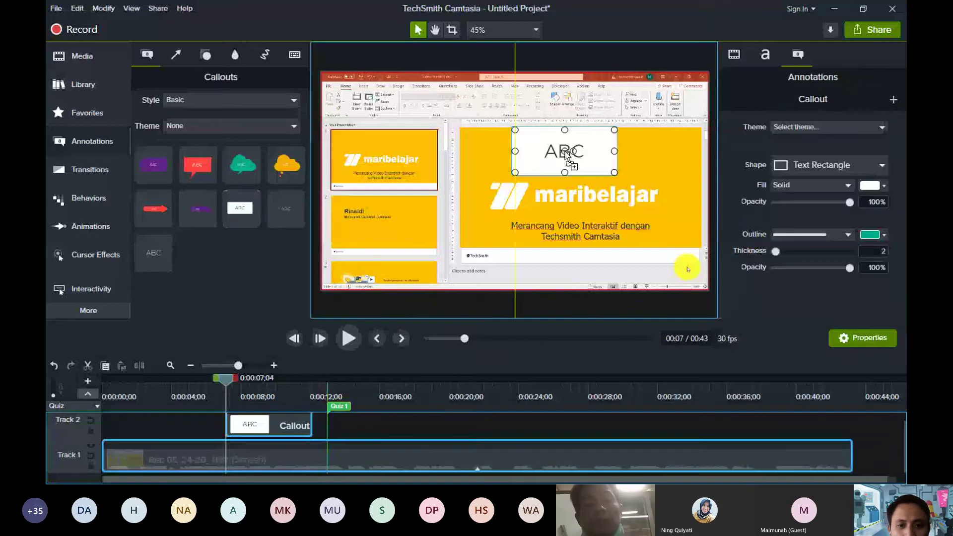
{"action": "left_click_drag", "start_coordinate": [515, 129], "coordinate": [556, 145]}
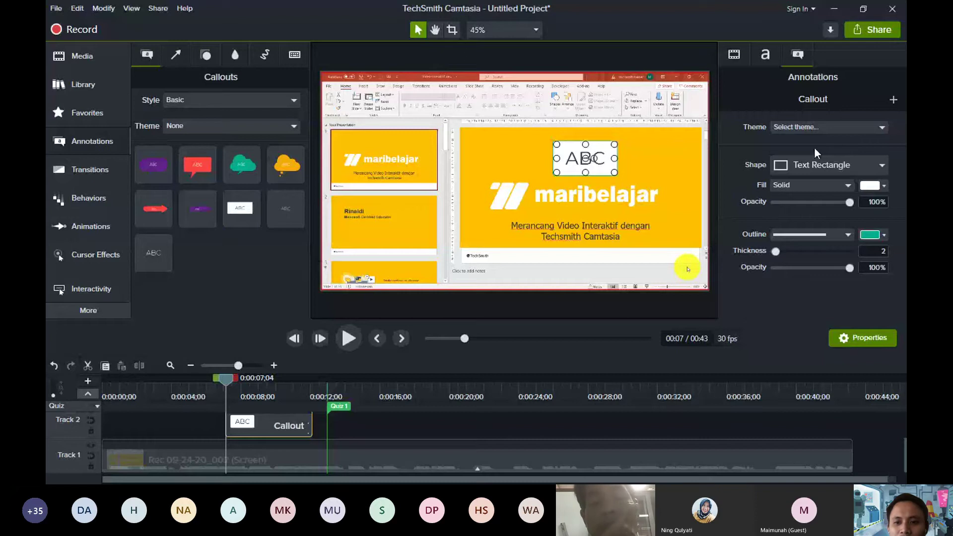
{"action": "double_click", "coordinate": [586, 157]}
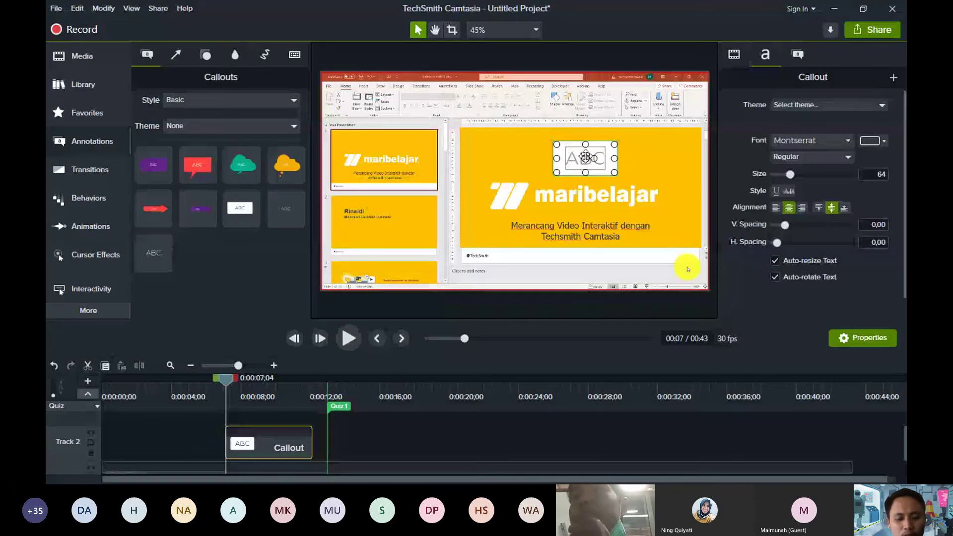
{"action": "type", "text": "Kunjungi Website"}
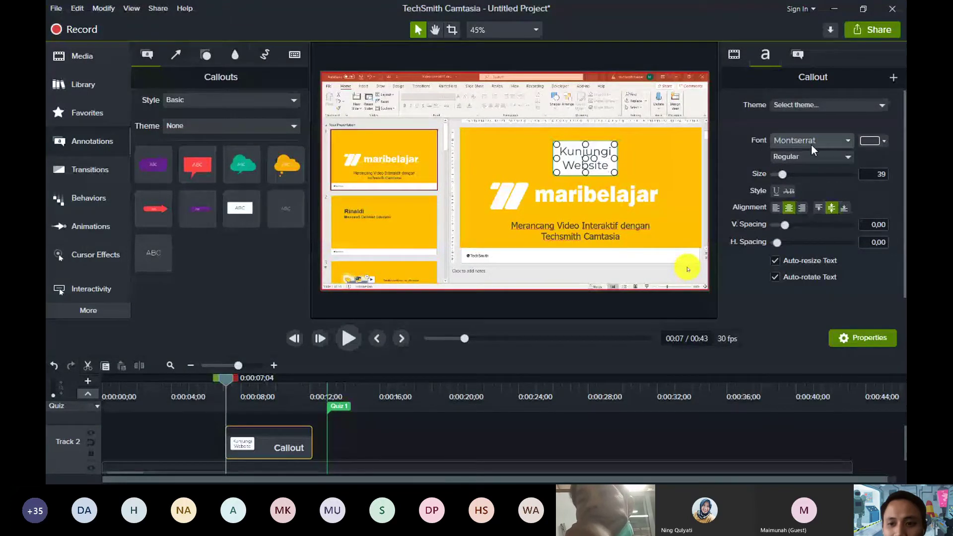
Set the callout text's font to Arial and its size to 34.
{"action": "left_click", "coordinate": [849, 143]}
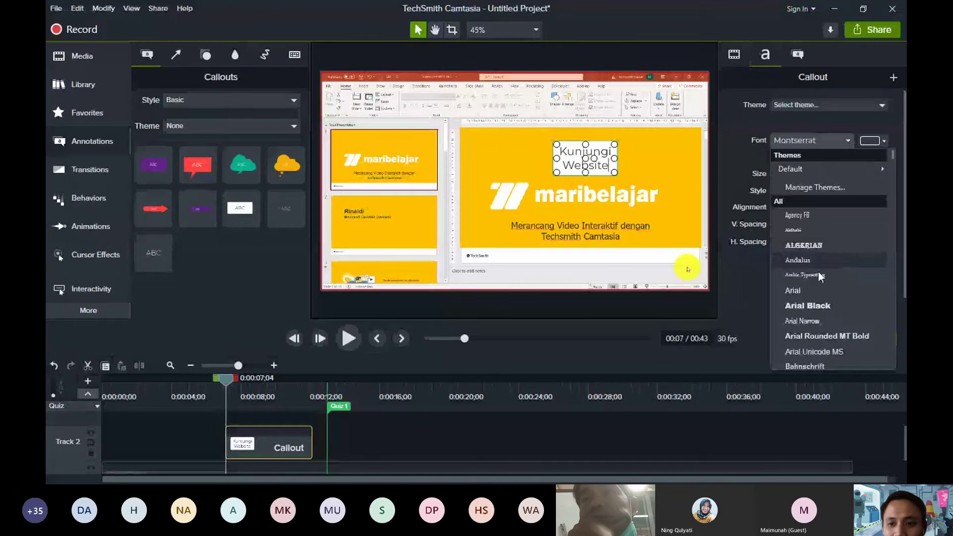
{"action": "key", "text": "Escape"}
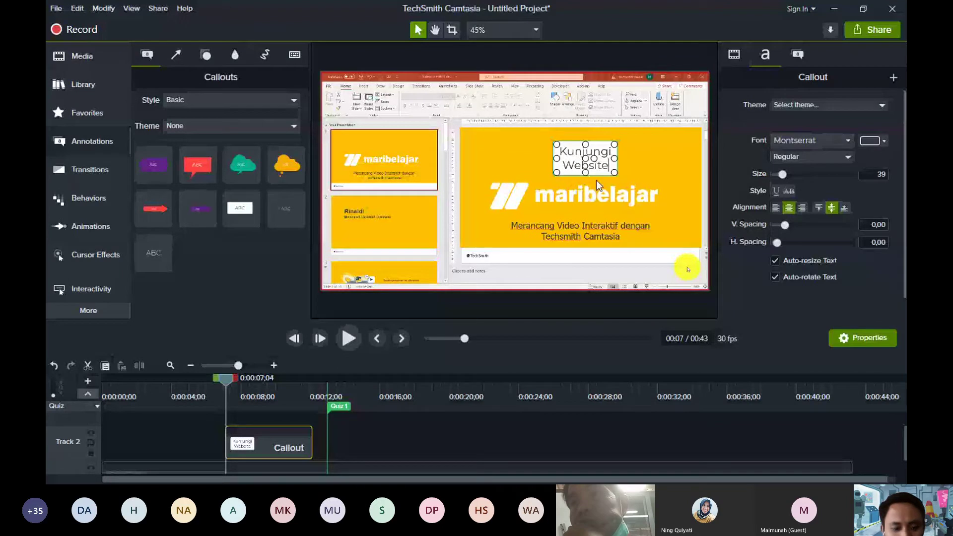
{"action": "left_click", "coordinate": [812, 140]}
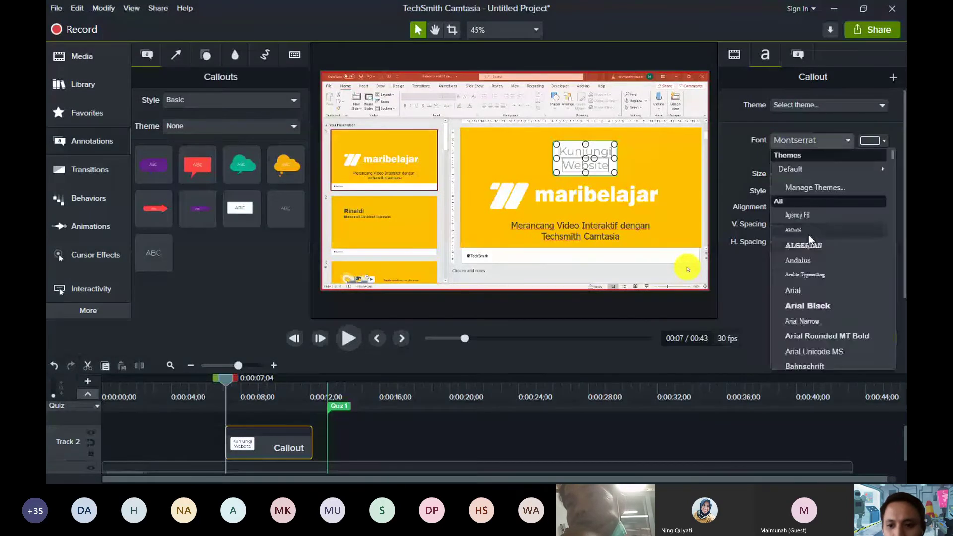
{"action": "key", "text": "Escape"}
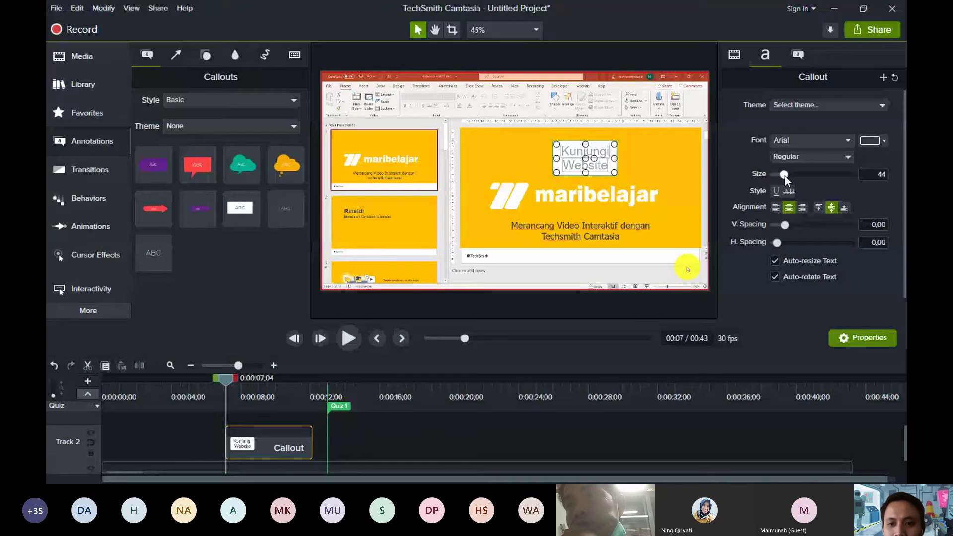
{"action": "left_click_drag", "start_coordinate": [785, 175], "coordinate": [781, 175]}
Reshape the callout so its text fits on one line and shift it slightly left above the logo.
{"action": "left_click_drag", "start_coordinate": [615, 169], "coordinate": [646, 162]}
{"action": "left_click", "coordinate": [694, 193]}
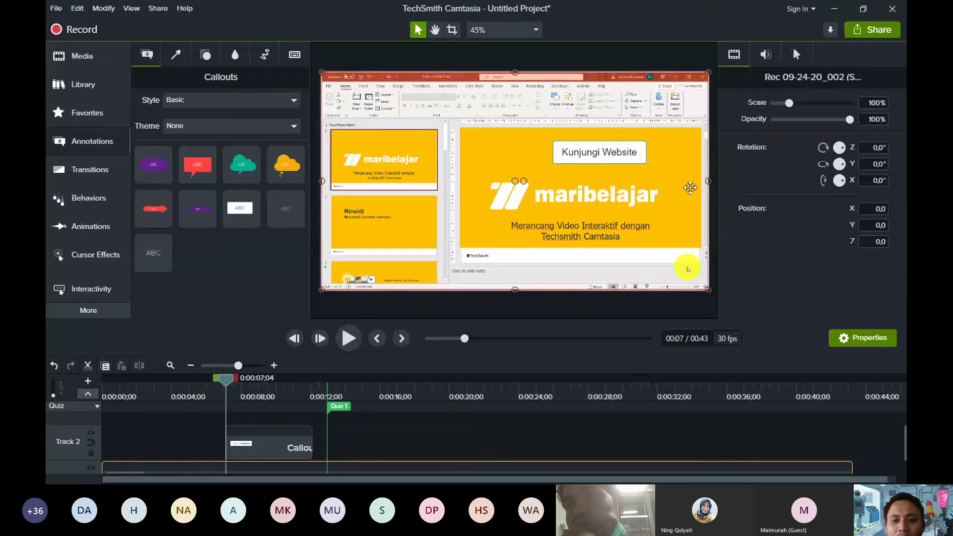
{"action": "left_click", "coordinate": [615, 153]}
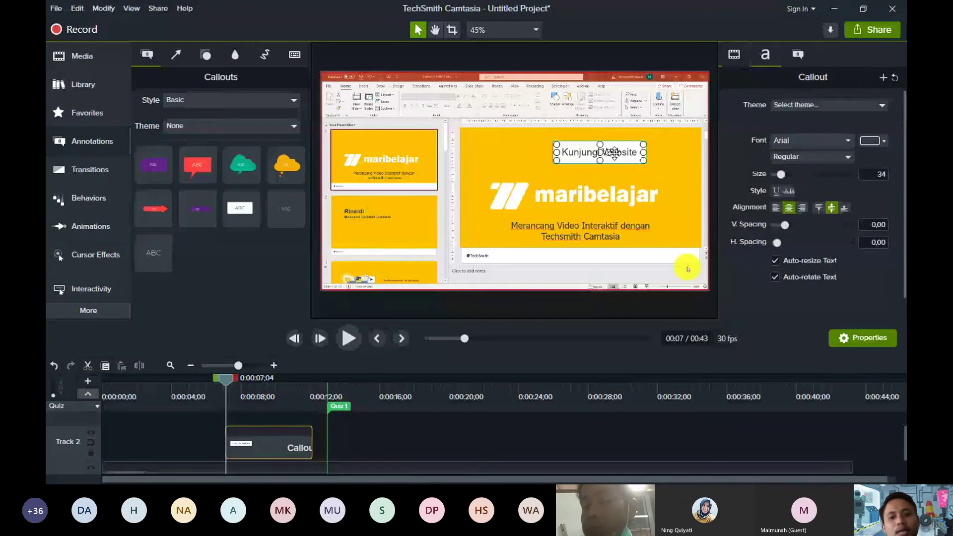
{"action": "left_click_drag", "start_coordinate": [614, 153], "coordinate": [600, 155]}
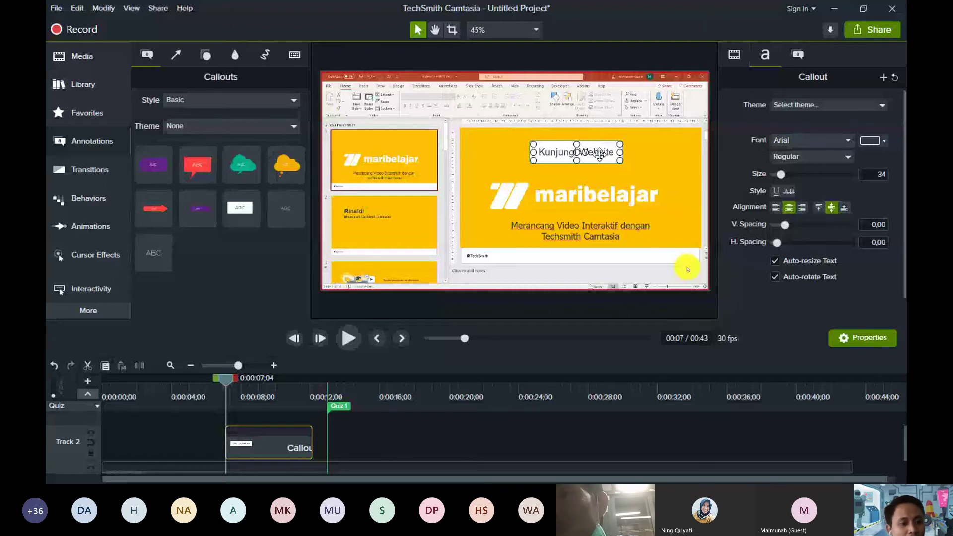
Apply the Interactive Hotspot visual effect to the "Kunjungi Website" callout.
{"action": "left_click", "coordinate": [89, 310]}
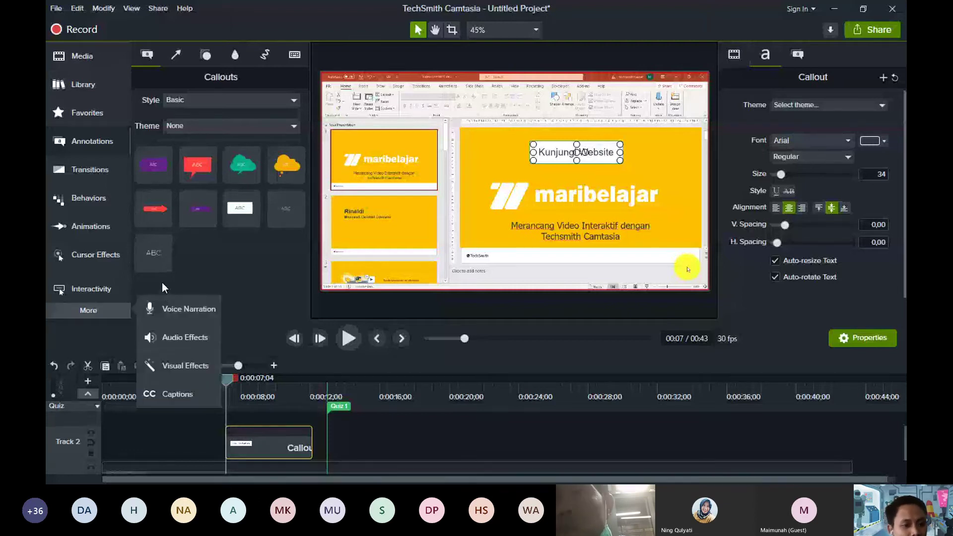
{"action": "left_click", "coordinate": [194, 368]}
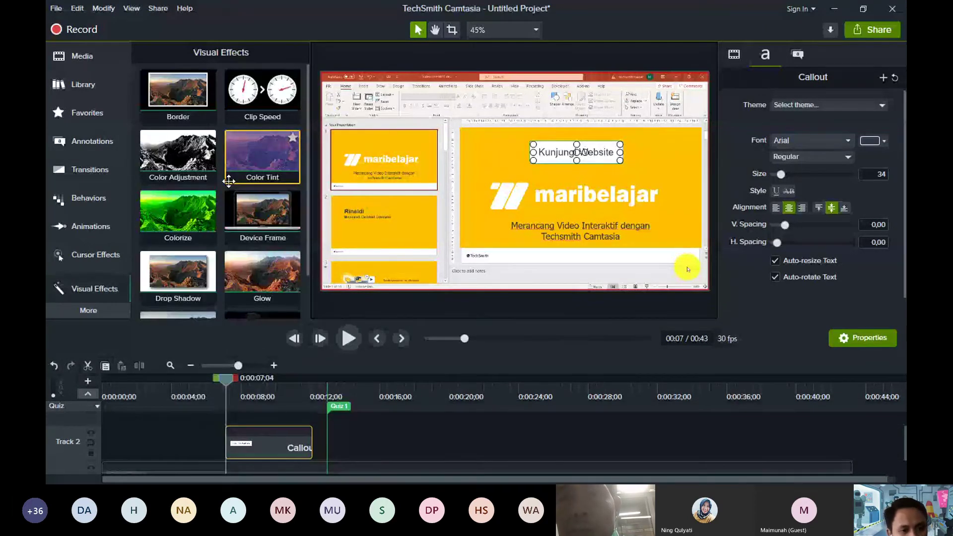
{"action": "scroll", "coordinate": [229, 181], "scroll_direction": "down", "scroll_amount": 1}
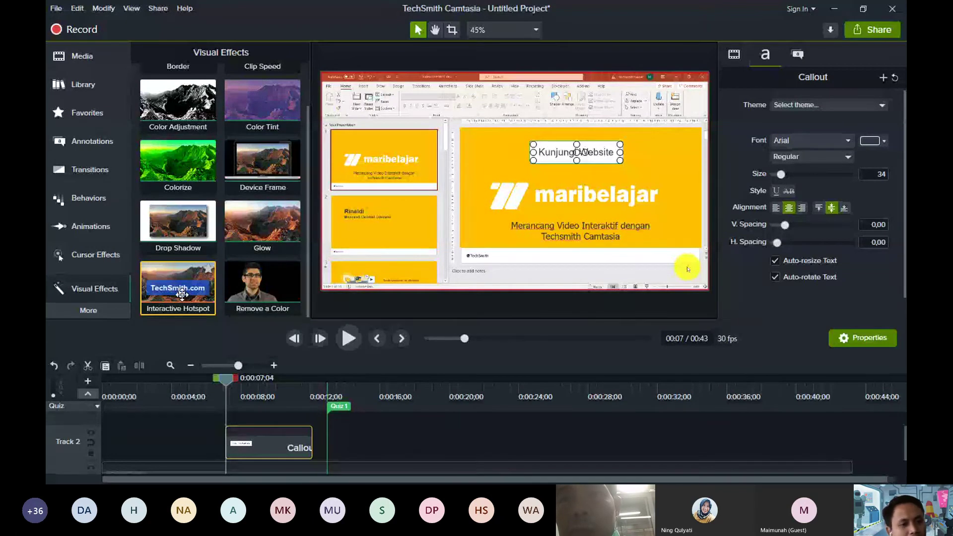
{"action": "left_click_drag", "start_coordinate": [182, 294], "coordinate": [584, 155]}
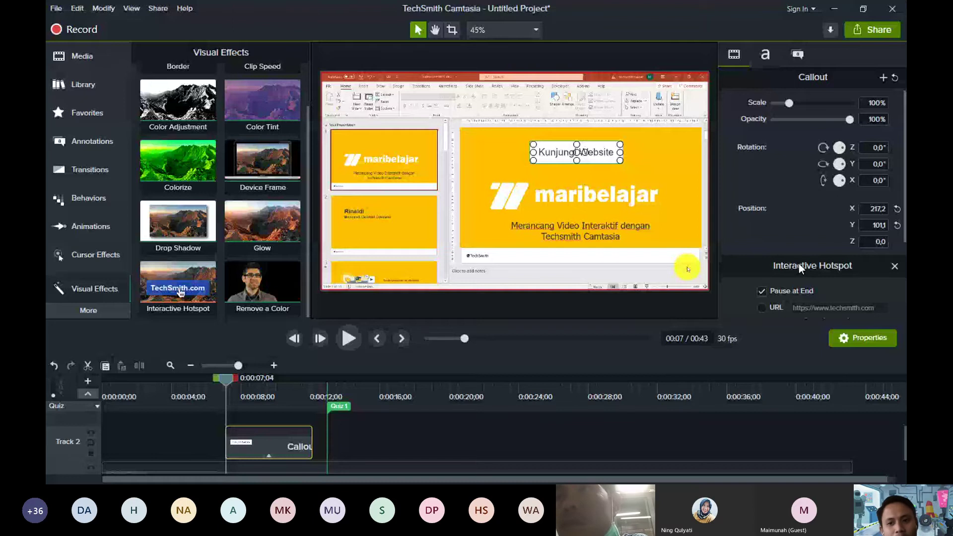
{"action": "scroll", "coordinate": [800, 263], "scroll_direction": "down", "scroll_amount": 3}
{"action": "left_click", "coordinate": [767, 177]}
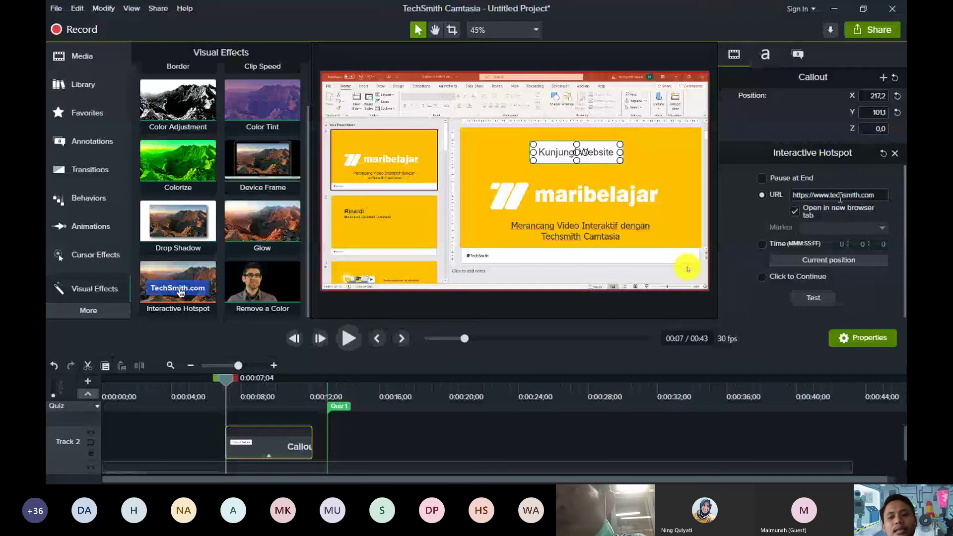
{"action": "left_click", "coordinate": [840, 196]}
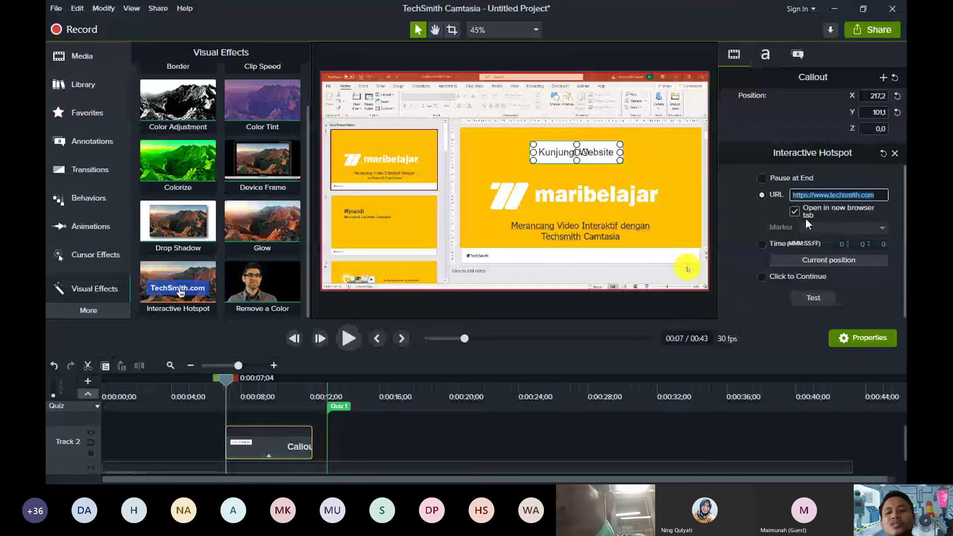
Test the hotspot link in the browser, close the TechSmith YouTube tab and return to Camtasia.
{"action": "left_click", "coordinate": [818, 297]}
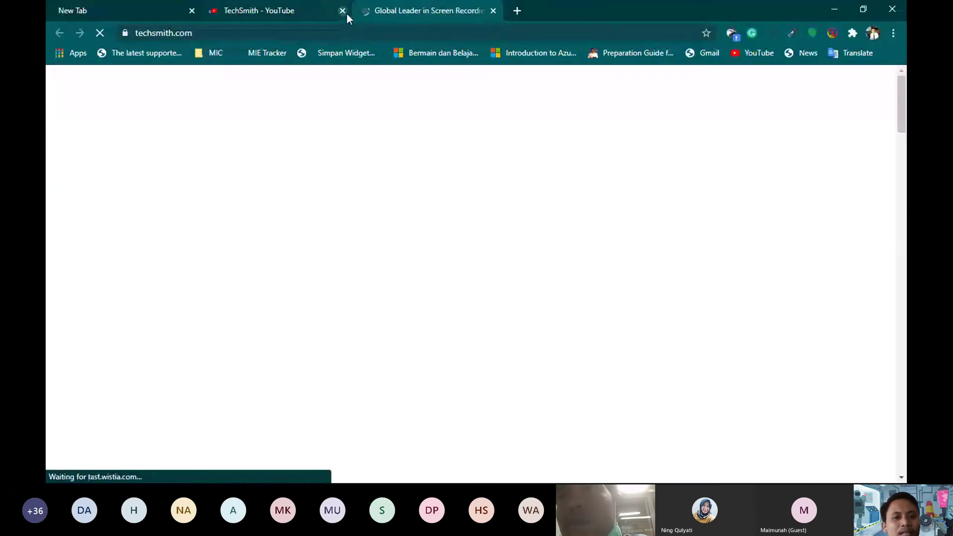
{"action": "left_click", "coordinate": [346, 13]}
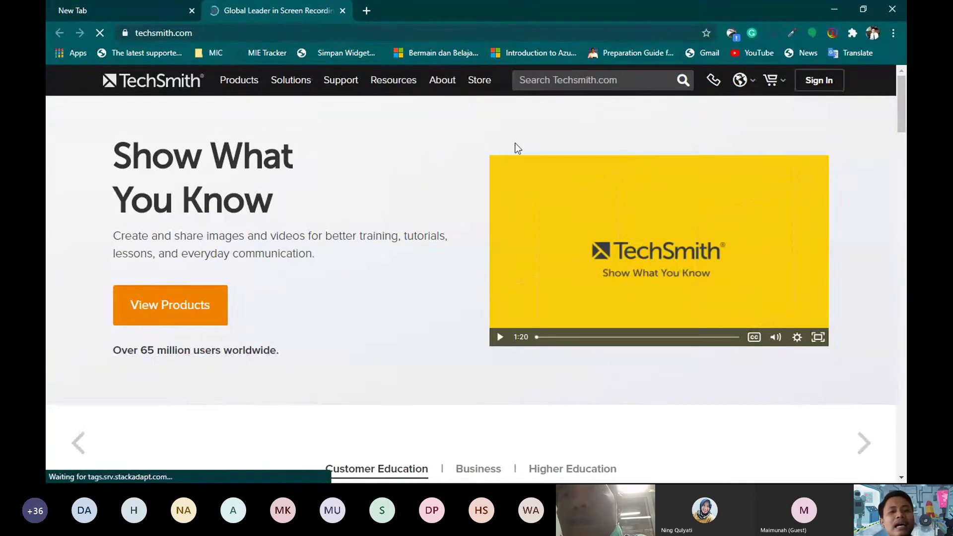
{"action": "left_click", "coordinate": [833, 16]}
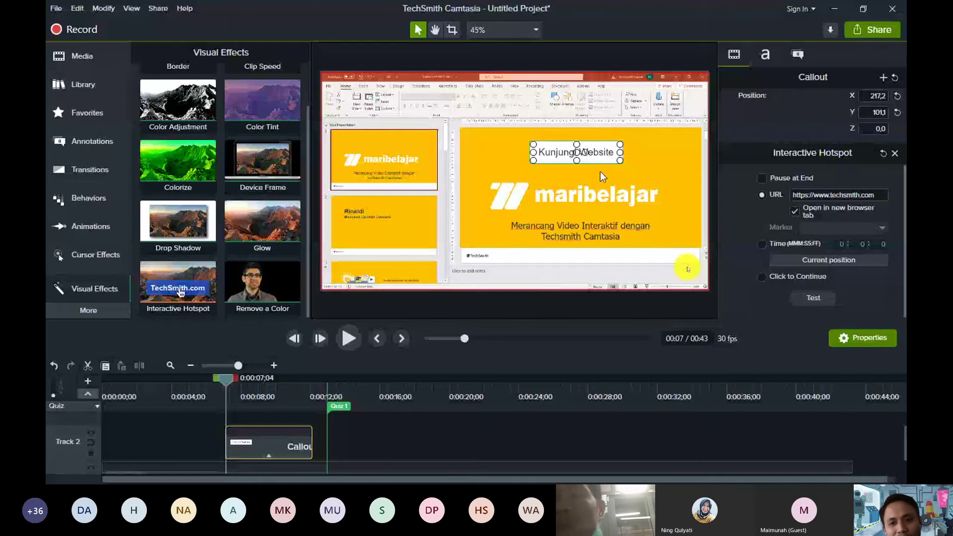
Start producing the project as a local file with the MP4 with Smart Player (up to 1080p) preset.
{"action": "left_click", "coordinate": [864, 34]}
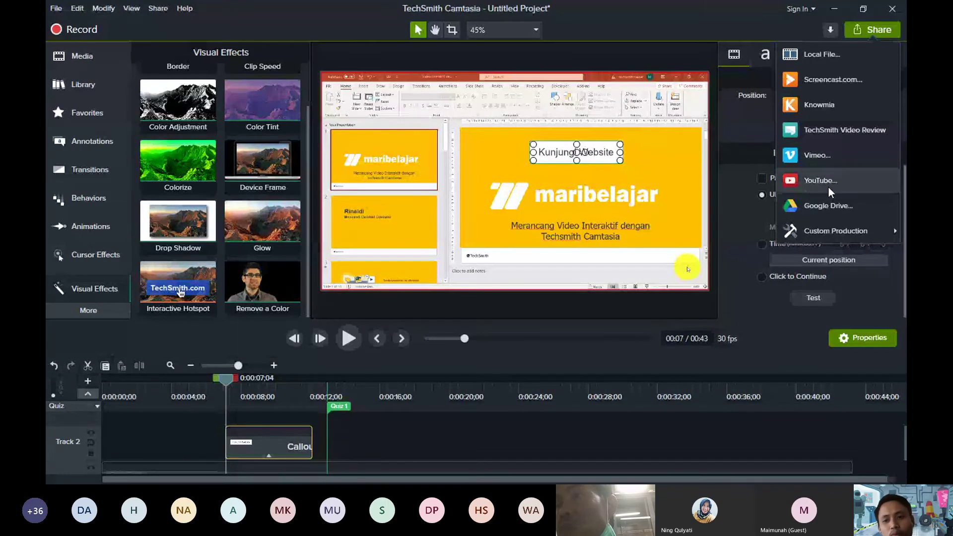
{"action": "mouse_move", "coordinate": [836, 232]}
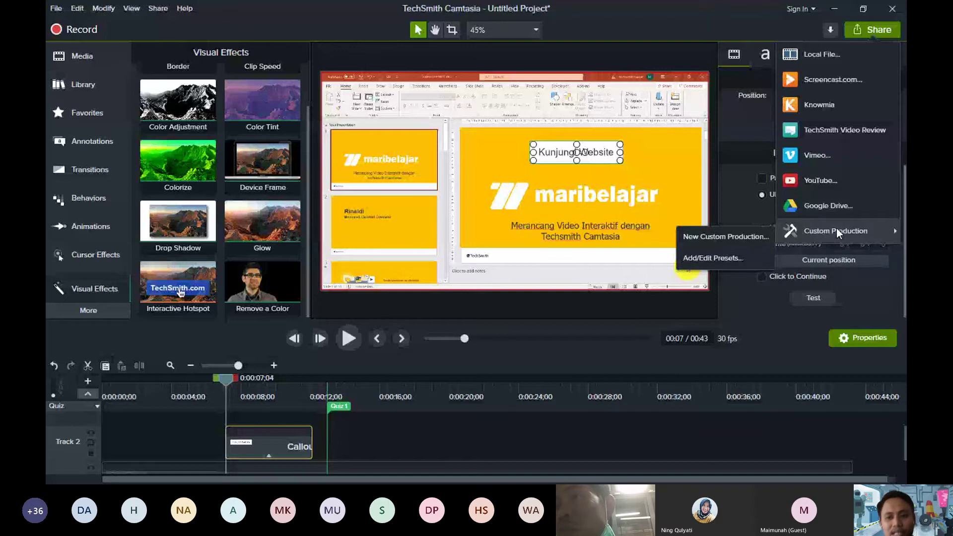
{"action": "left_click", "coordinate": [818, 60]}
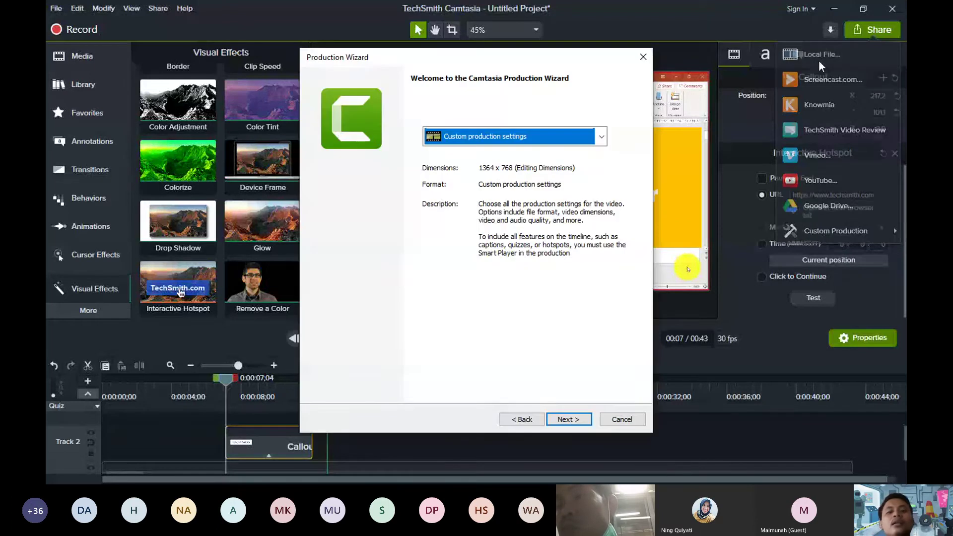
{"action": "left_click", "coordinate": [551, 135]}
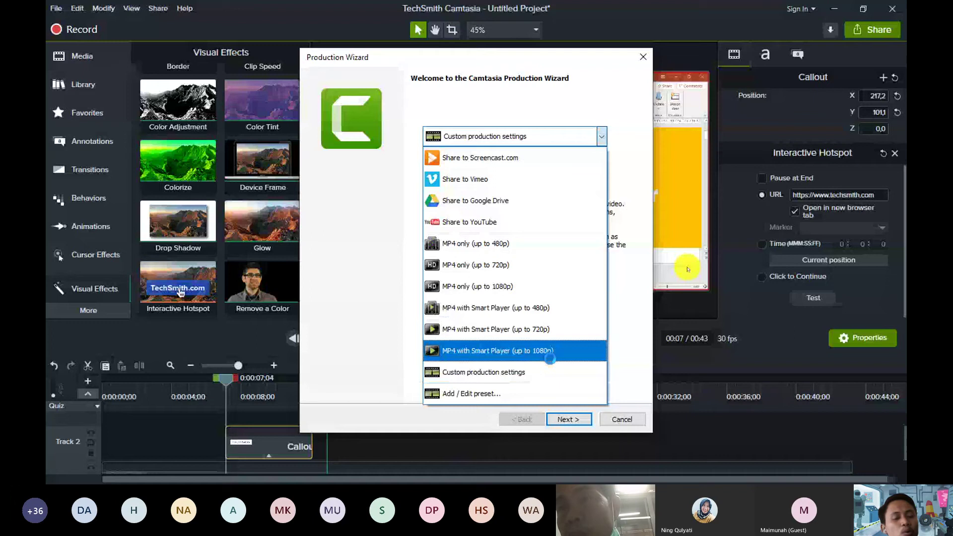
{"action": "key", "text": "Escape"}
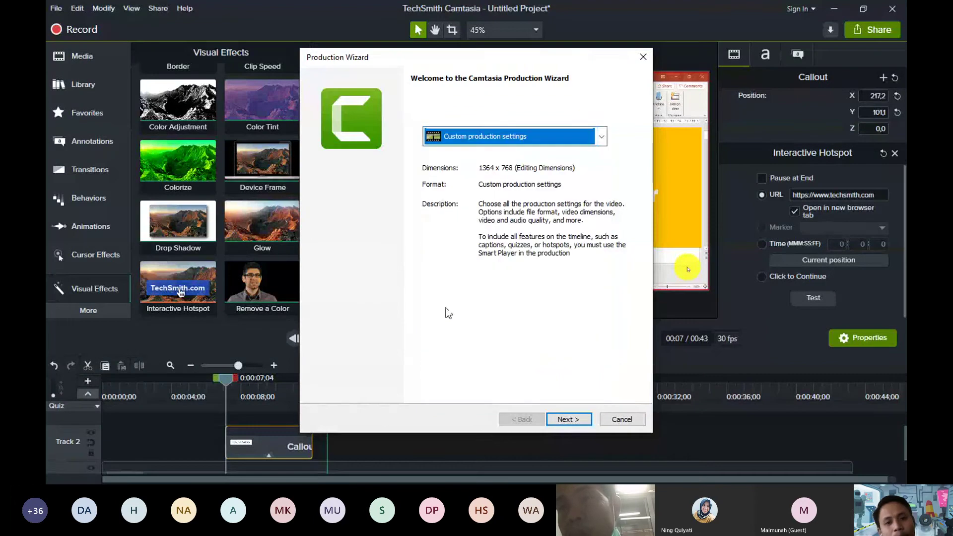
{"action": "left_click", "coordinate": [515, 136]}
{"action": "left_click", "coordinate": [543, 352]}
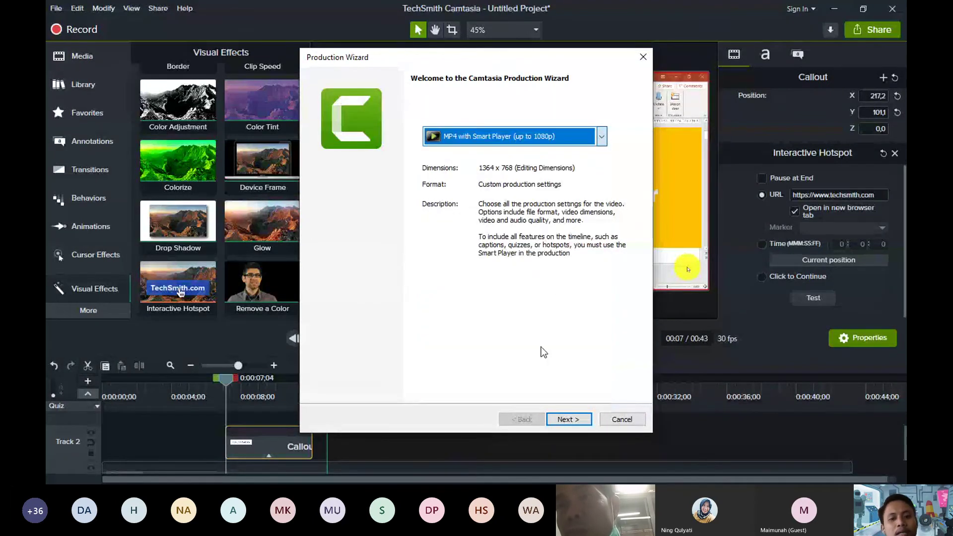
{"action": "left_click", "coordinate": [580, 420]}
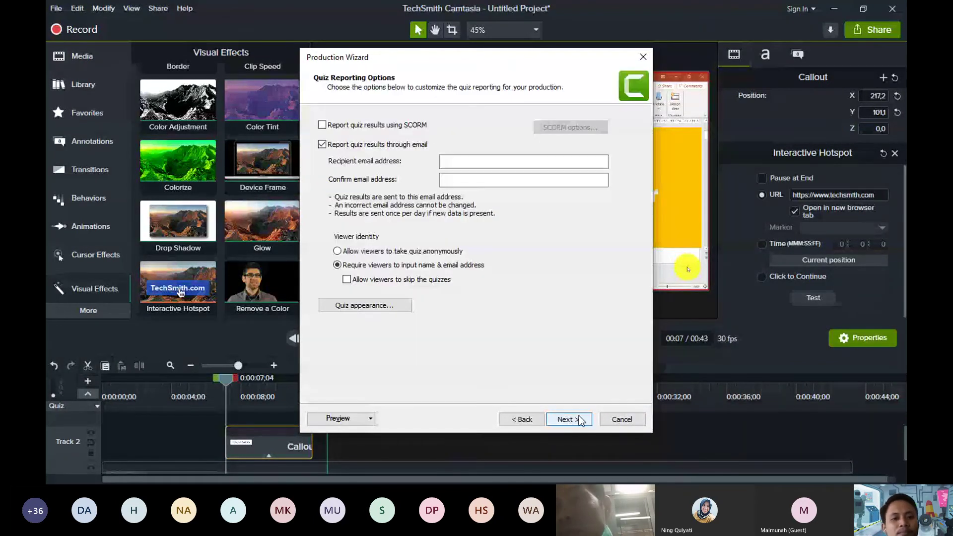
Enable reporting quiz results using SCORM, check the SCORM options and disable reporting through email.
{"action": "left_click", "coordinate": [347, 127]}
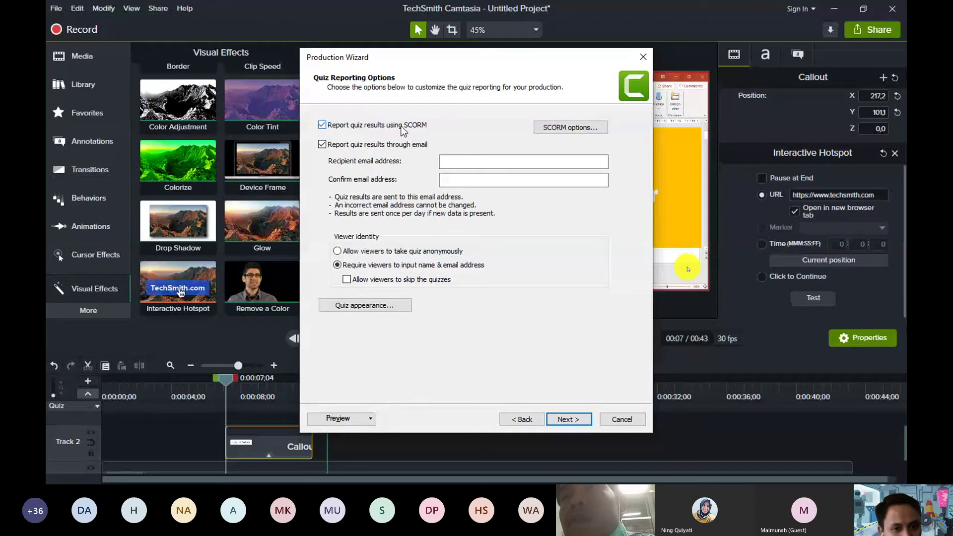
{"action": "left_click", "coordinate": [584, 129]}
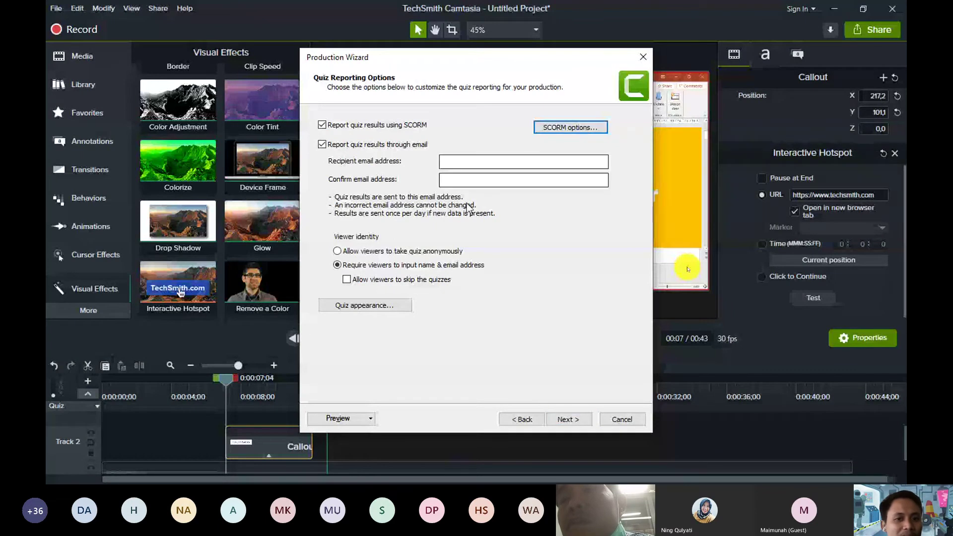
{"action": "left_click", "coordinate": [558, 425]}
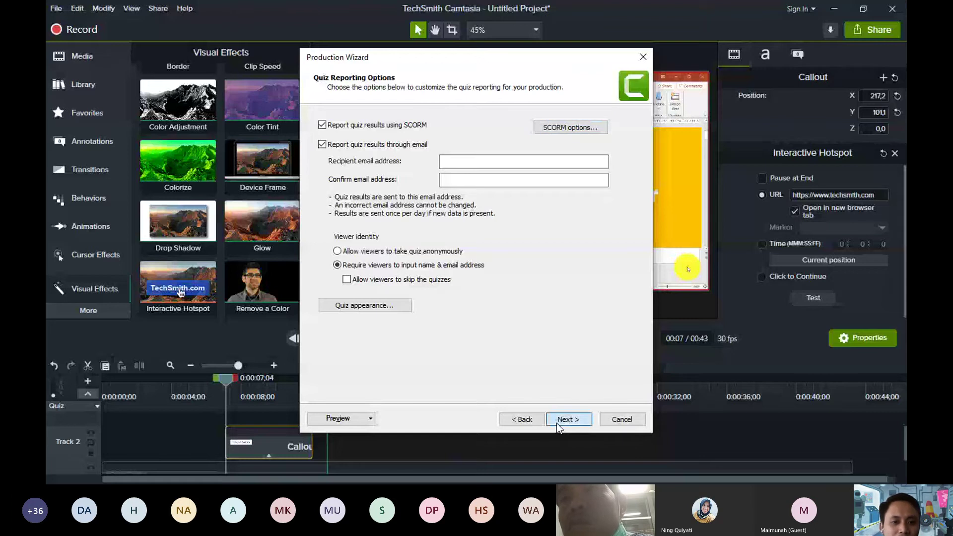
{"action": "left_click", "coordinate": [382, 145]}
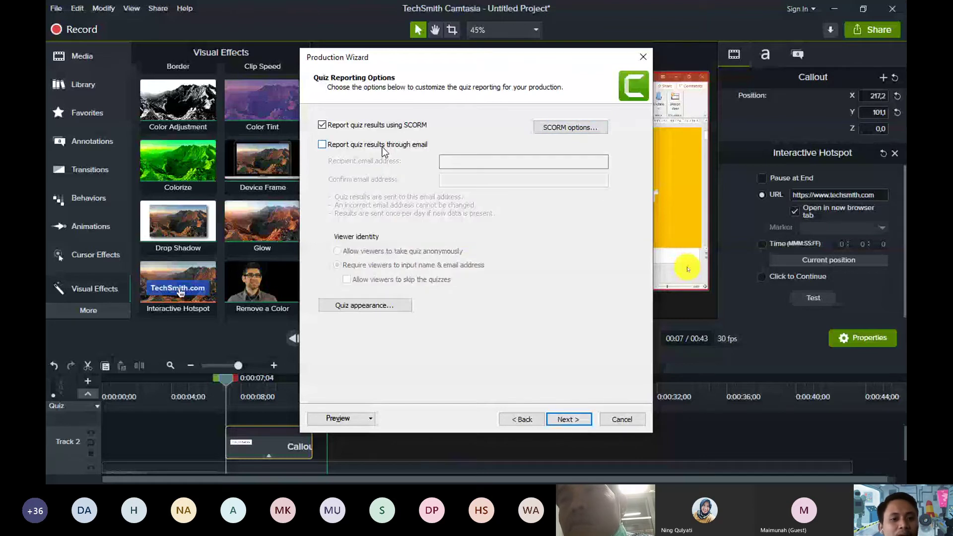
{"action": "left_click", "coordinate": [382, 145]}
{"action": "left_click", "coordinate": [463, 162]}
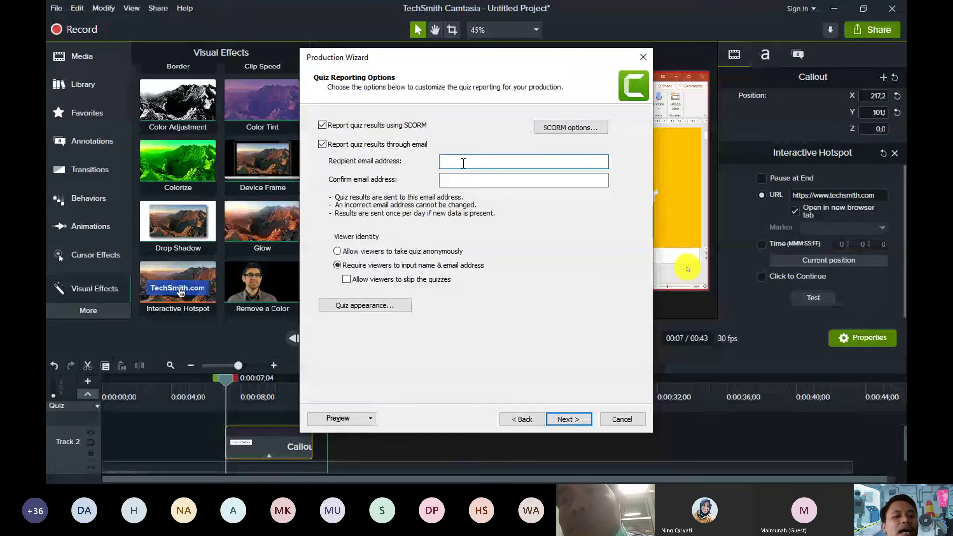
{"action": "left_click", "coordinate": [340, 144]}
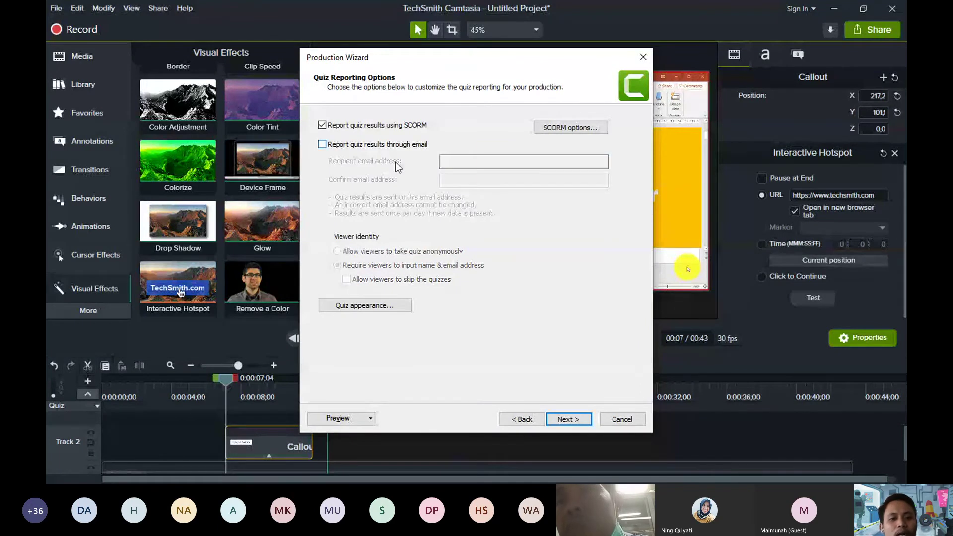
Proceed to the output settings and name the production "Video belajar pertama".
{"action": "key", "text": "Return"}
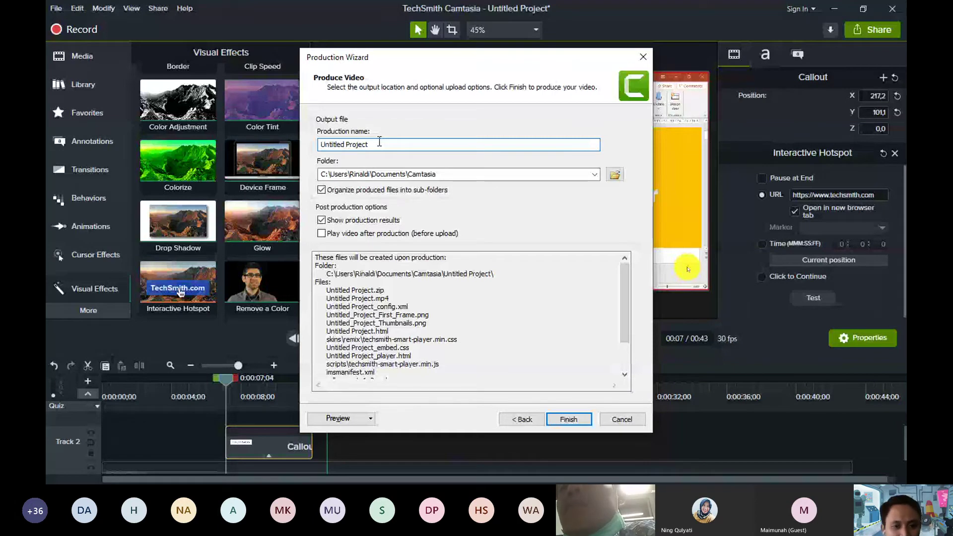
{"action": "key", "text": "ctrl+a"}
{"action": "type", "text": "Video belajar pertama"}
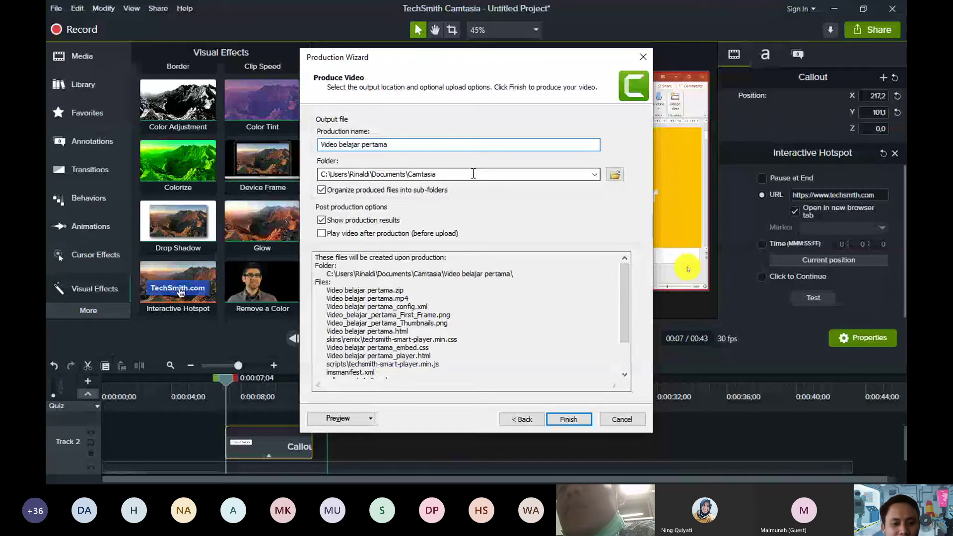
Finish the production wizard to render the video and switch to the PowerPoint presentation.
{"action": "left_click", "coordinate": [571, 420]}
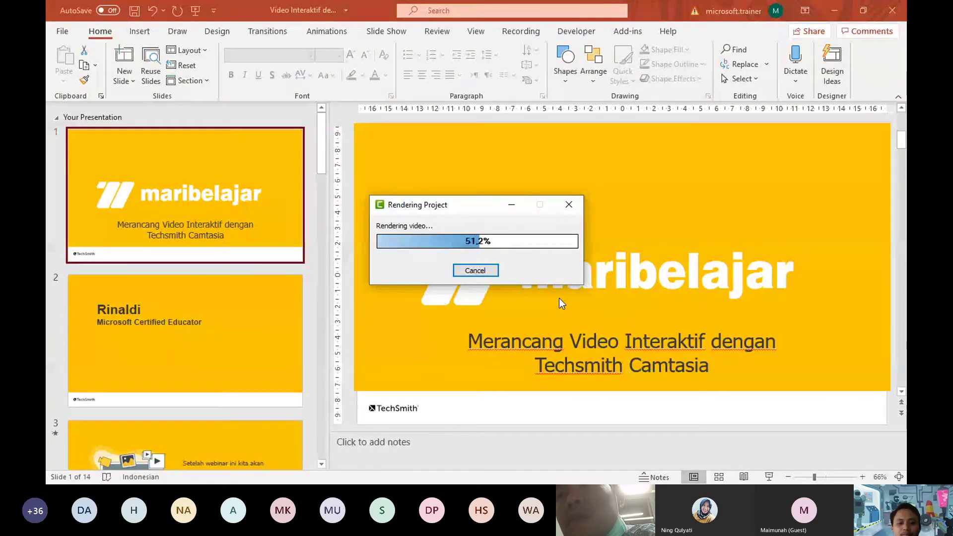
{"action": "key", "text": "alt+Tab"}
{"action": "left_click", "coordinate": [222, 310]}
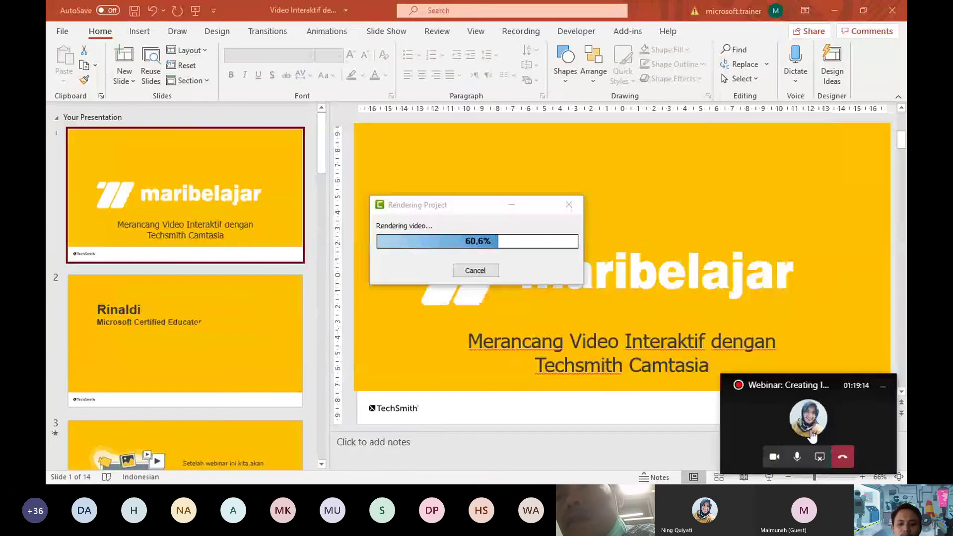
Turn off the camera and mute the microphone in the floating meeting window, and minimise that window.
{"action": "left_click", "coordinate": [775, 459]}
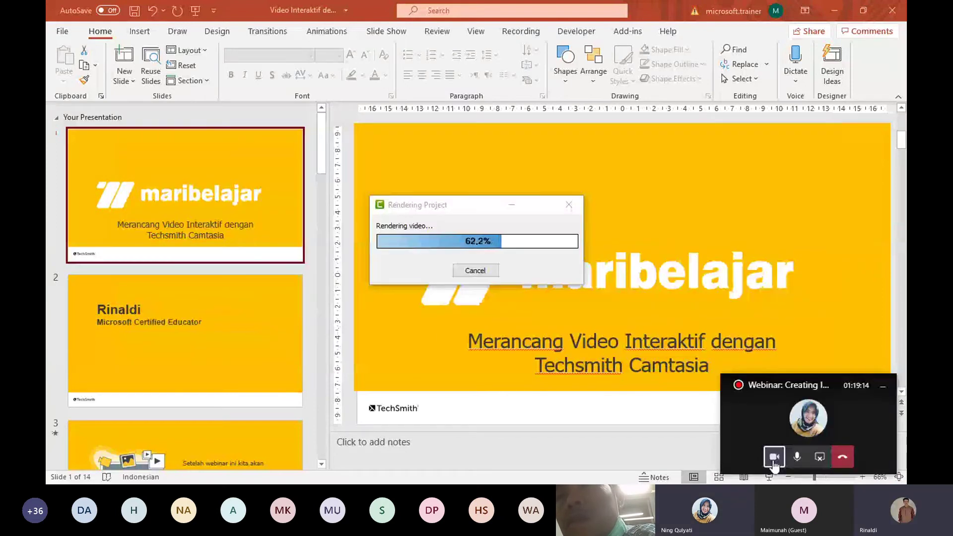
{"action": "left_click", "coordinate": [798, 459]}
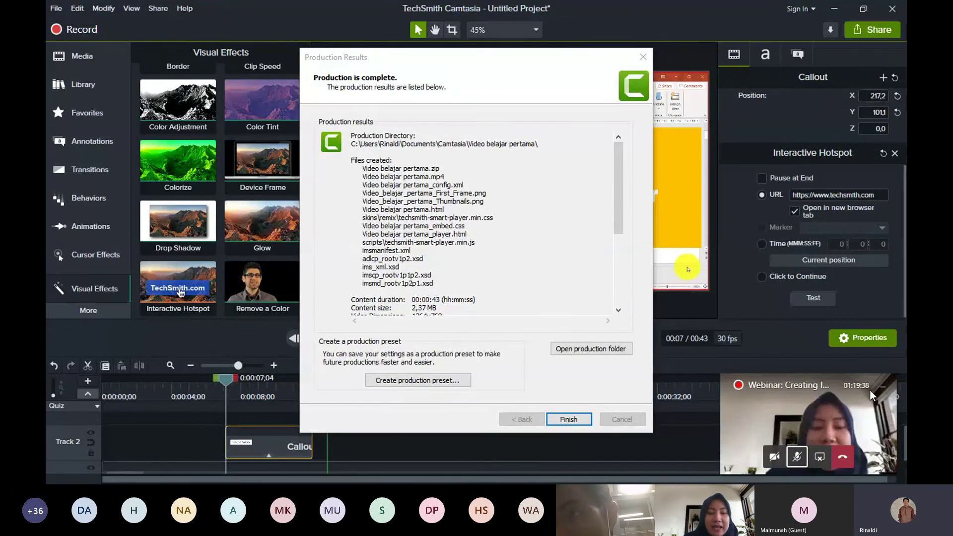
{"action": "left_click", "coordinate": [882, 387]}
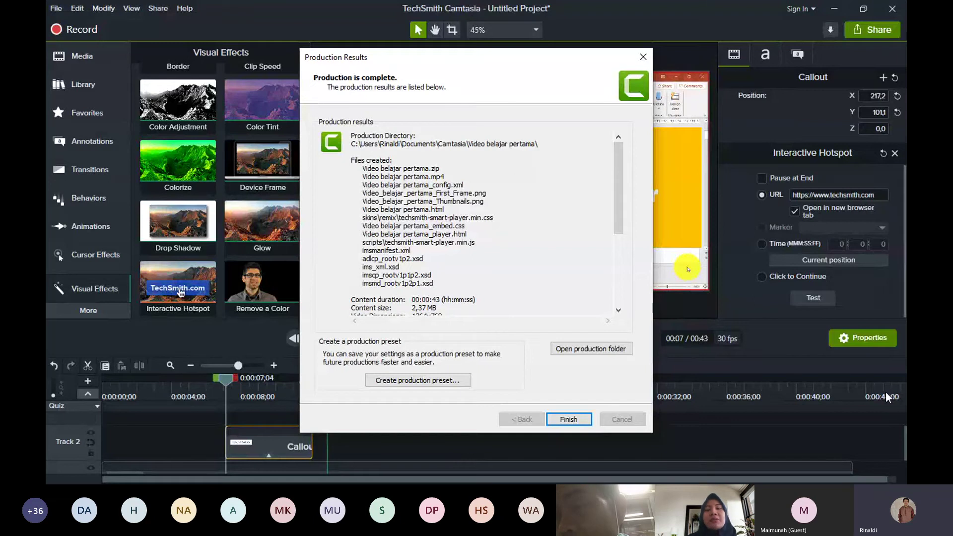
Review the production results, and switch to PowerPoint to present slide 14, "Sumber Daya Belajar", as a slide show.
{"action": "scroll", "coordinate": [517, 269], "scroll_direction": "down", "scroll_amount": 5}
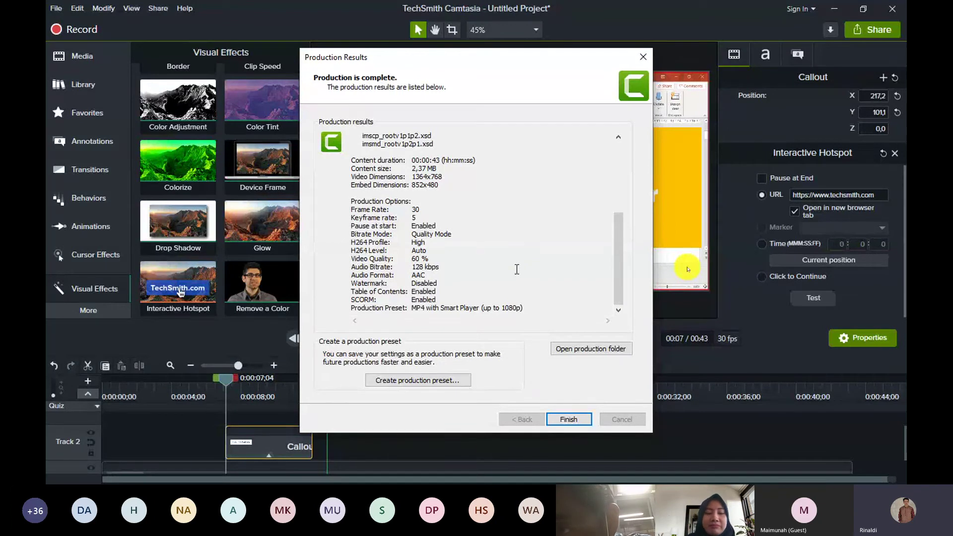
{"action": "key", "text": "alt"}
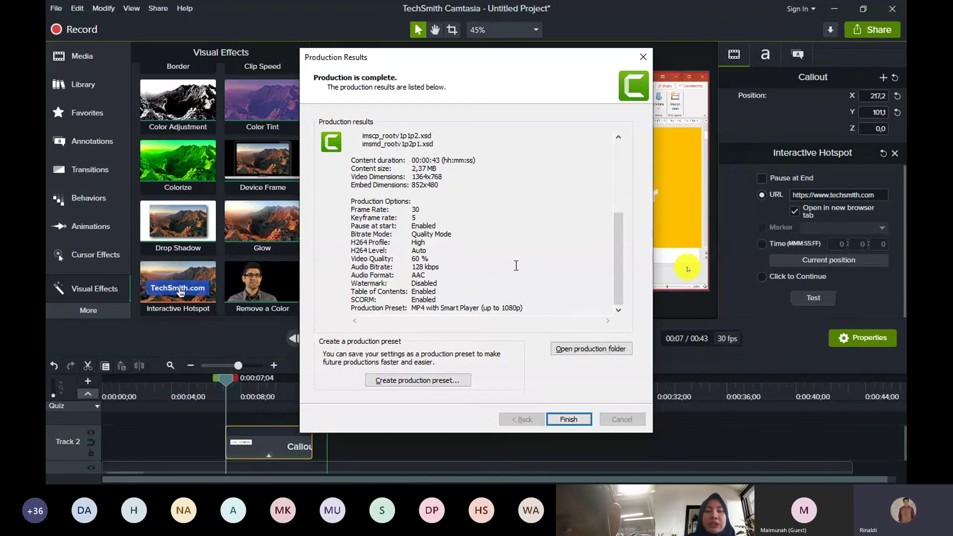
{"action": "key", "text": "alt+Tab"}
{"action": "key", "text": "Tab"}
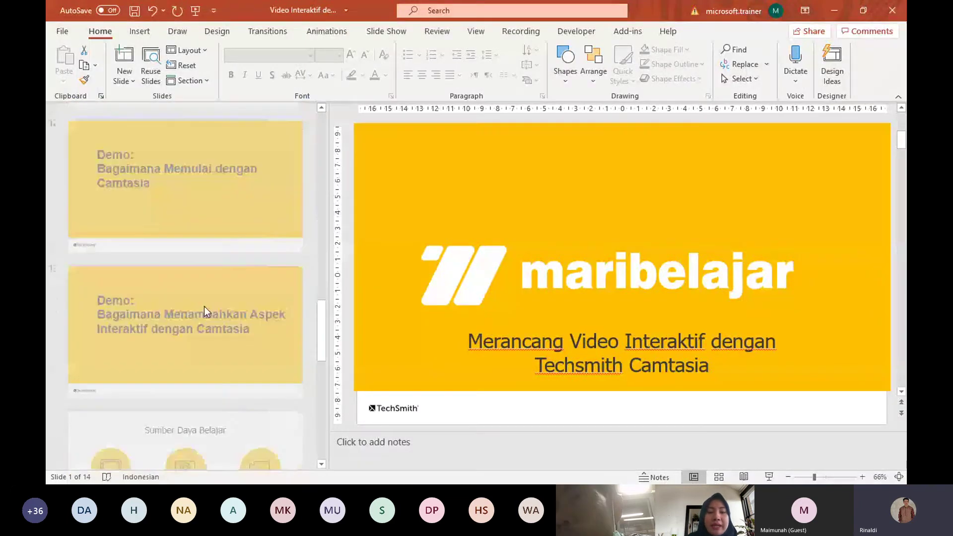
{"action": "scroll", "coordinate": [203, 313], "scroll_direction": "down", "scroll_amount": 3}
{"action": "left_click", "coordinate": [206, 351]}
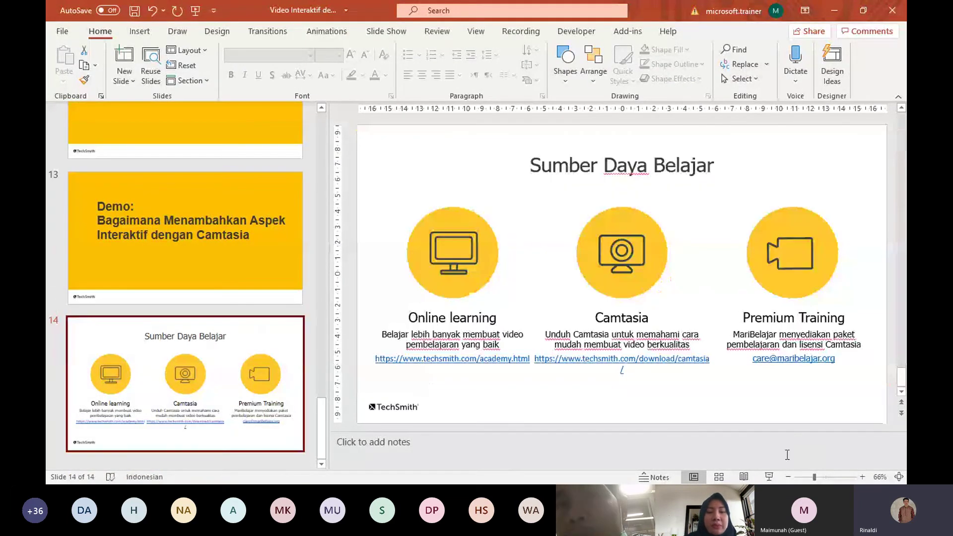
{"action": "left_click", "coordinate": [769, 476]}
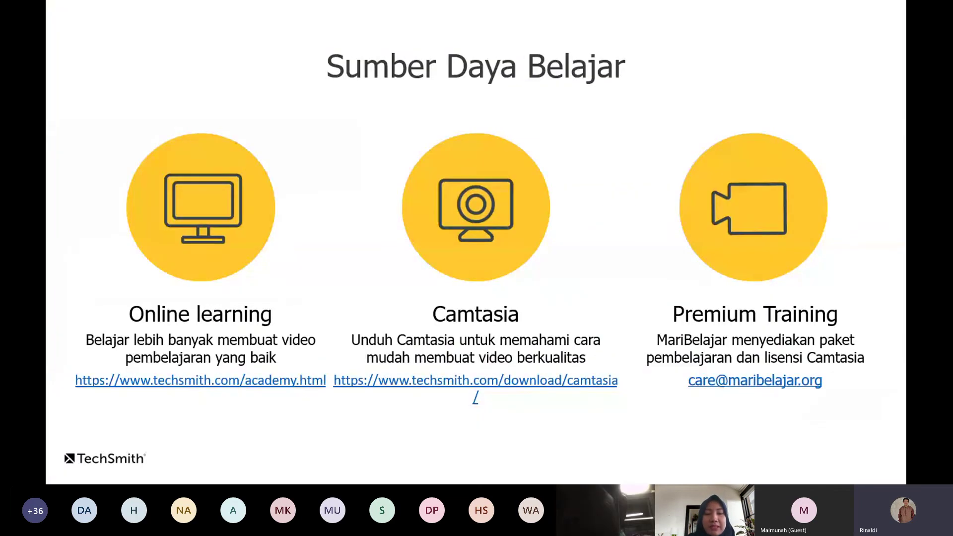
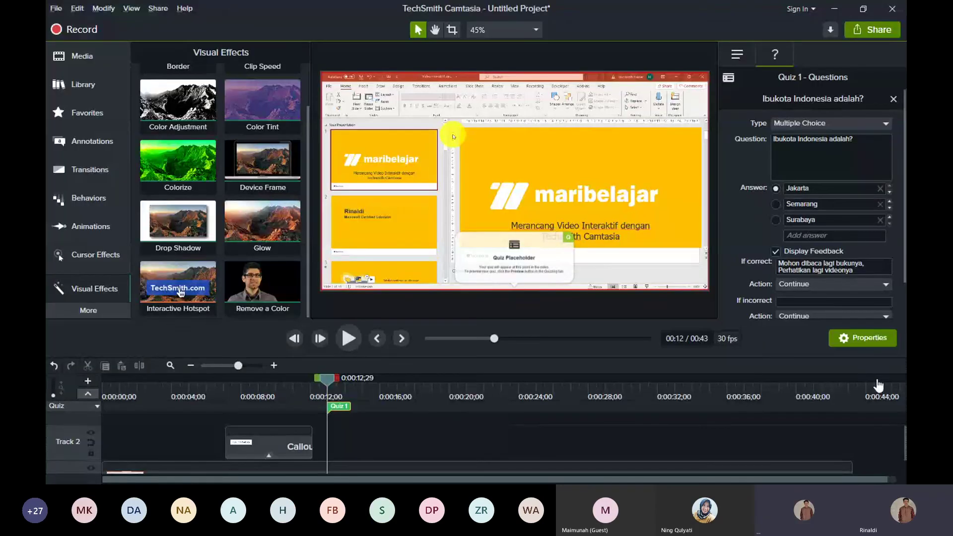
Examine the available question types and the answer, feedback and action settings of the quiz question "Ibukota Indonesia adalah?".
{"action": "left_click", "coordinate": [801, 128]}
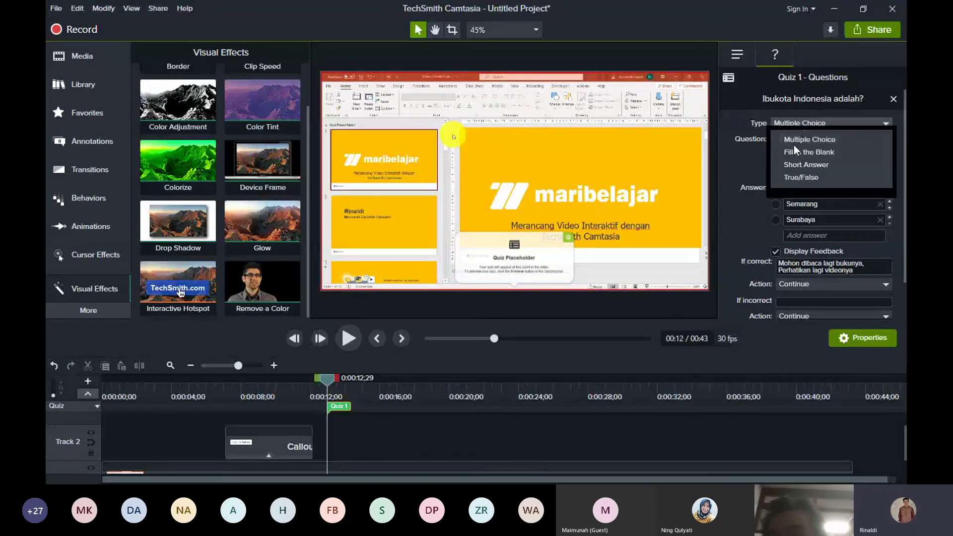
{"action": "left_click", "coordinate": [794, 144]}
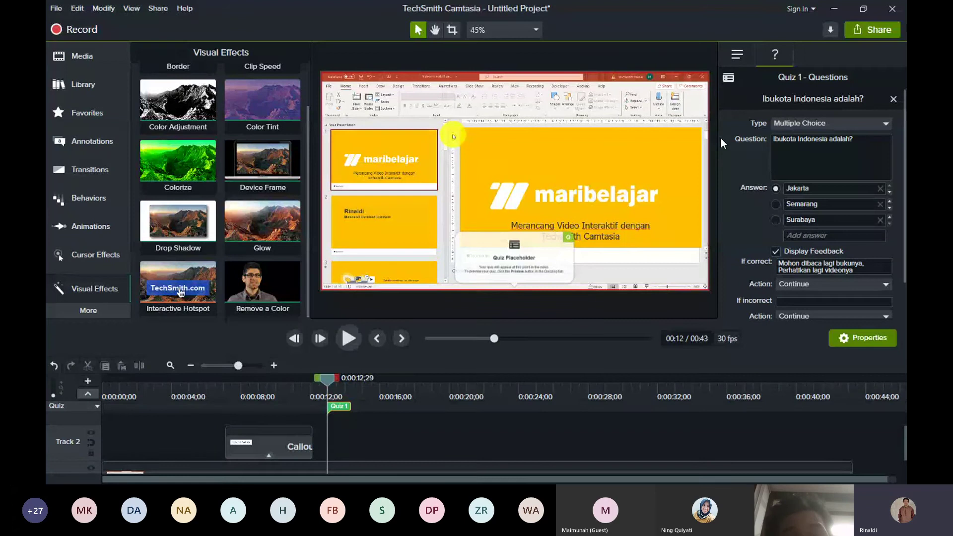
{"action": "left_click", "coordinate": [515, 34]}
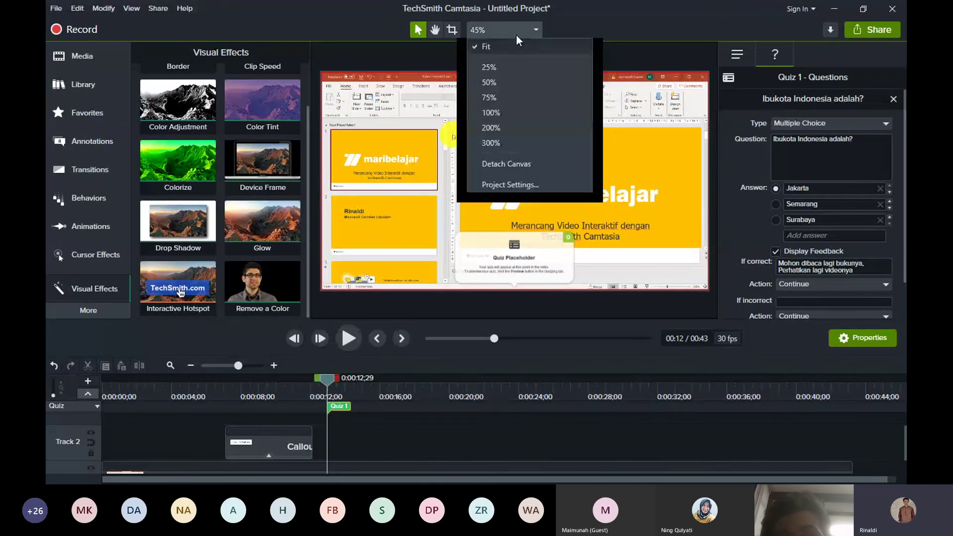
{"action": "left_click", "coordinate": [516, 35]}
{"action": "scroll", "coordinate": [866, 227], "scroll_direction": "down", "scroll_amount": 1}
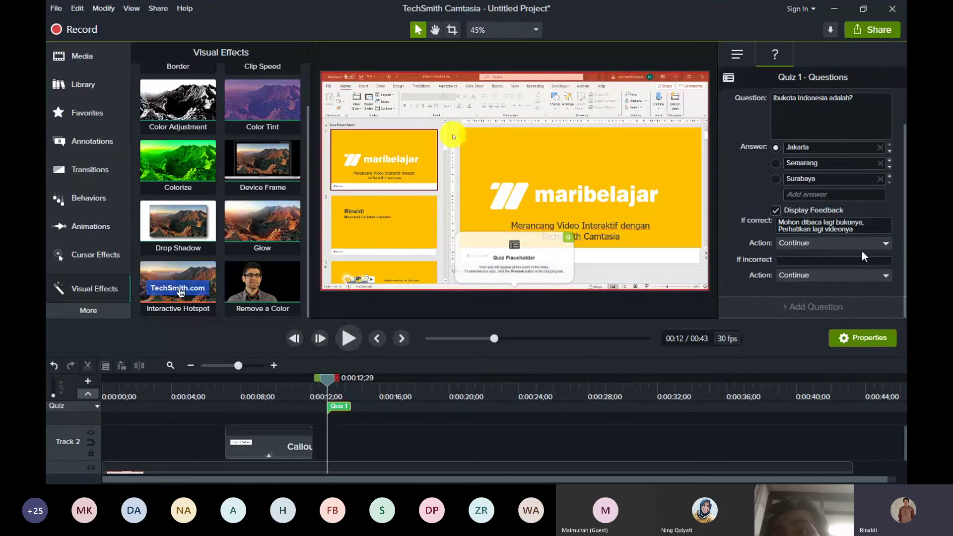
{"action": "scroll", "coordinate": [855, 244], "scroll_direction": "up", "scroll_amount": 1}
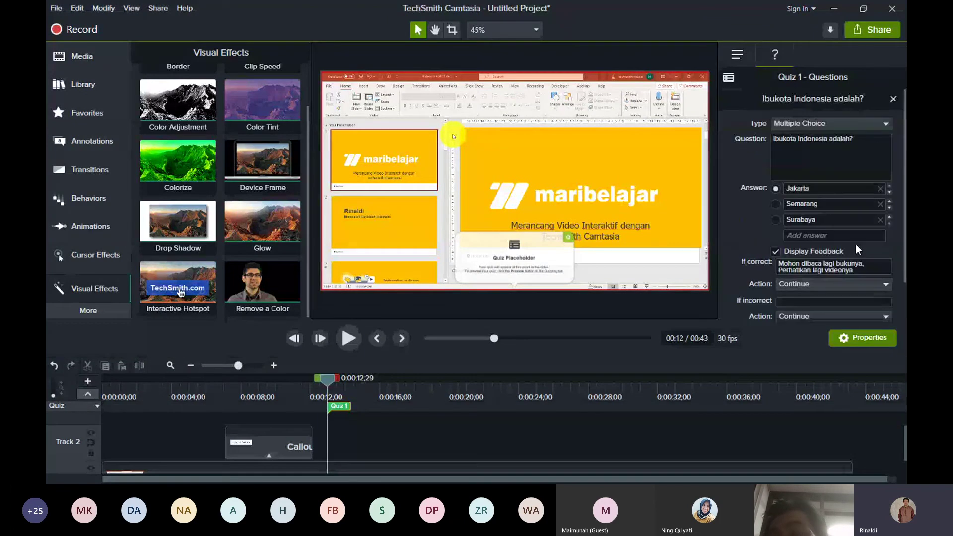
{"action": "scroll", "coordinate": [851, 227], "scroll_direction": "down", "scroll_amount": 1}
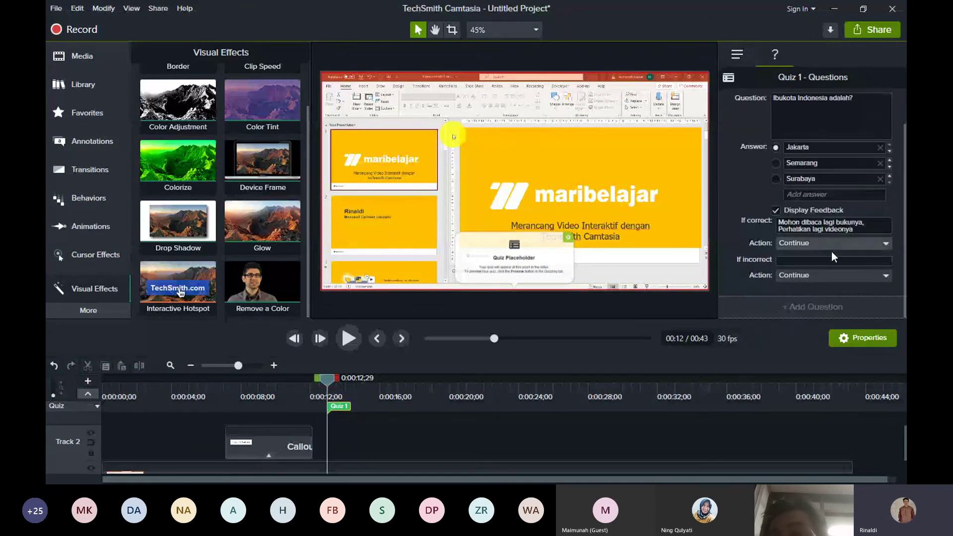
{"action": "scroll", "coordinate": [828, 278], "scroll_direction": "up", "scroll_amount": 1}
{"action": "scroll", "coordinate": [827, 303], "scroll_direction": "down", "scroll_amount": 1}
Add a second question to Quiz 1 and set its type to Short Answer.
{"action": "left_click", "coordinate": [827, 311]}
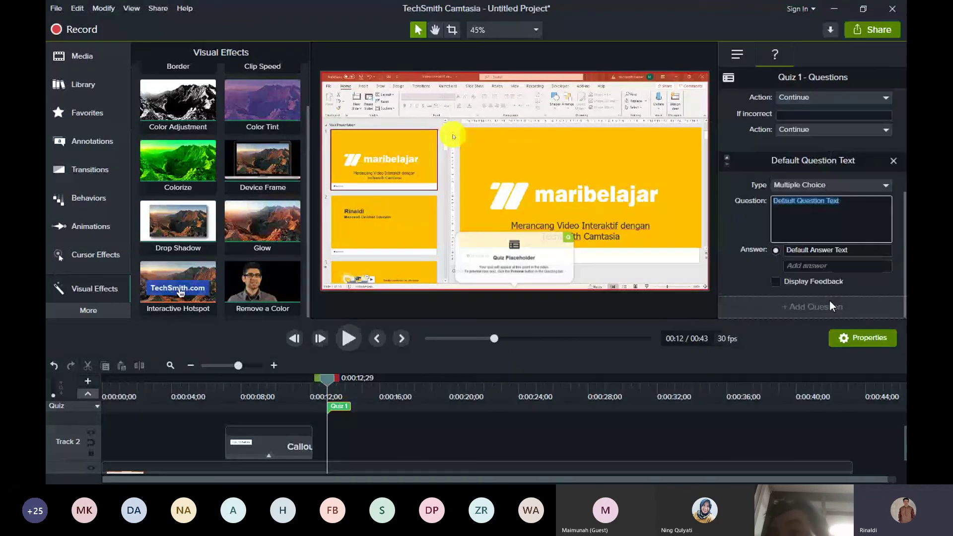
{"action": "left_click", "coordinate": [837, 185]}
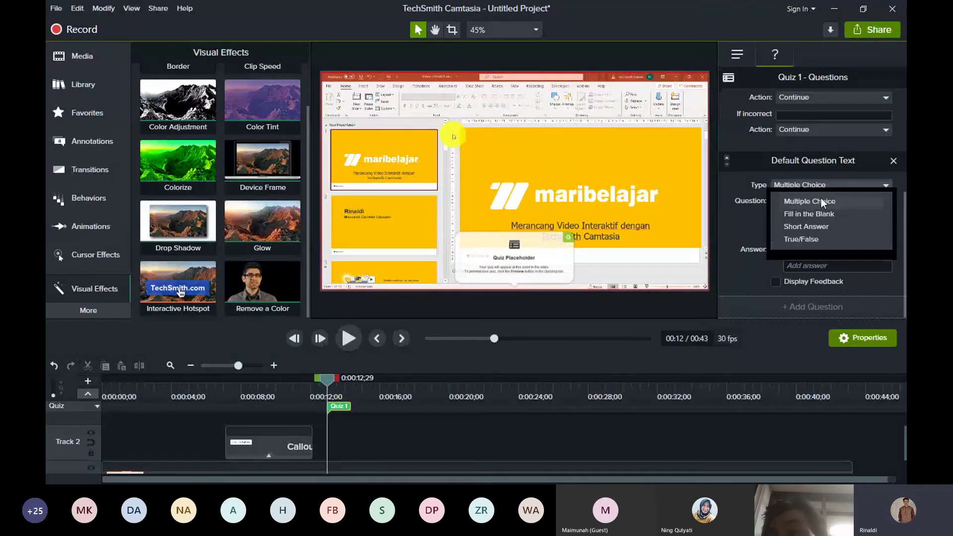
{"action": "left_click", "coordinate": [806, 226]}
{"action": "left_click", "coordinate": [808, 265]}
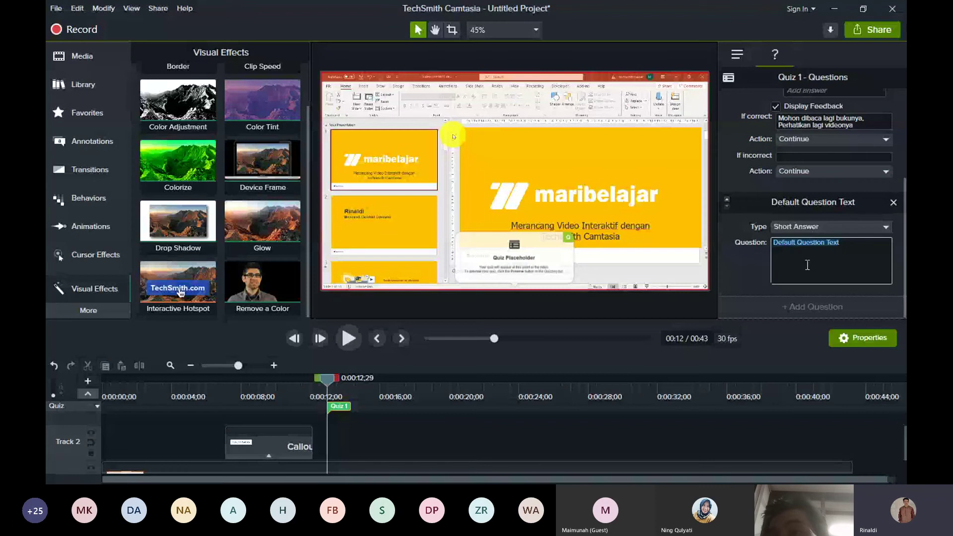
Preview Quiz 1 as viewers see it and close the preview.
{"action": "left_click", "coordinate": [726, 79]}
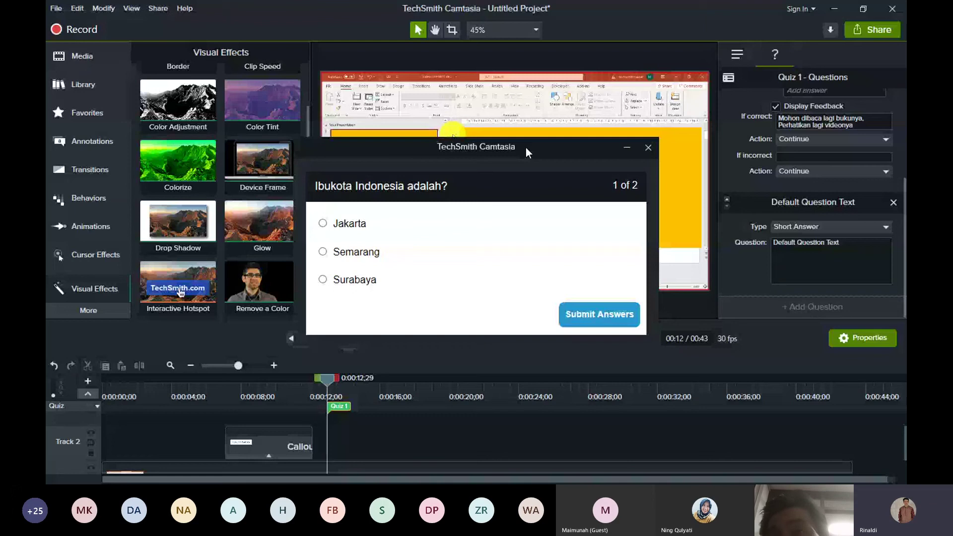
{"action": "left_click_drag", "start_coordinate": [526, 148], "coordinate": [532, 130]}
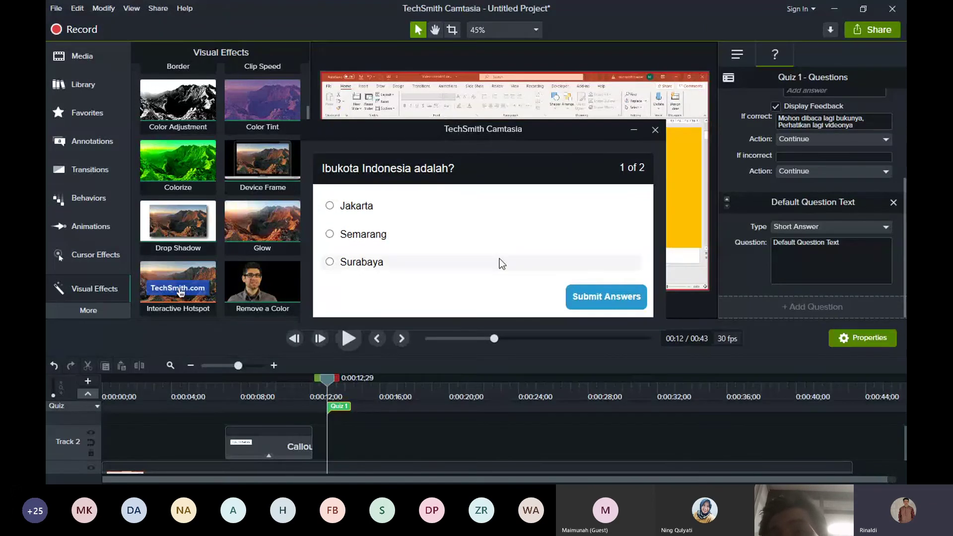
{"action": "left_click", "coordinate": [655, 130]}
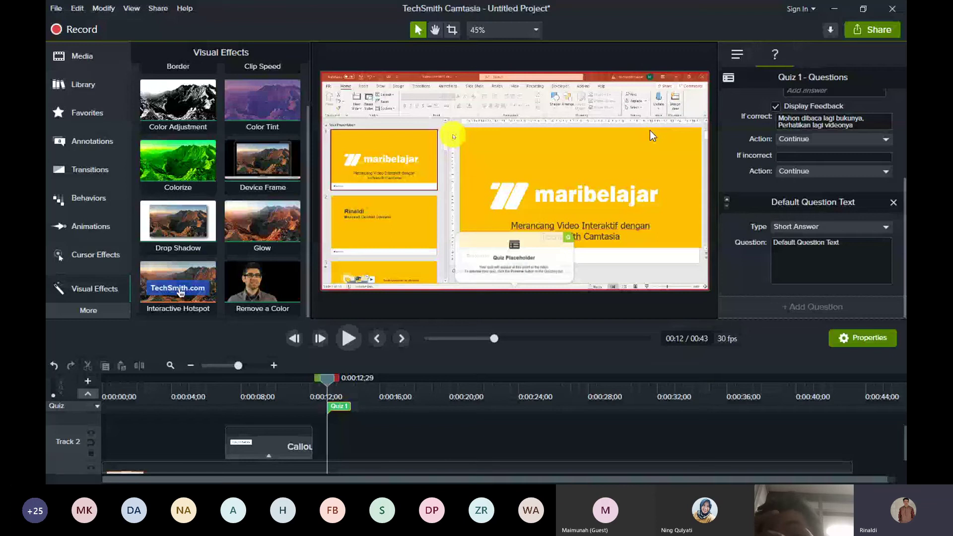
{"action": "left_click", "coordinate": [851, 30]}
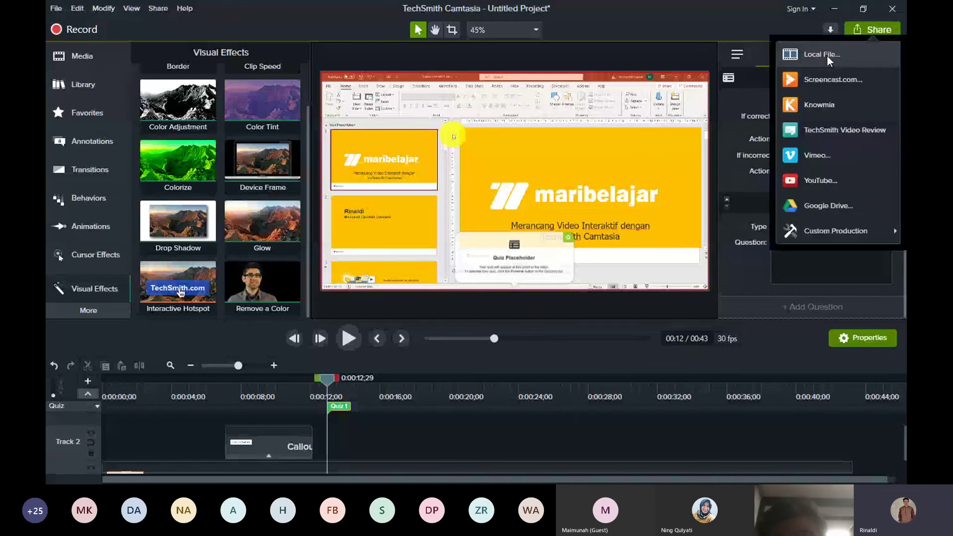
{"action": "left_click", "coordinate": [681, 42]}
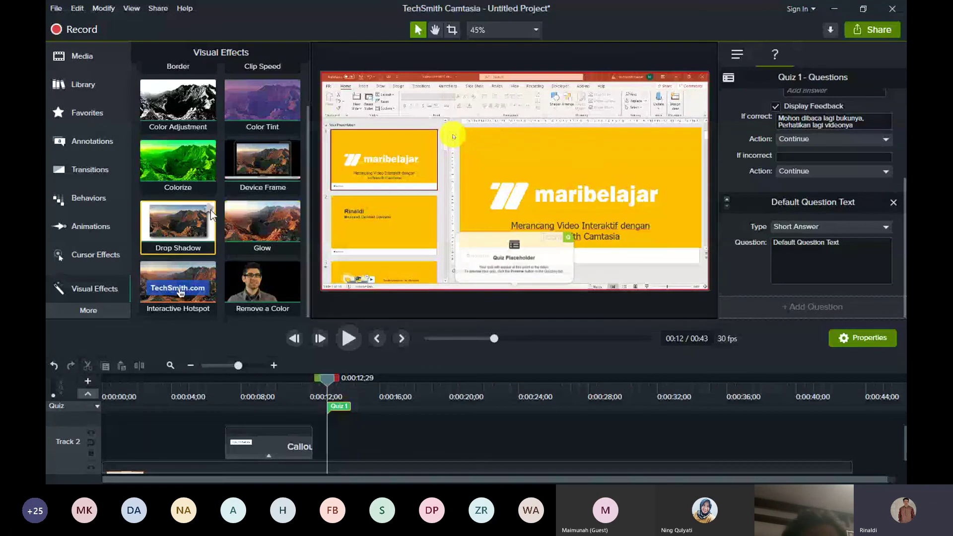
{"action": "scroll", "coordinate": [828, 178], "scroll_direction": "up", "scroll_amount": 3}
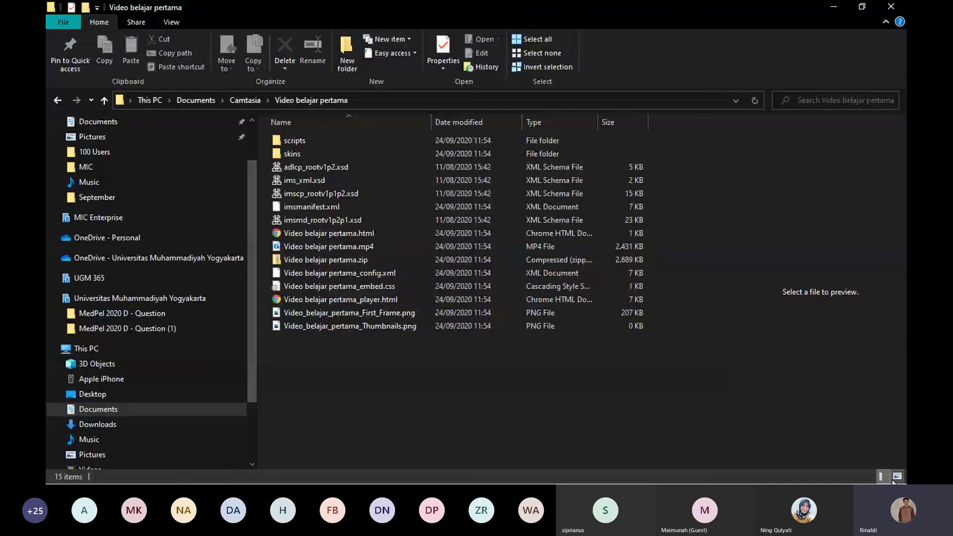
Show the "Video belajar pertama" folder as large thumbnails and inspect its thumbnail image, HTML and MP4 files.
{"action": "left_click", "coordinate": [898, 477]}
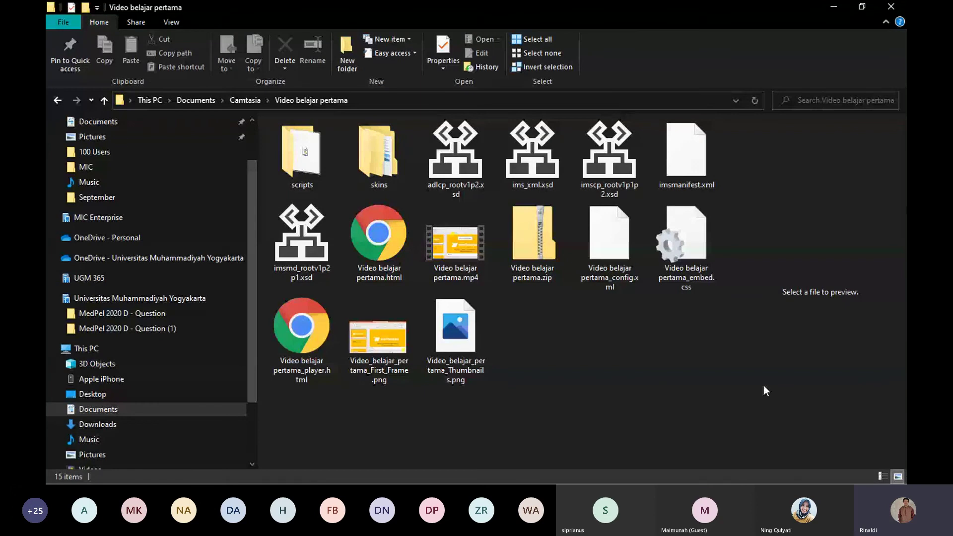
{"action": "left_click", "coordinate": [458, 364]}
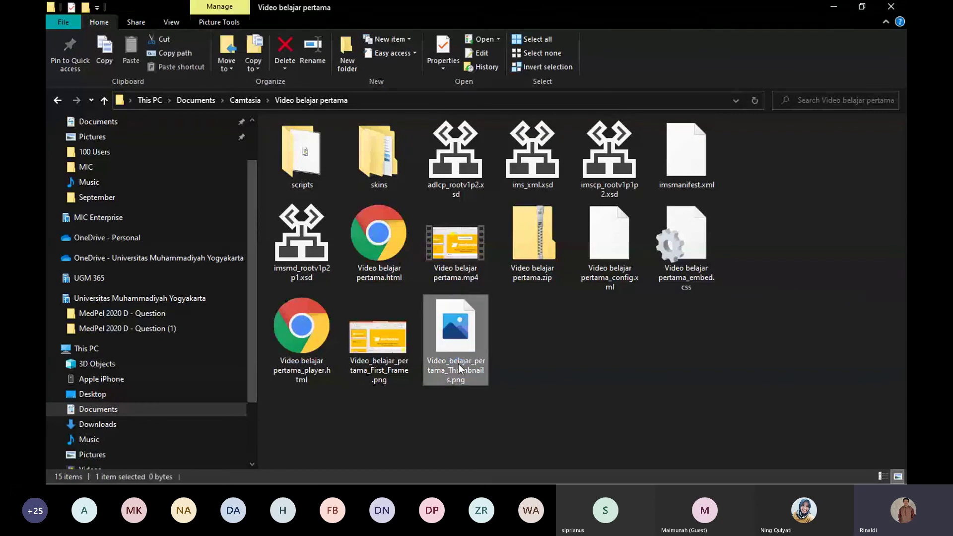
{"action": "left_click", "coordinate": [507, 354]}
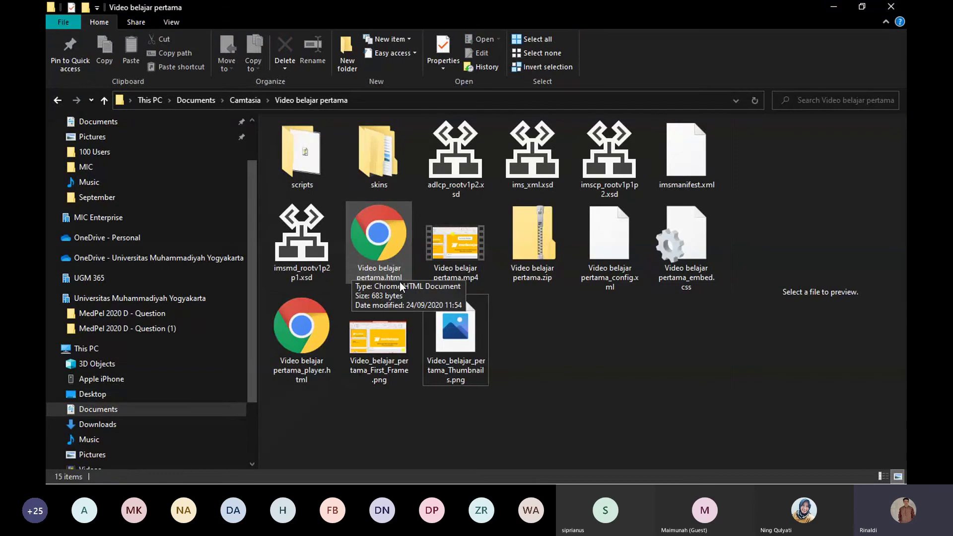
{"action": "left_click", "coordinate": [326, 340]}
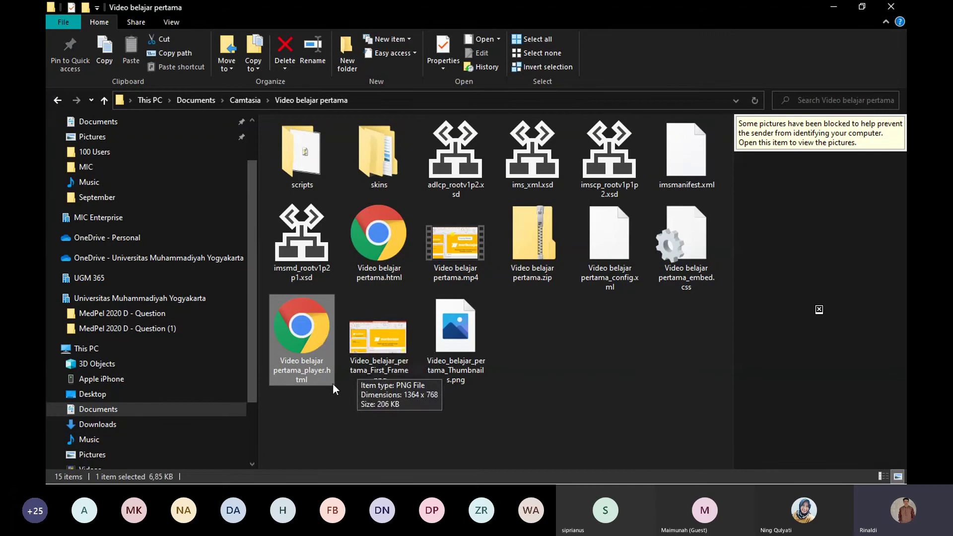
{"action": "left_click", "coordinate": [388, 275]}
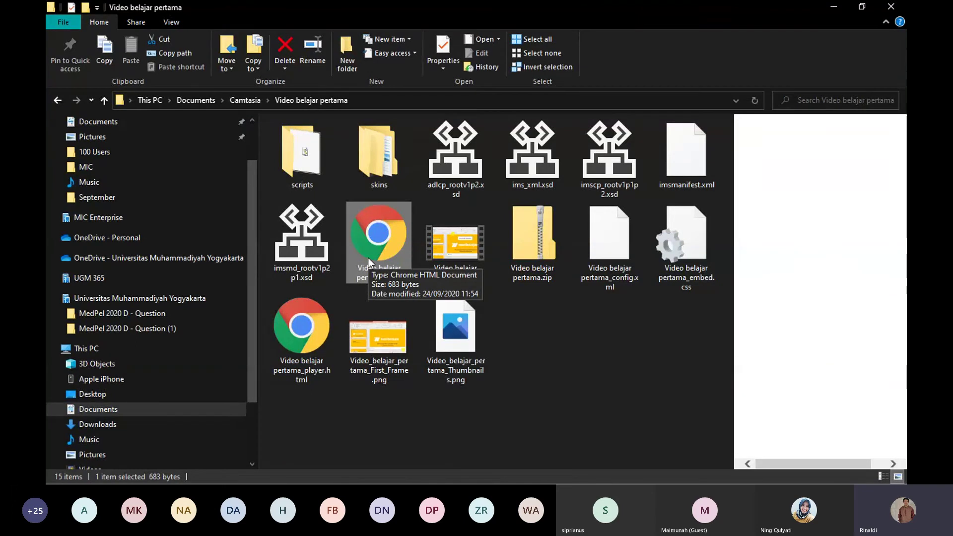
{"action": "left_click", "coordinate": [572, 311]}
{"action": "left_click", "coordinate": [461, 260]}
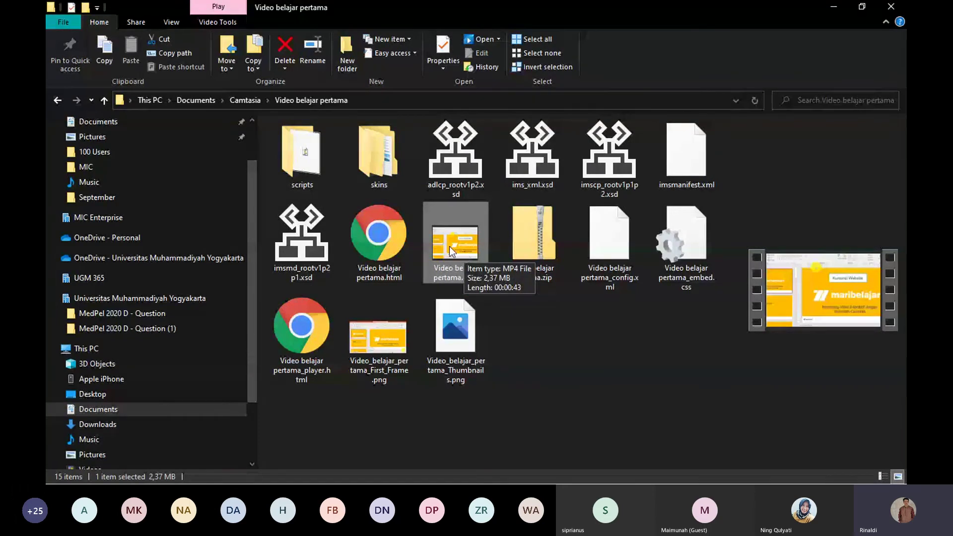
Open "Video belajar pertama.html" in the browser, play the produced video for a few seconds and pause it.
{"action": "left_click", "coordinate": [375, 260]}
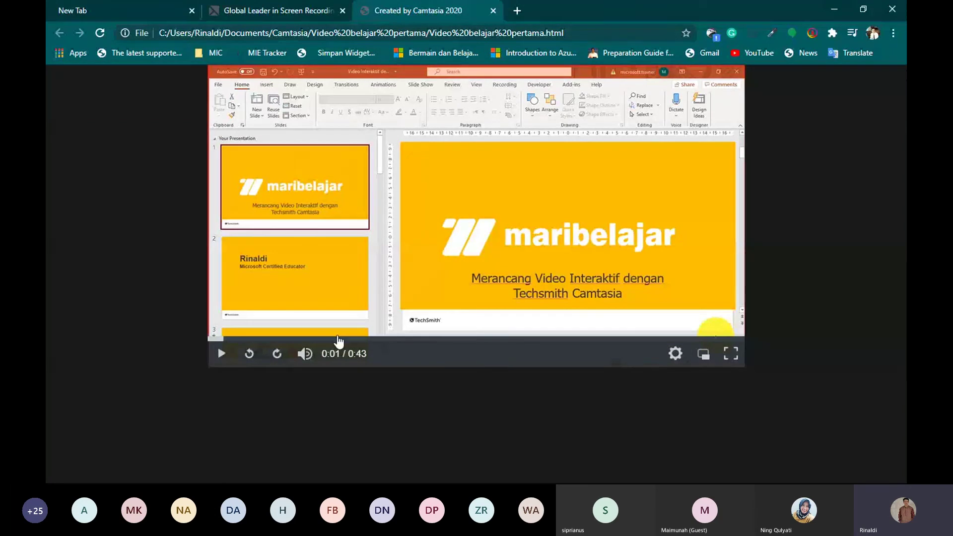
{"action": "left_click", "coordinate": [231, 361]}
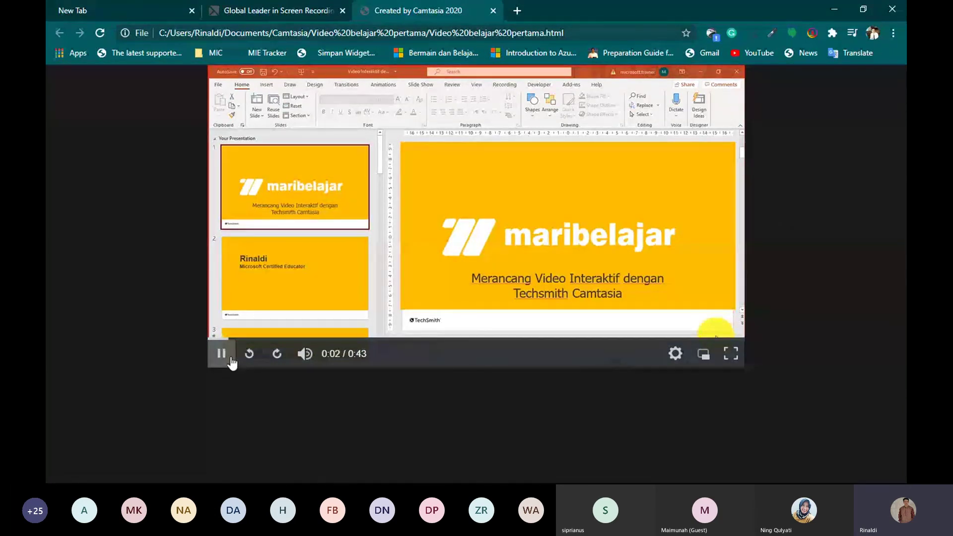
{"action": "left_click", "coordinate": [231, 361]}
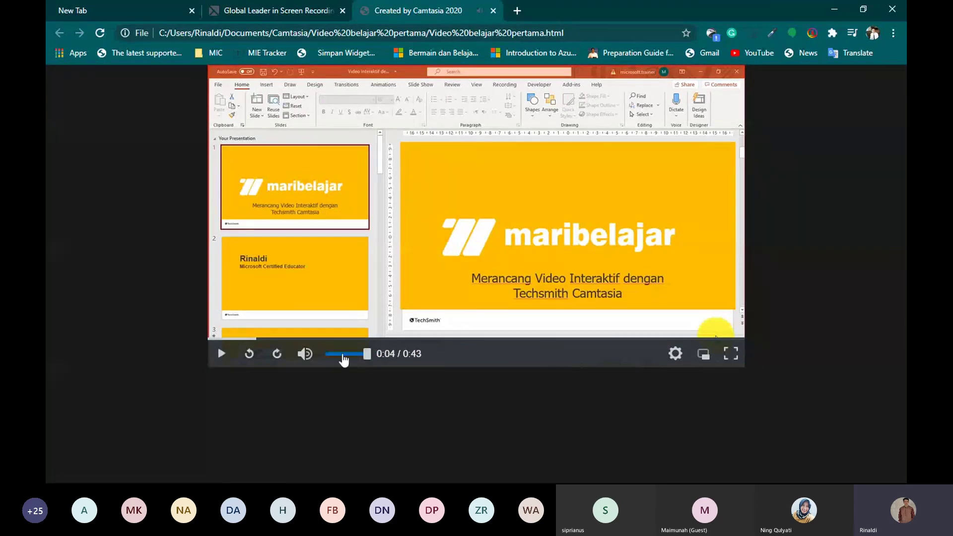